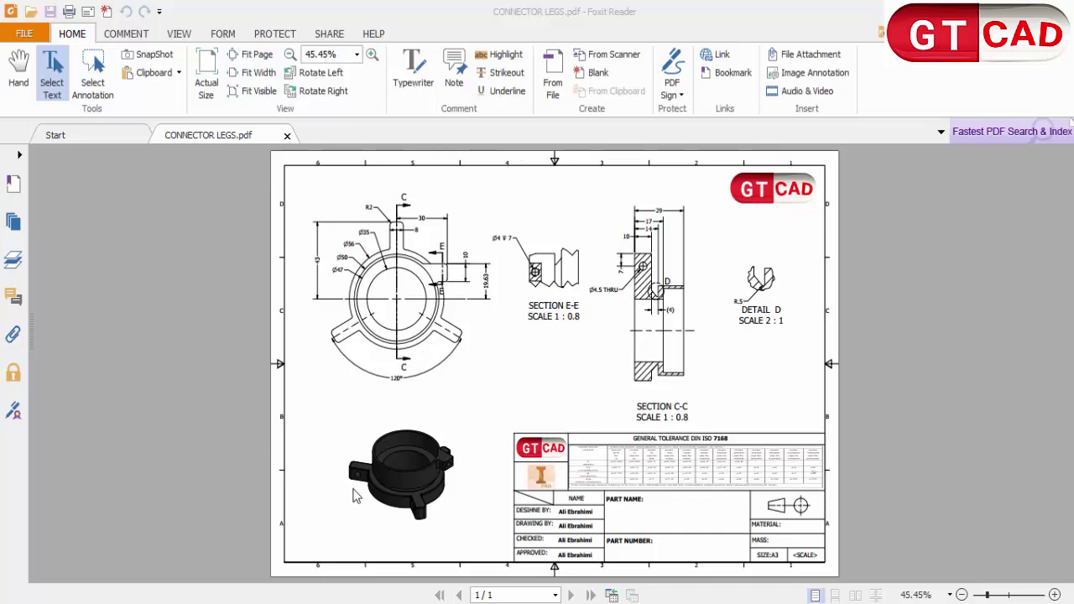
# - Zoom the CONNECTOR LEGS PDF to 75% to read Section E-E, Section C-C and Detail D
pyautogui.keyDown('ctrl'); pyautogui.scroll(1, 389, 474); pyautogui.keyUp('ctrl')
pyautogui.keyDown('ctrl'); pyautogui.scroll(2, 389, 473); pyautogui.keyUp('ctrl')
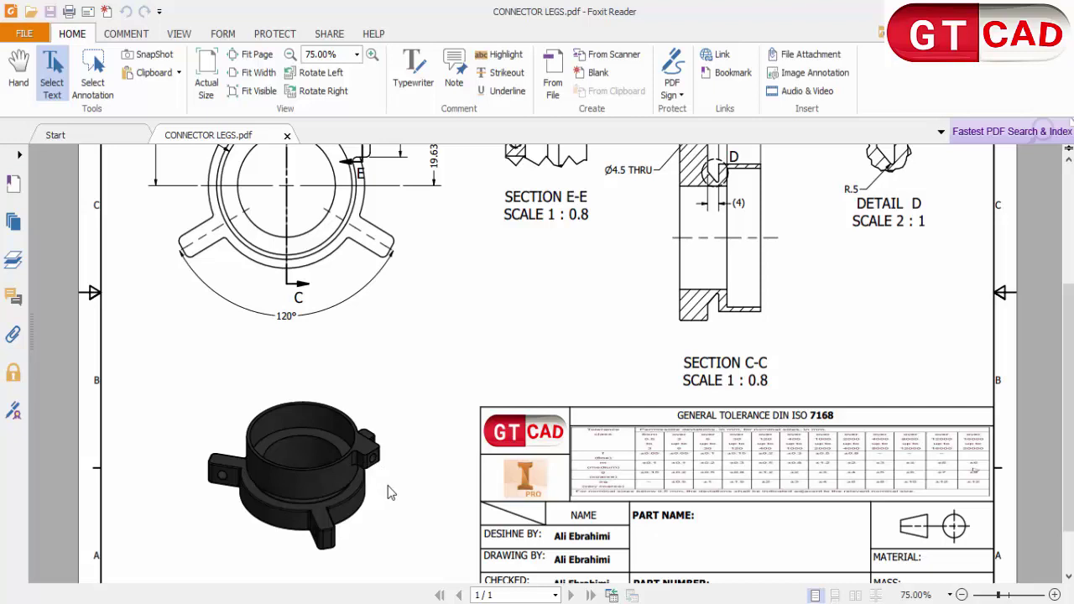
pyautogui.scroll(3, 391, 486)
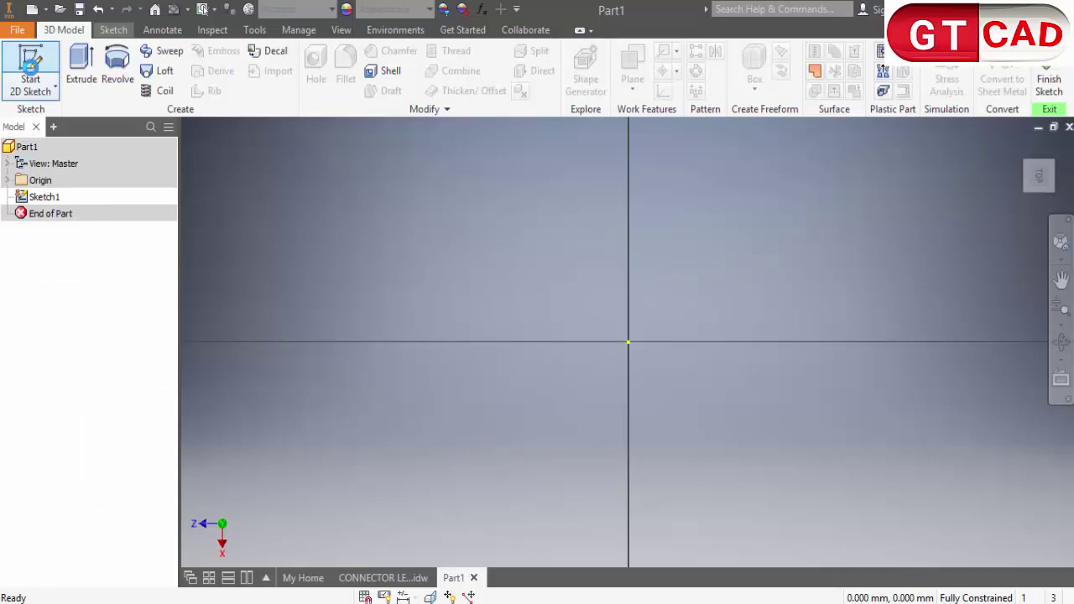
# - Finish the current sketch and start a new 2D sketch on the XZ plane
pyautogui.click(49, 83)
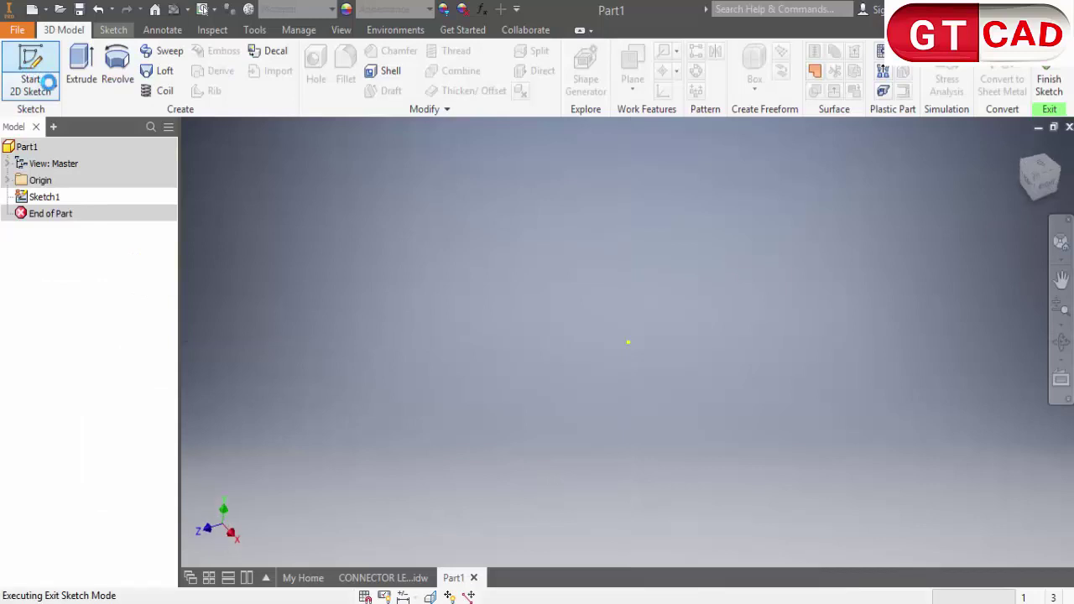
pyautogui.click(31, 70)
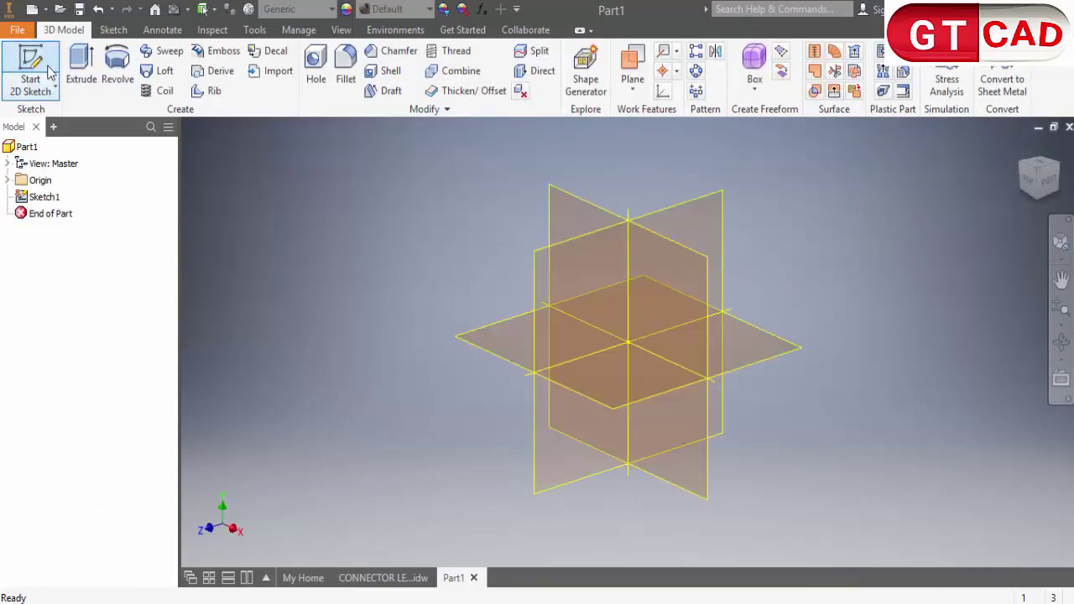
pyautogui.click(467, 334)
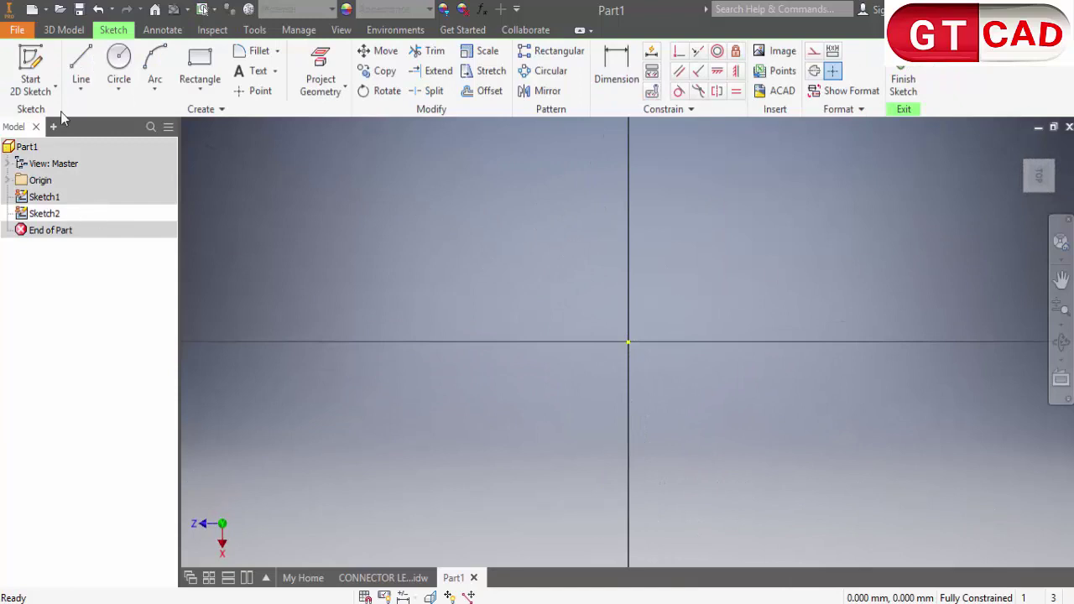
# - Draw a circle centred on the origin, then glance at the reference drawing
pyautogui.click(119, 63)
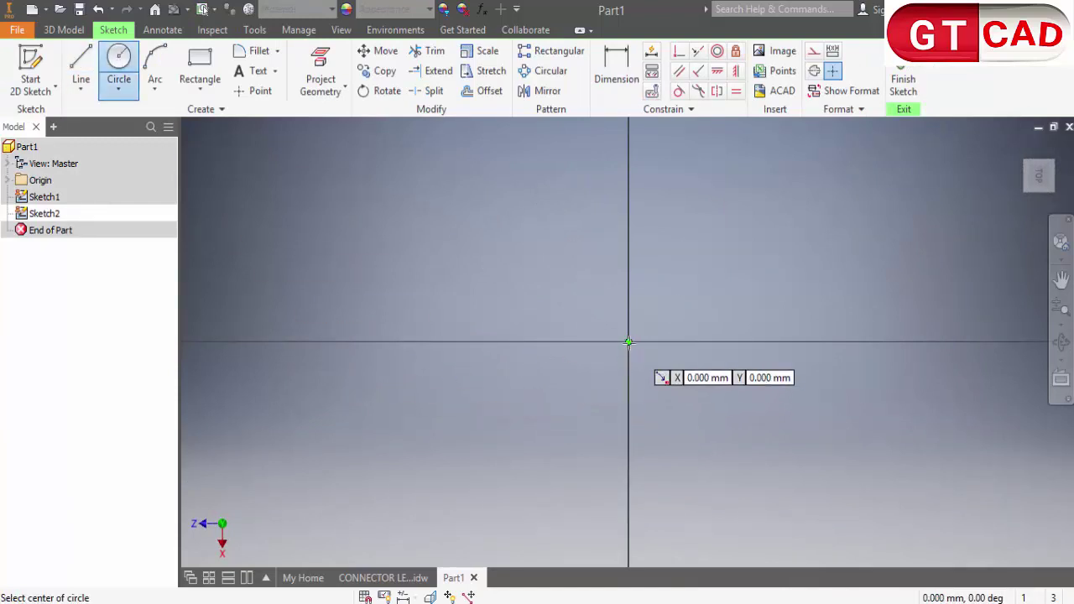
pyautogui.click(629, 343)
pyautogui.click(709, 164)
pyautogui.rightClick(444, 260)
pyautogui.press('Escape')
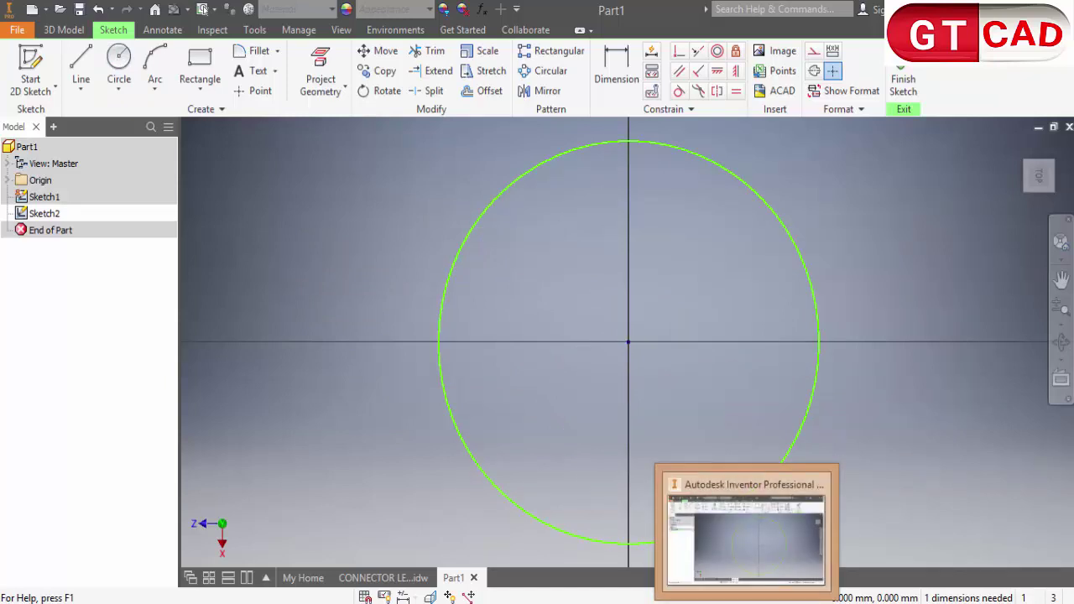
pyautogui.hotkey('alt', 'Tab')
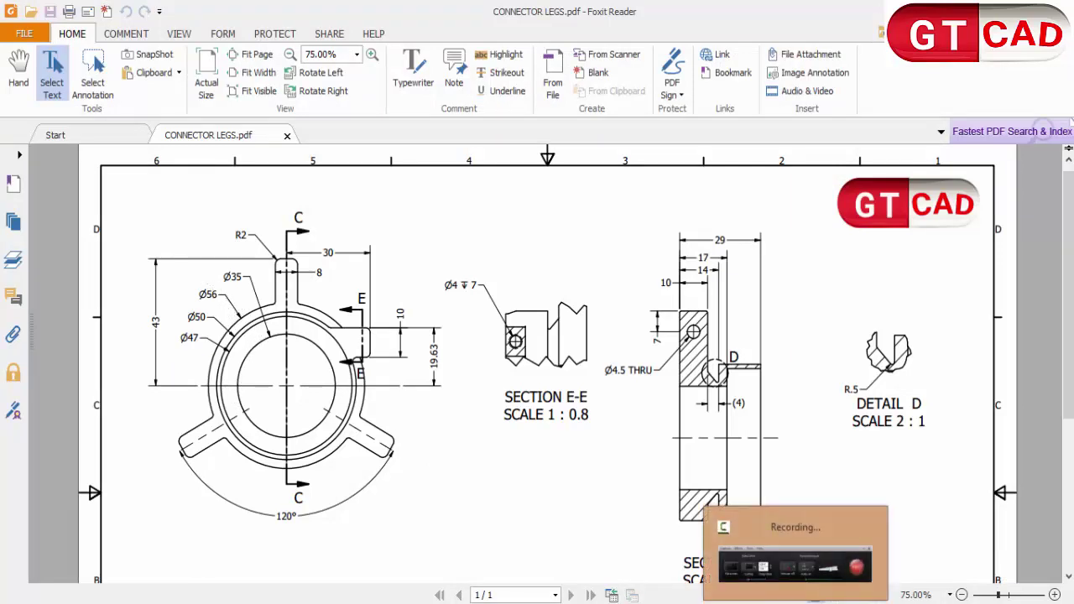
pyautogui.hotkey('alt', 'Tab')
# - Dimension the circle's diameter to 56
pyautogui.press('d')
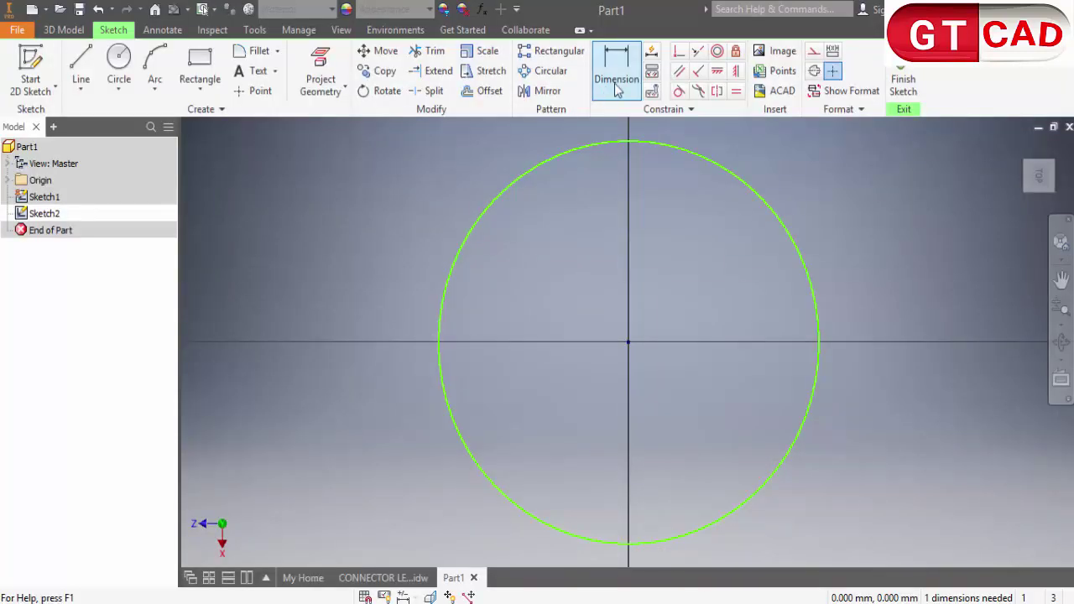
pyautogui.click(522, 188)
pyautogui.click(403, 177)
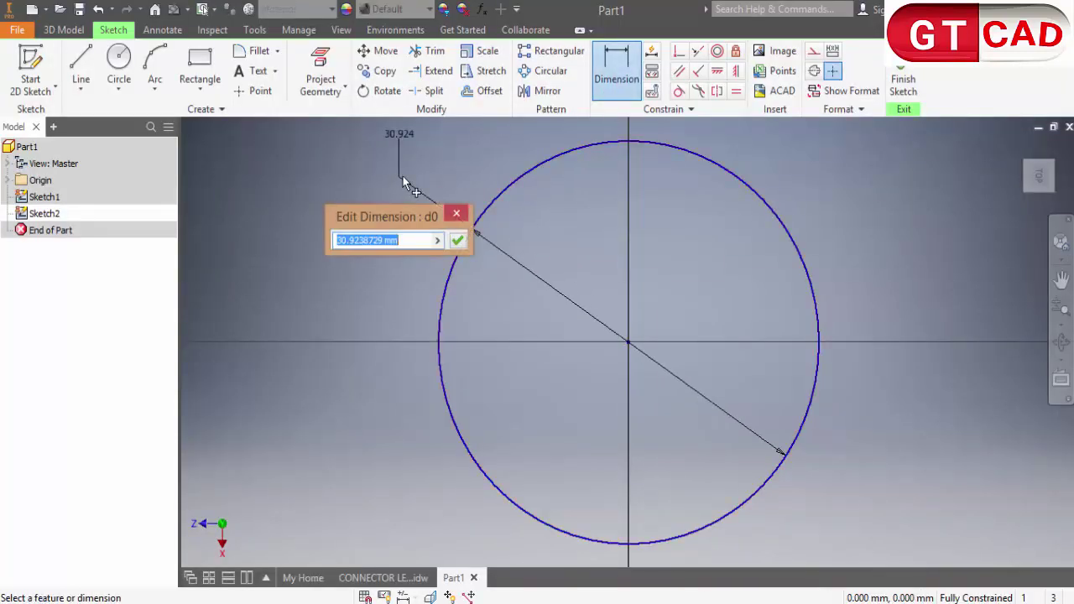
pyautogui.write('56')
pyautogui.press('Return')
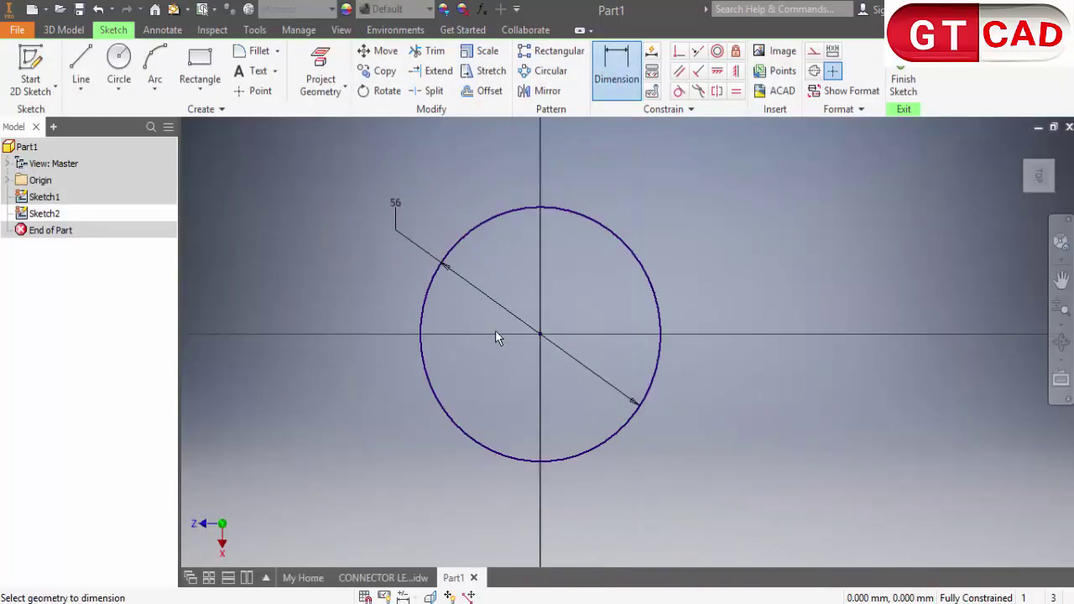
# - Draw a leg rectangle over the circle's top, with its top 46 from the centre
pyautogui.click(200, 67)
pyautogui.scroll(-3, 554, 186)
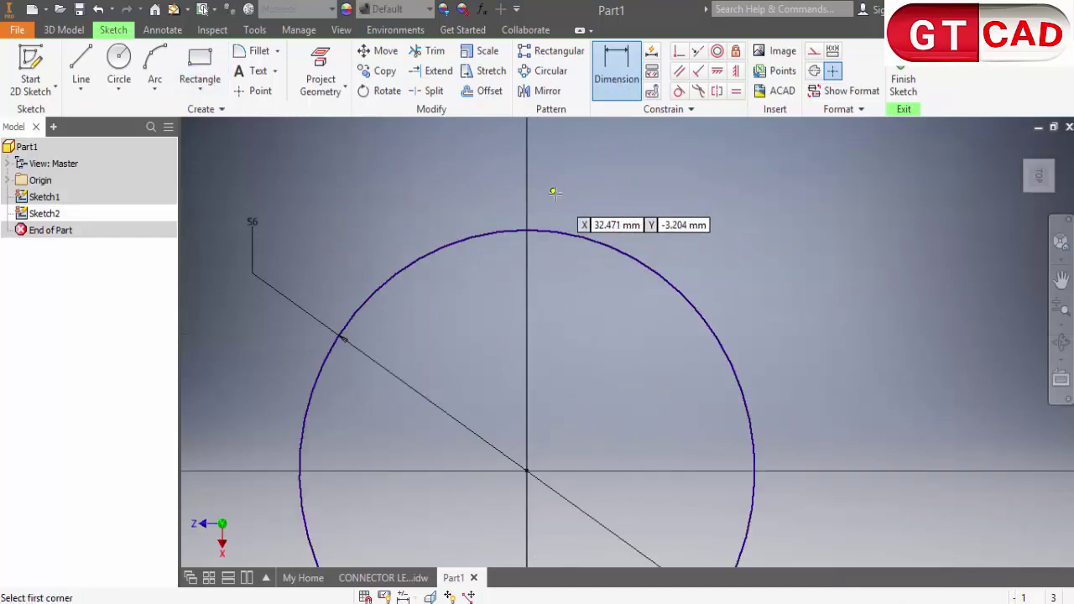
pyautogui.click(566, 153)
pyautogui.click(502, 253)
pyautogui.rightClick(635, 183)
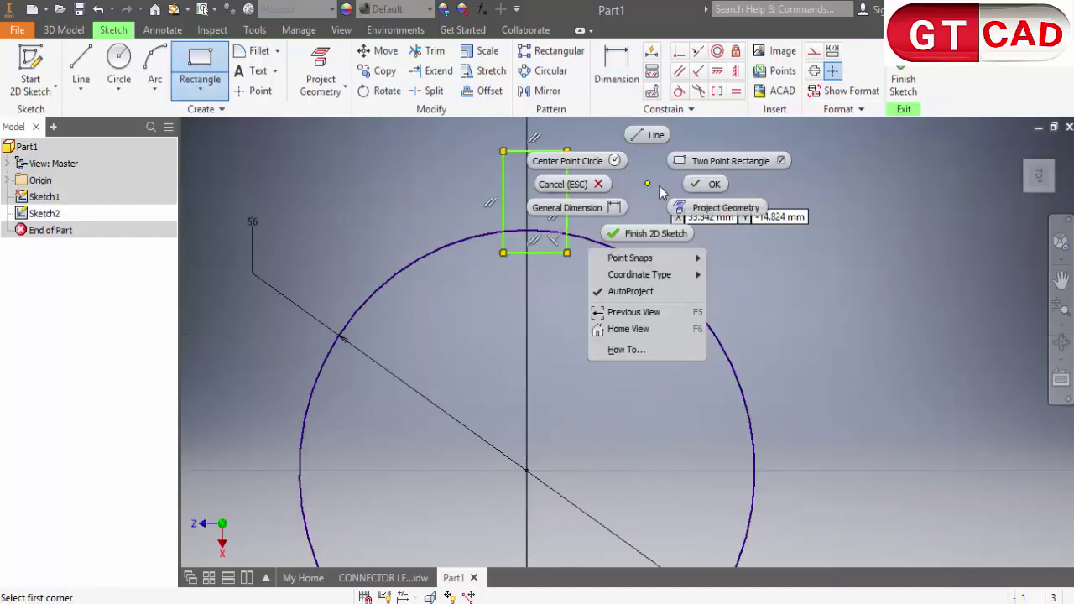
pyautogui.click(692, 184)
pyautogui.click(625, 71)
pyautogui.scroll(3, 579, 184)
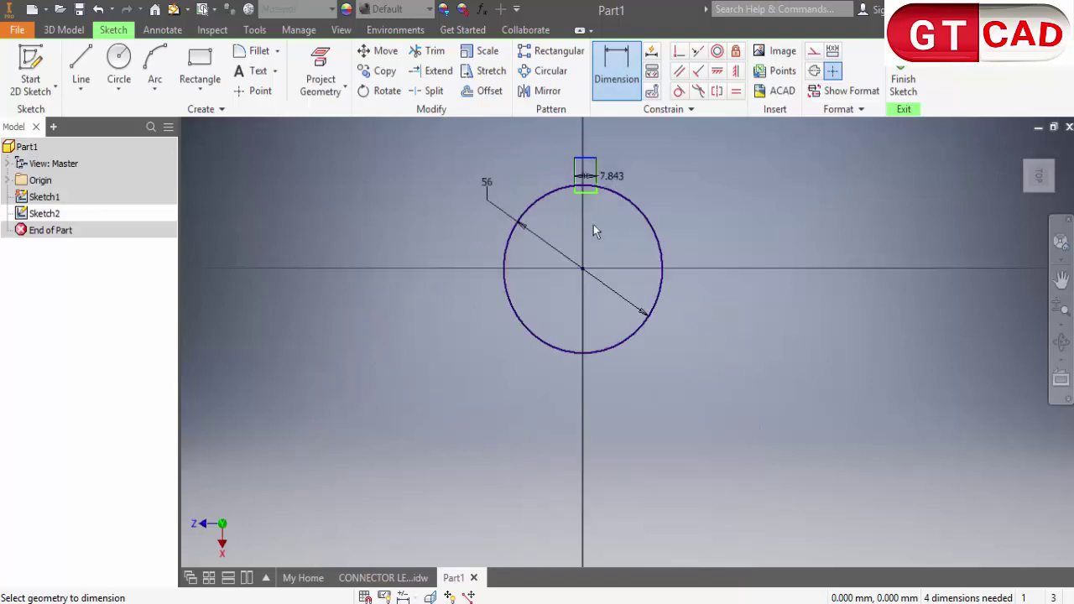
pyautogui.click(583, 271)
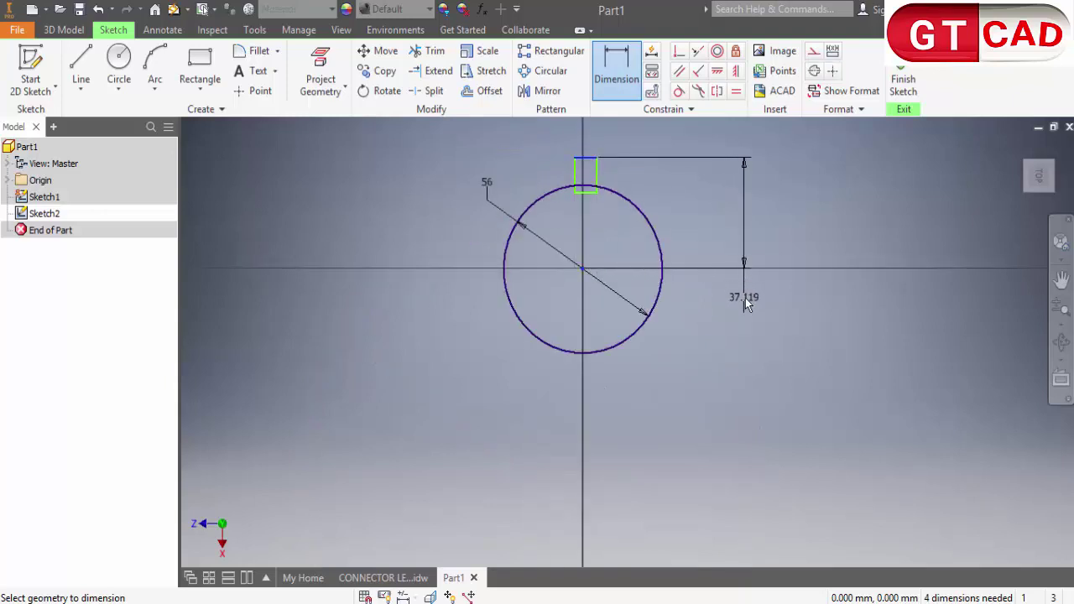
pyautogui.click(744, 300)
pyautogui.write('46')
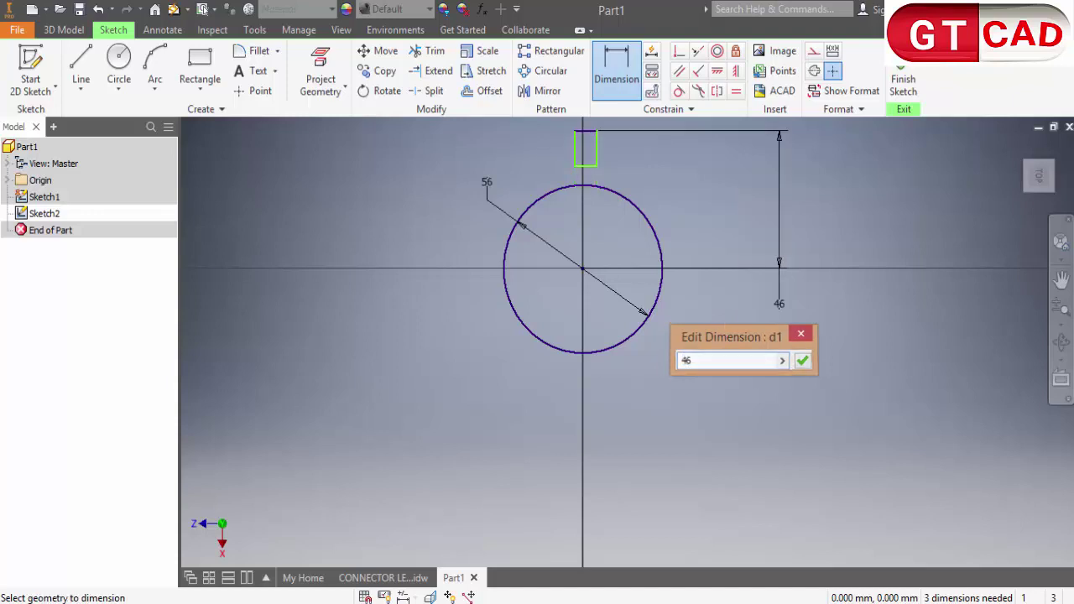
pyautogui.press('Return')
# - Check the CONNECTOR LEGS drawing for reference and return to the Part1 sketch
pyautogui.scroll(-2, 680, 339)
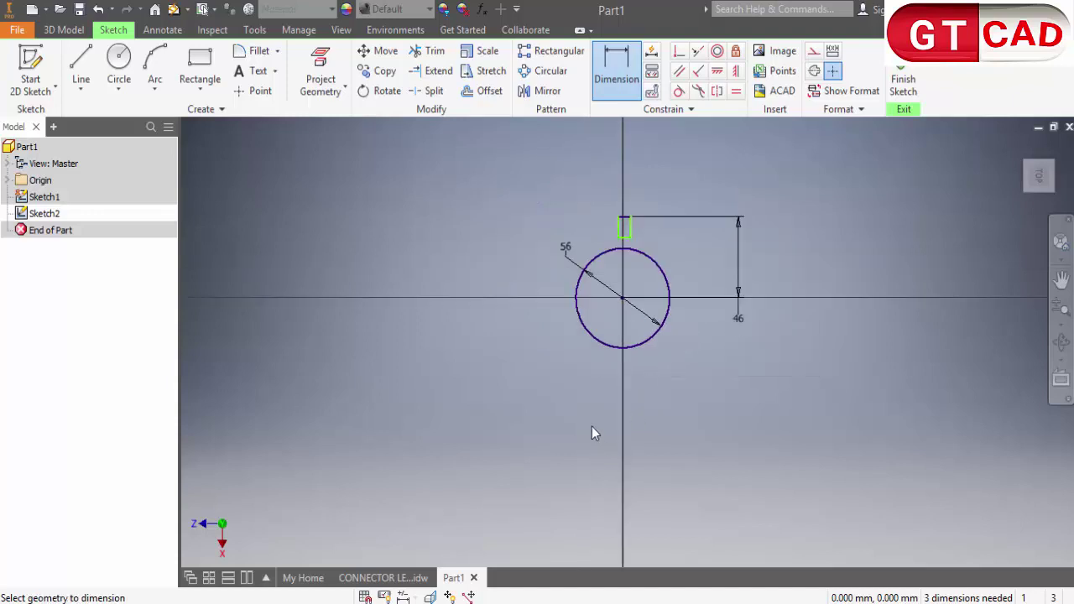
pyautogui.click(382, 577)
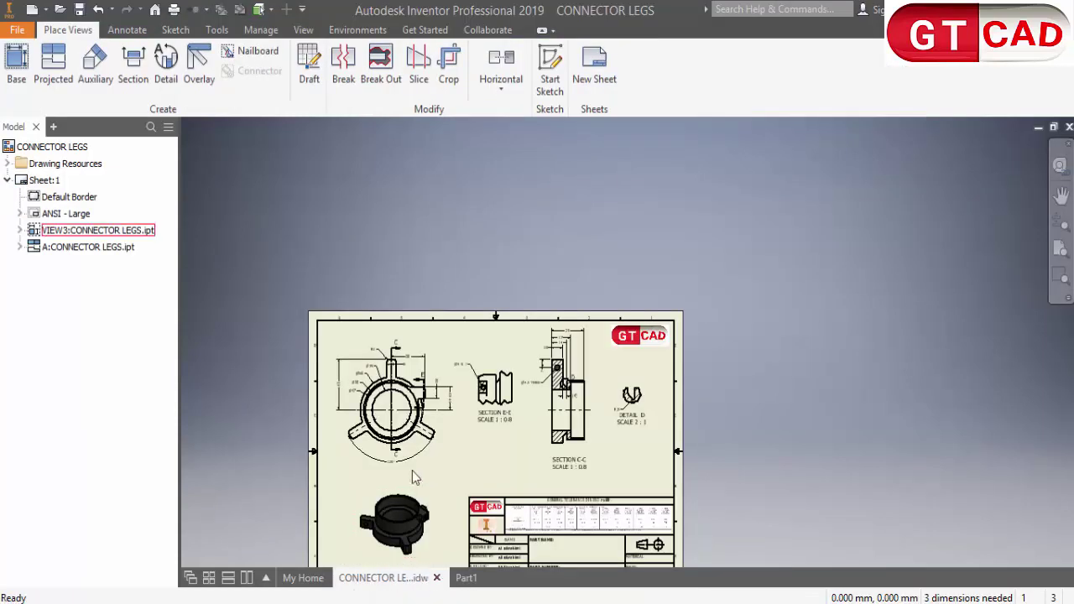
pyautogui.scroll(5, 364, 343)
pyautogui.scroll(-2, 542, 350)
pyautogui.scroll(-2, 623, 319)
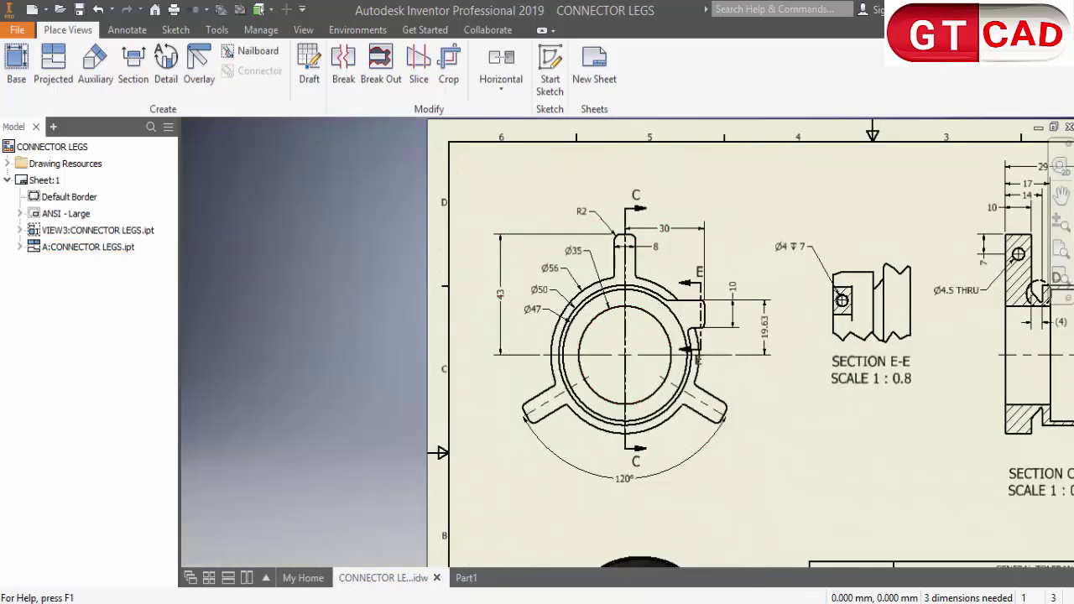
pyautogui.click(466, 578)
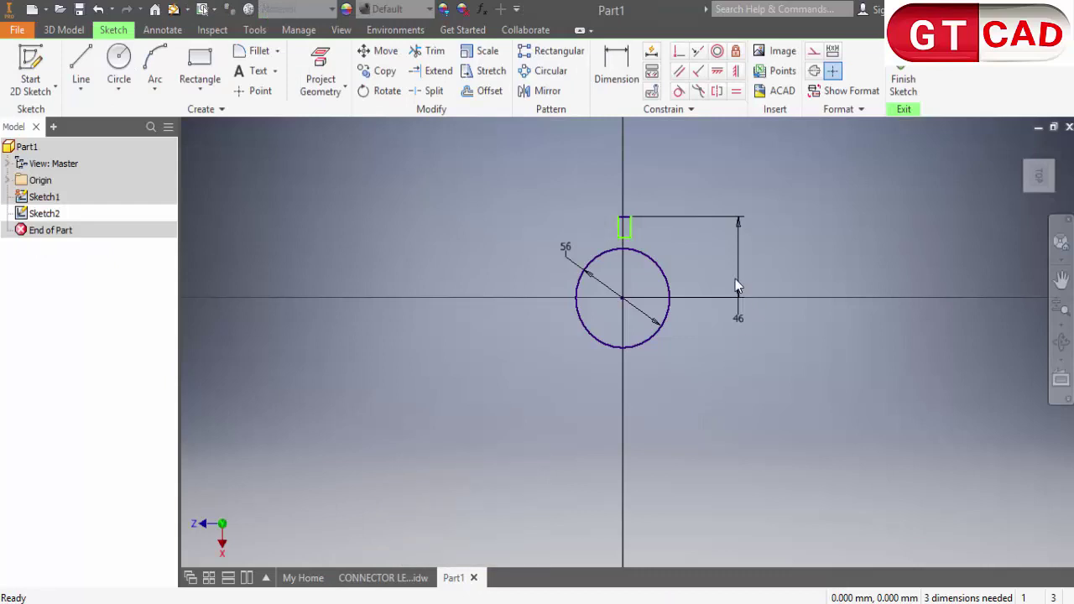
# - Change the rectangle's height dimension to 43 and stretch its bottom edge down to the circle
pyautogui.click(743, 318)
pyautogui.write('4')
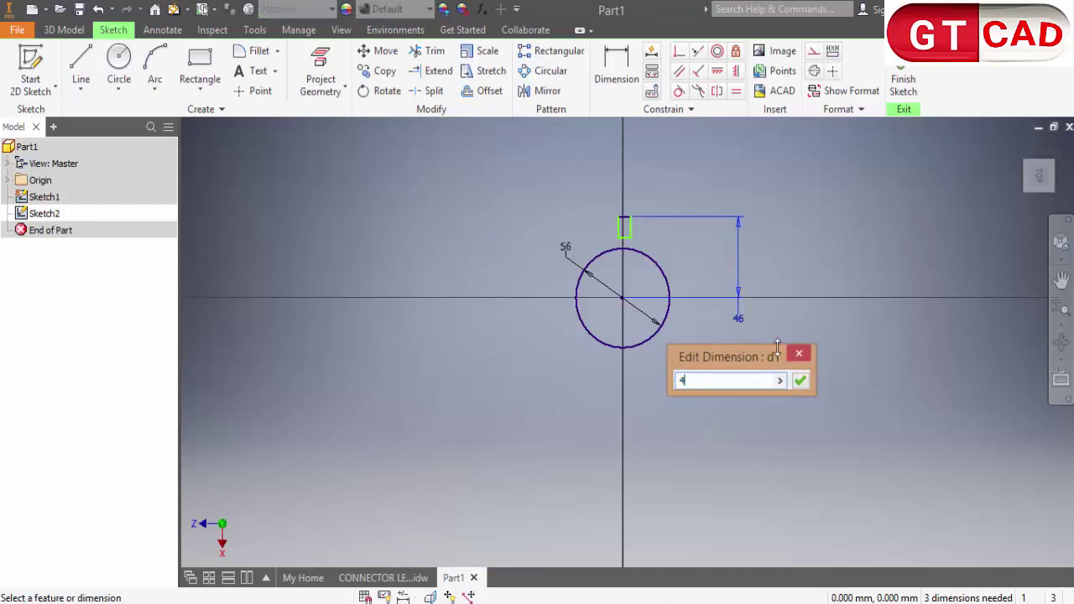
pyautogui.write('3')
pyautogui.press('Return')
pyautogui.scroll(5, 601, 245)
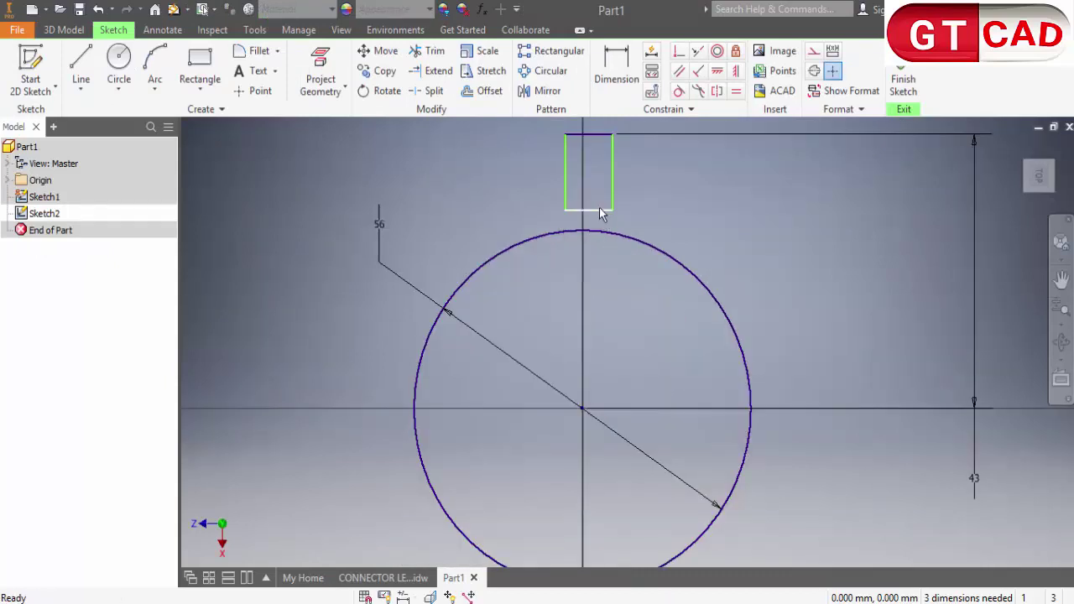
pyautogui.rightClick(702, 207)
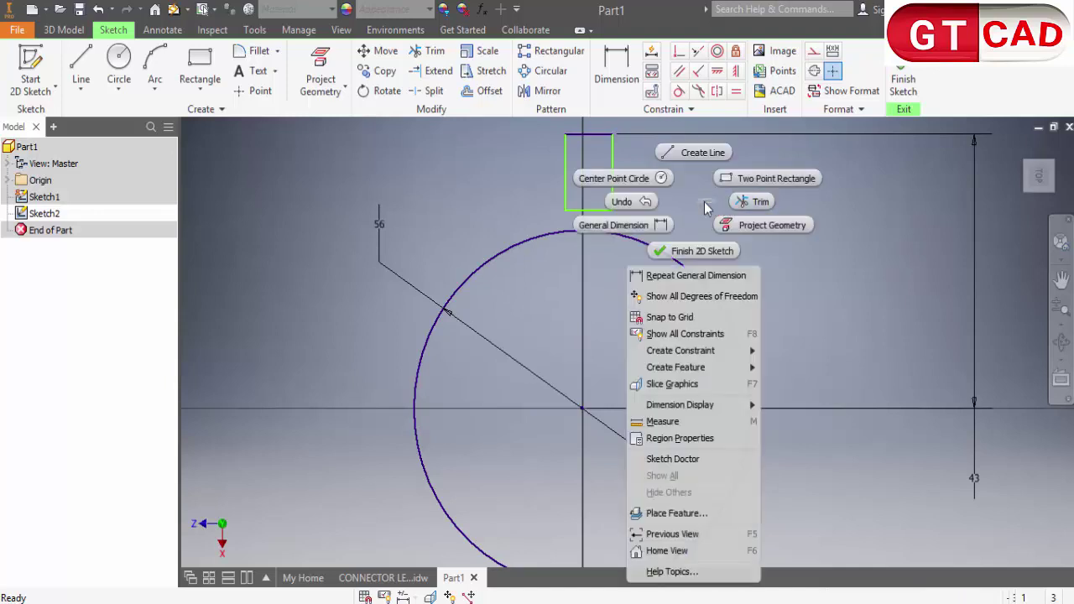
pyautogui.press('Escape')
pyautogui.moveTo(592, 221); pyautogui.dragTo(593, 256)
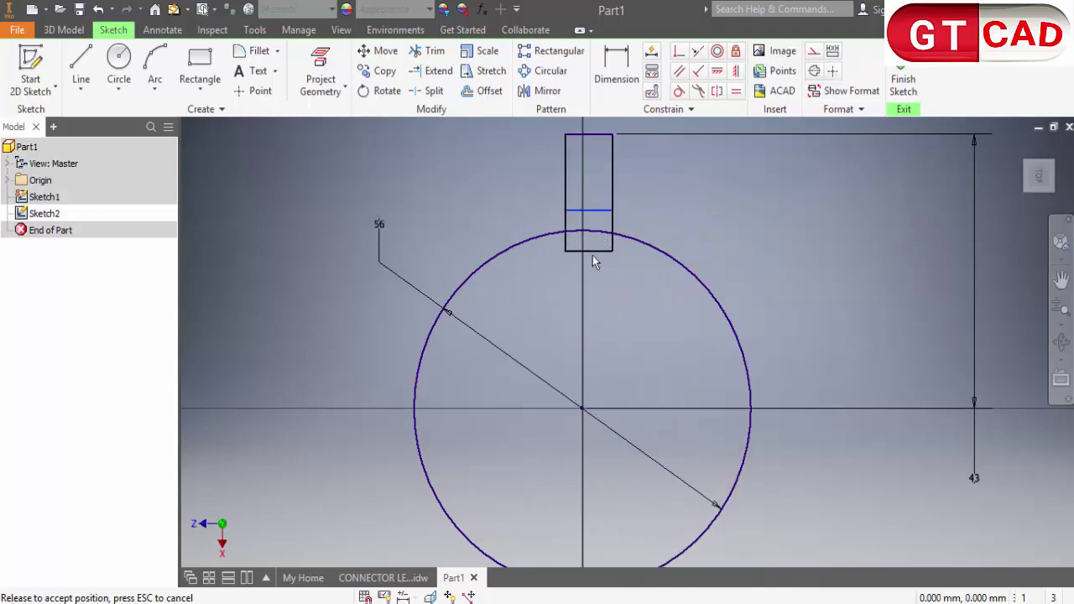
pyautogui.moveTo(668, 395); pyautogui.dragTo(688, 359, button='middle')
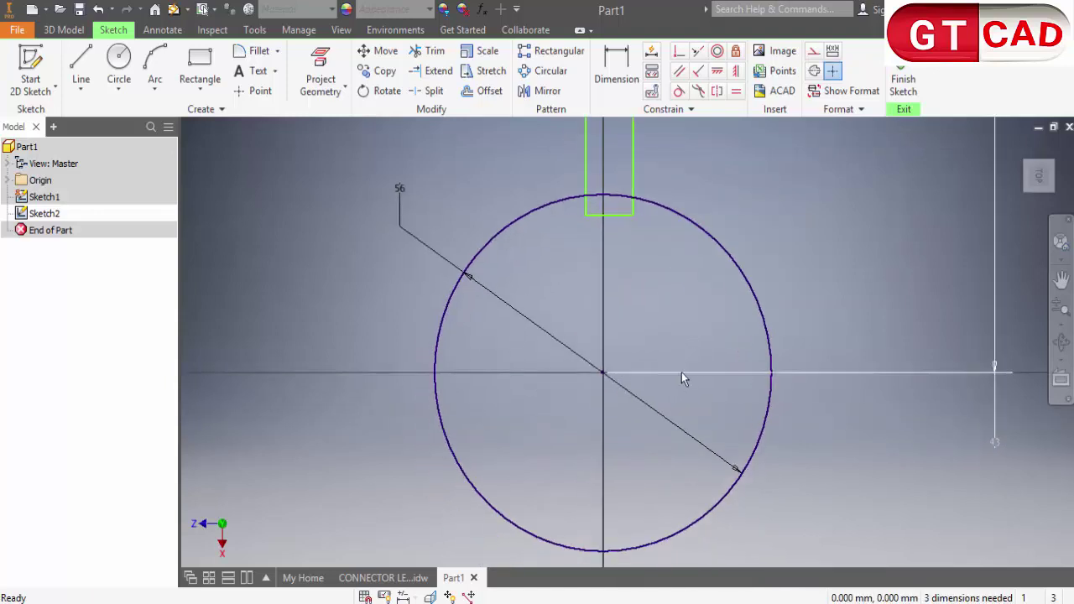
pyautogui.scroll(2, 663, 294)
pyautogui.scroll(-3, 620, 228)
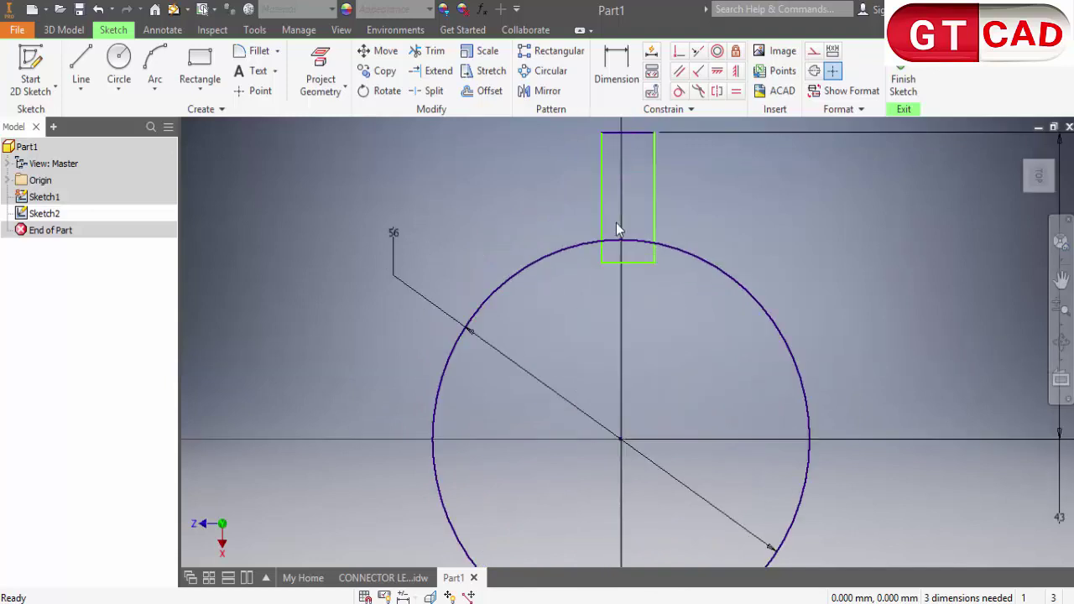
# - Constrain the rectangle's top midpoint horizontally to centre it on the vertical axis
pyautogui.click(619, 75)
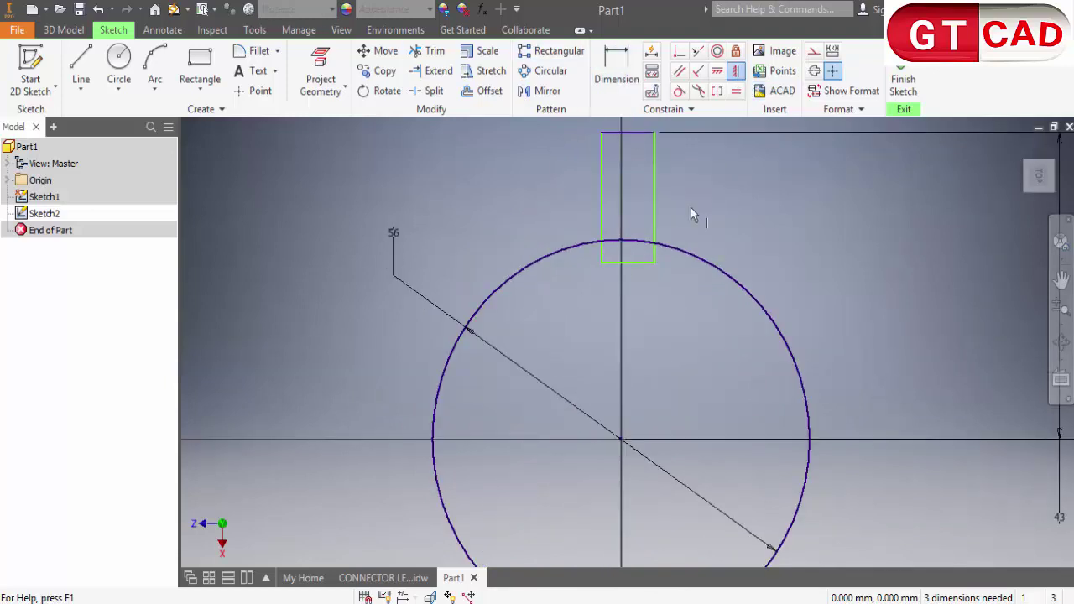
pyautogui.moveTo(691, 207); pyautogui.dragTo(621, 243, button='middle')
pyautogui.click(717, 70)
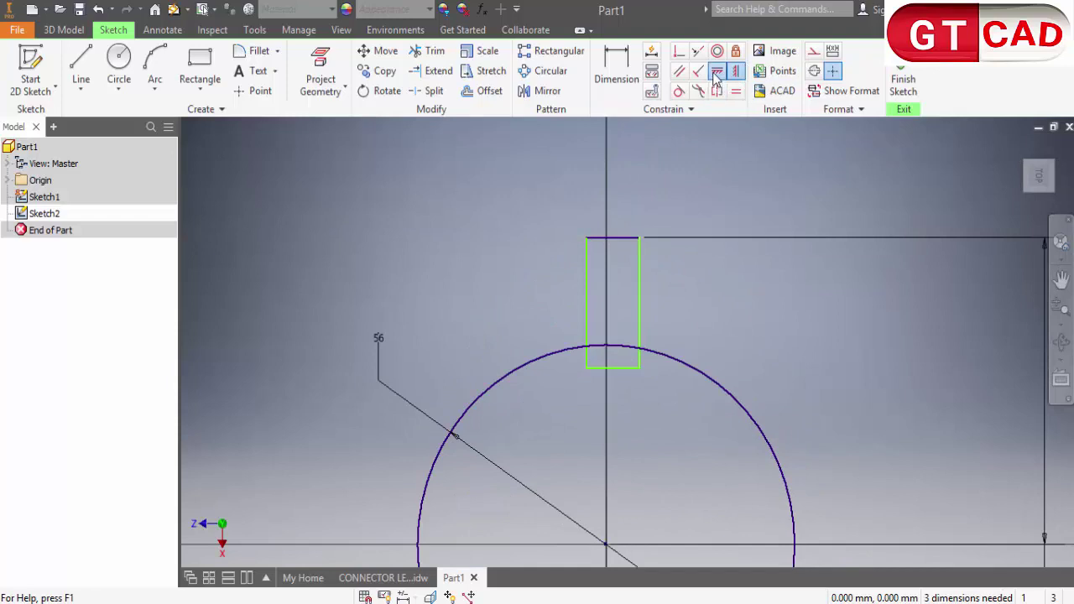
pyautogui.click(613, 239)
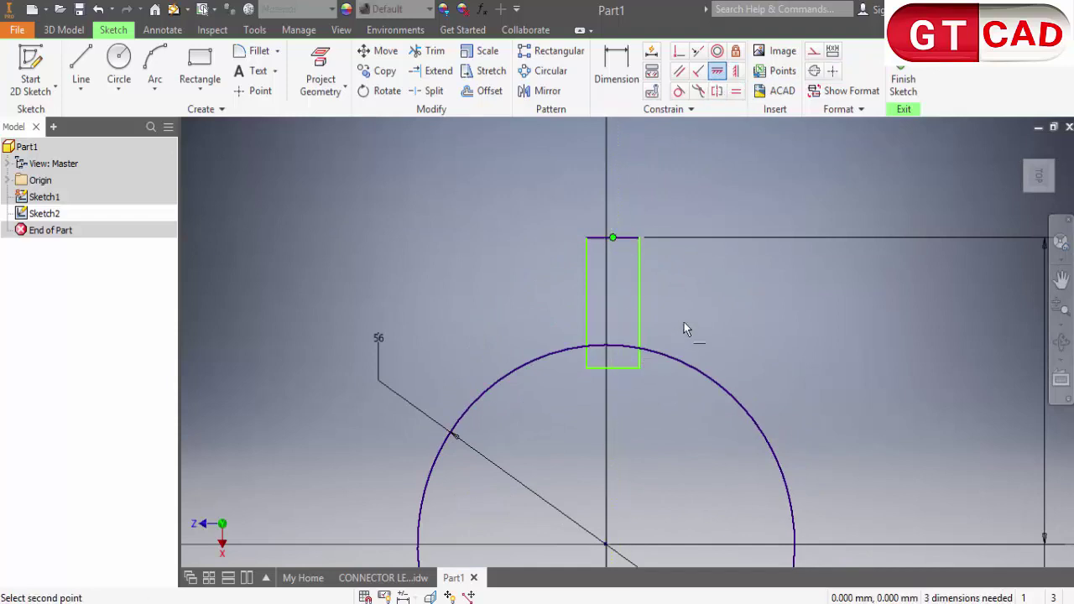
pyautogui.scroll(-3, 684, 323)
pyautogui.click(640, 459)
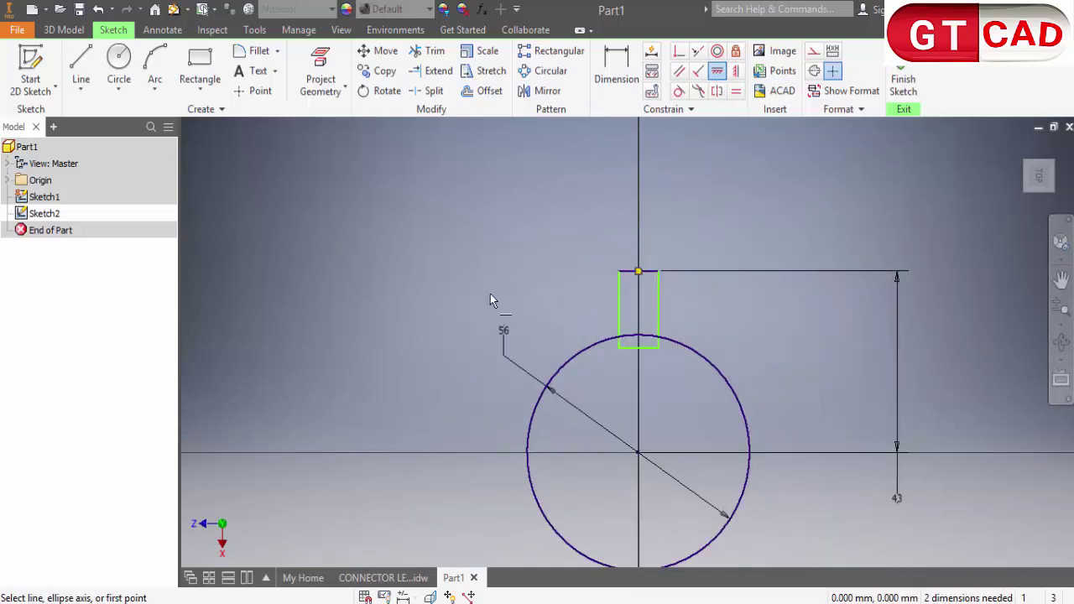
pyautogui.rightClick(497, 249)
pyautogui.click(553, 249)
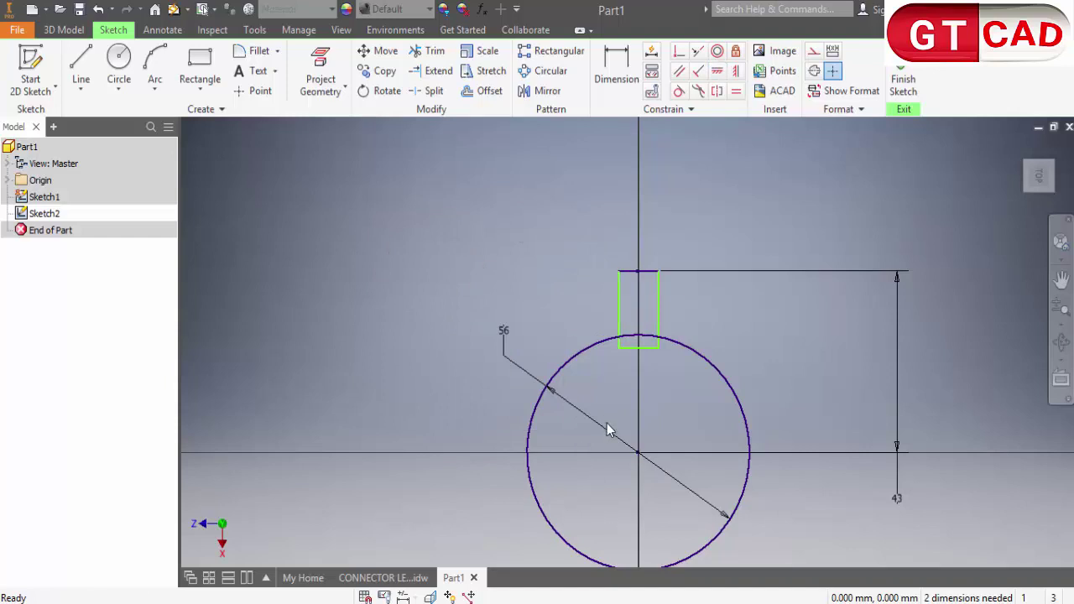
# - Dimension the rectangle's width at 6, then correct it to 8 mm after checking the drawing
pyautogui.click(616, 68)
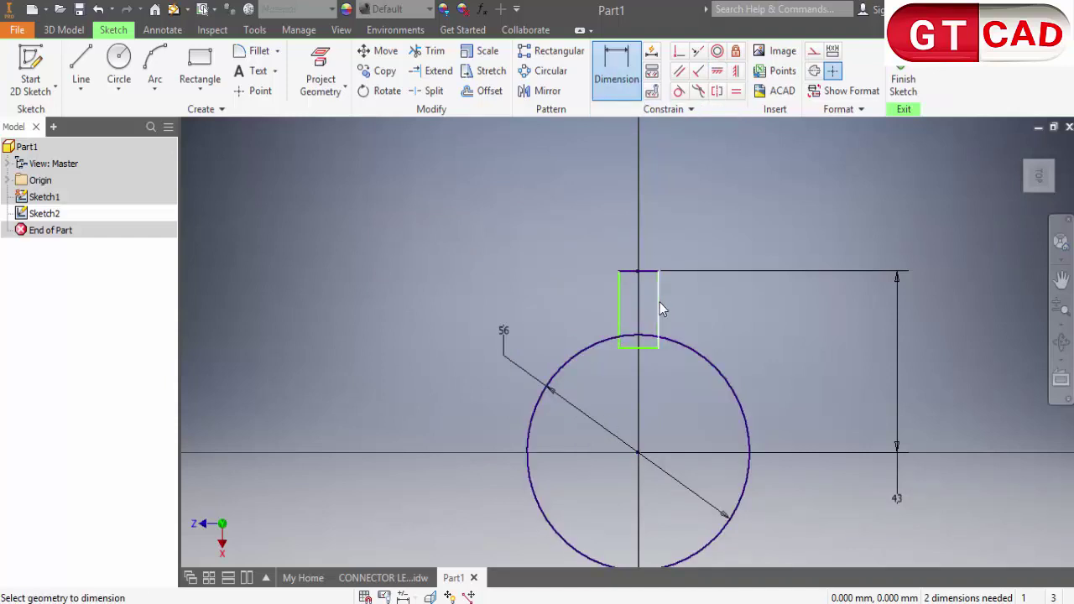
pyautogui.click(660, 302)
pyautogui.click(619, 304)
pyautogui.click(568, 216)
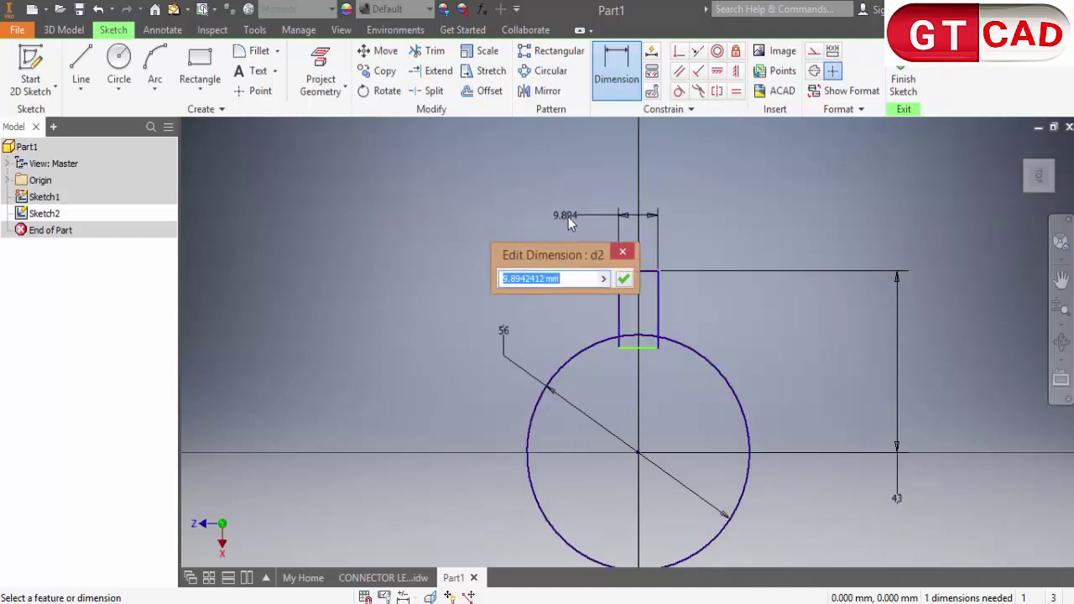
pyautogui.write('6')
pyautogui.press('Return')
pyautogui.rightClick(825, 514)
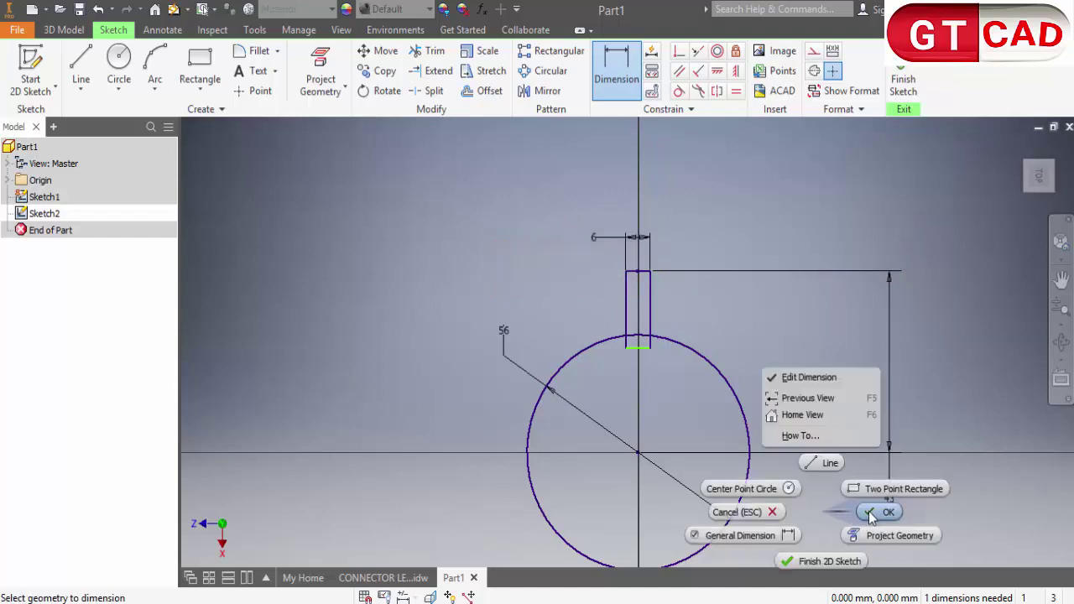
pyautogui.hotkey('alt', 'Tab')
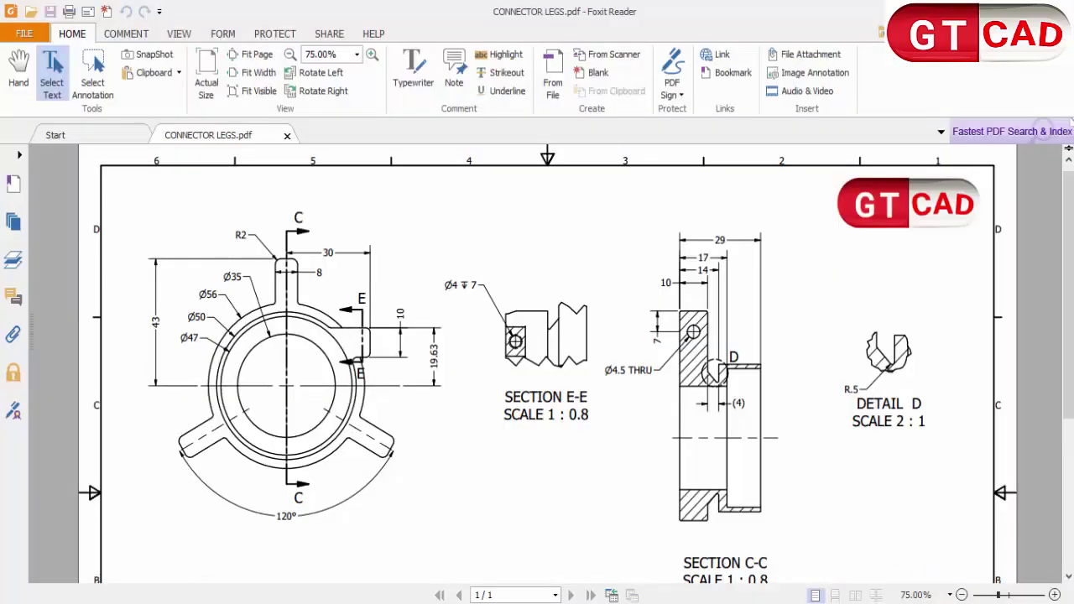
pyautogui.hotkey('alt', 'Tab')
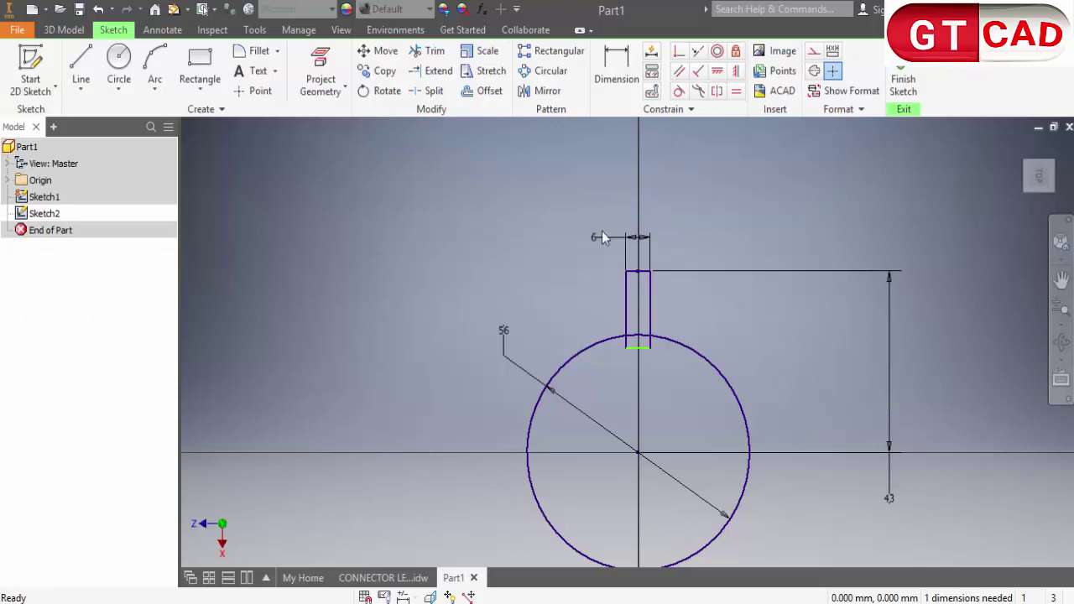
pyautogui.moveTo(601, 237); pyautogui.dragTo(595, 243)
pyautogui.click(594, 241)
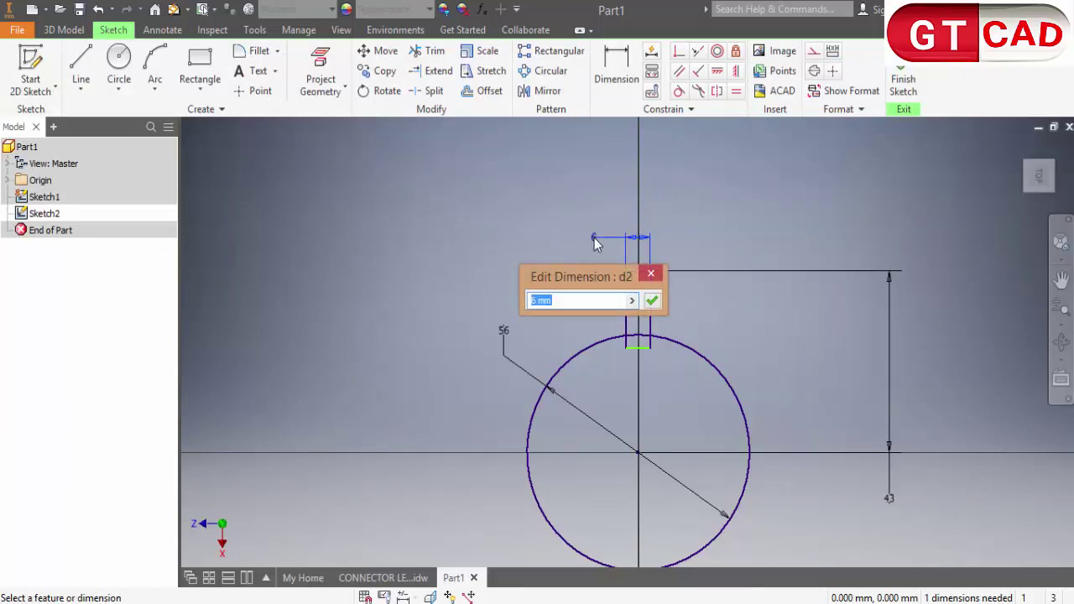
pyautogui.write('8')
pyautogui.press('Return')
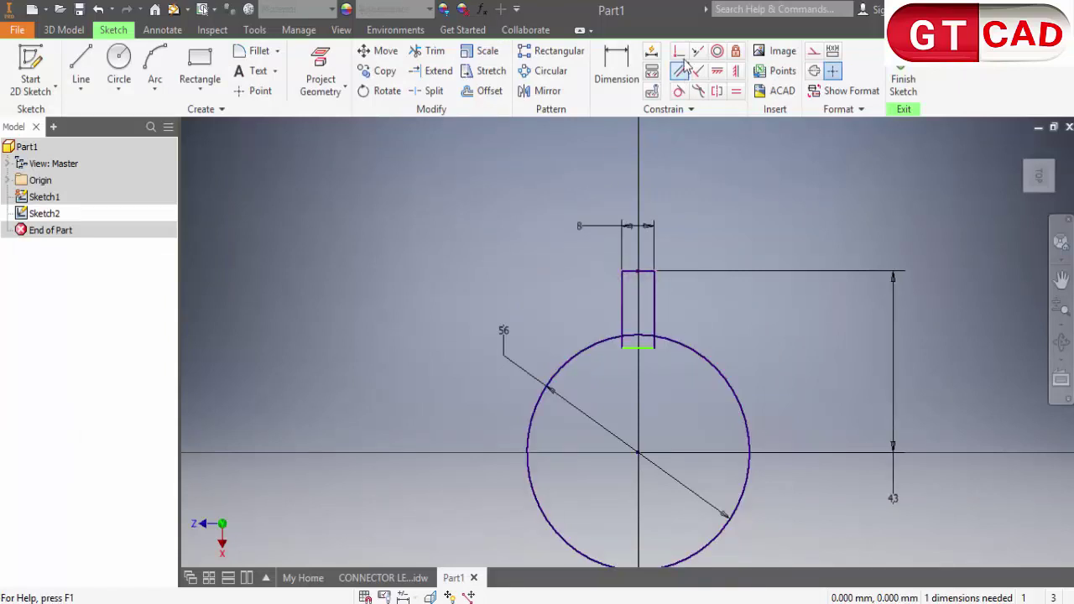
# - Trim the circle arc inside the tab, the tab's bottom edge and leftover stubs
pyautogui.click(428, 51)
pyautogui.scroll(-3, 644, 346)
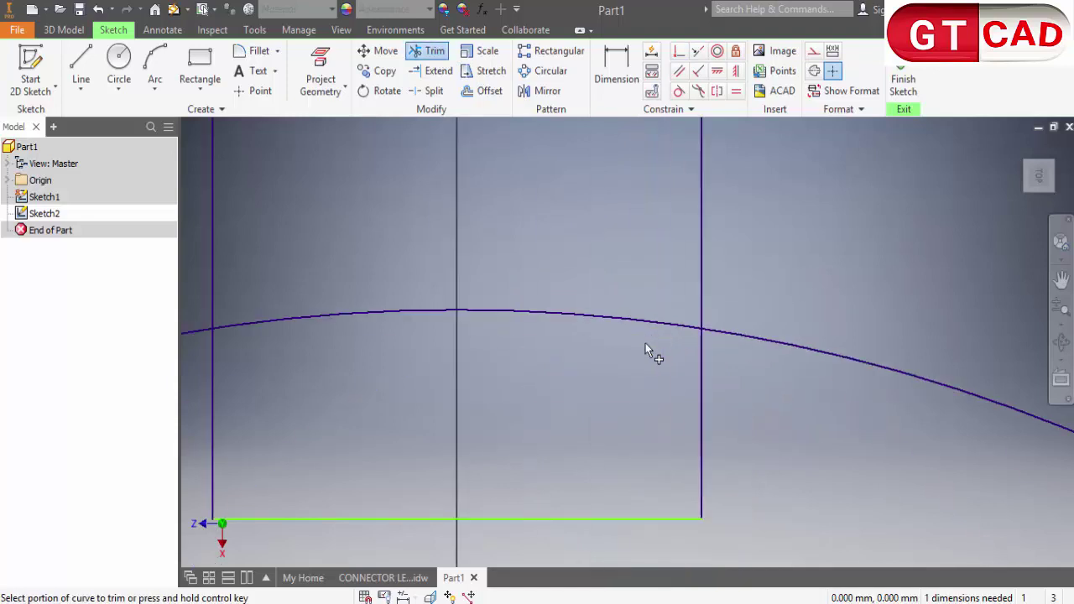
pyautogui.moveTo(645, 345)
pyautogui.mouseDown()
pyautogui.moveTo(654, 367)
pyautogui.moveTo(643, 432)
pyautogui.mouseUp()
pyautogui.scroll(1, 659, 371)
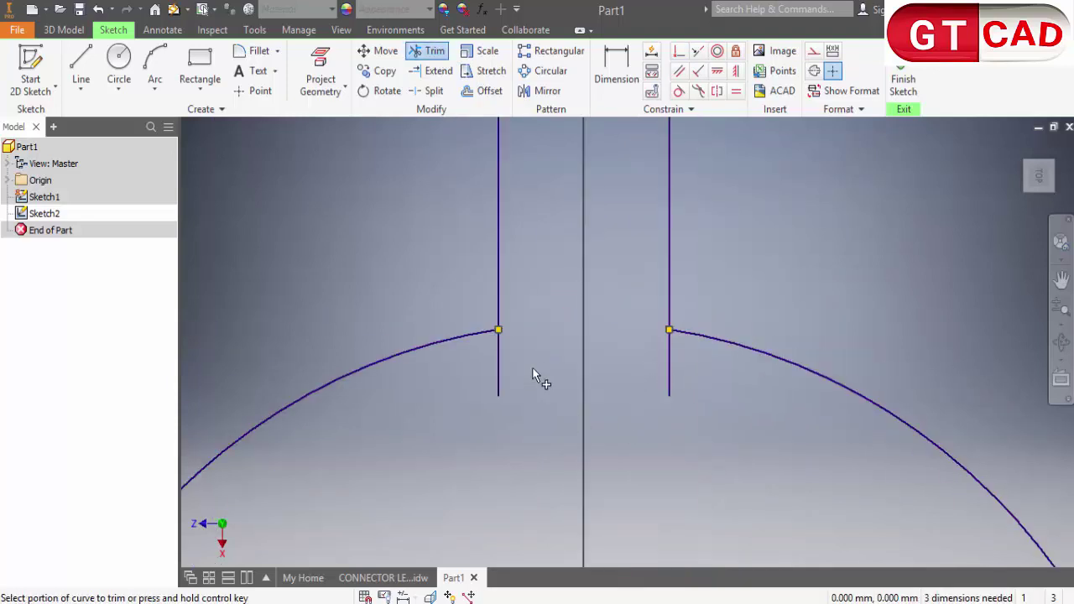
pyautogui.moveTo(539, 379); pyautogui.dragTo(499, 371)
pyautogui.click(660, 370)
pyautogui.scroll(2, 660, 370)
pyautogui.scroll(2, 690, 391)
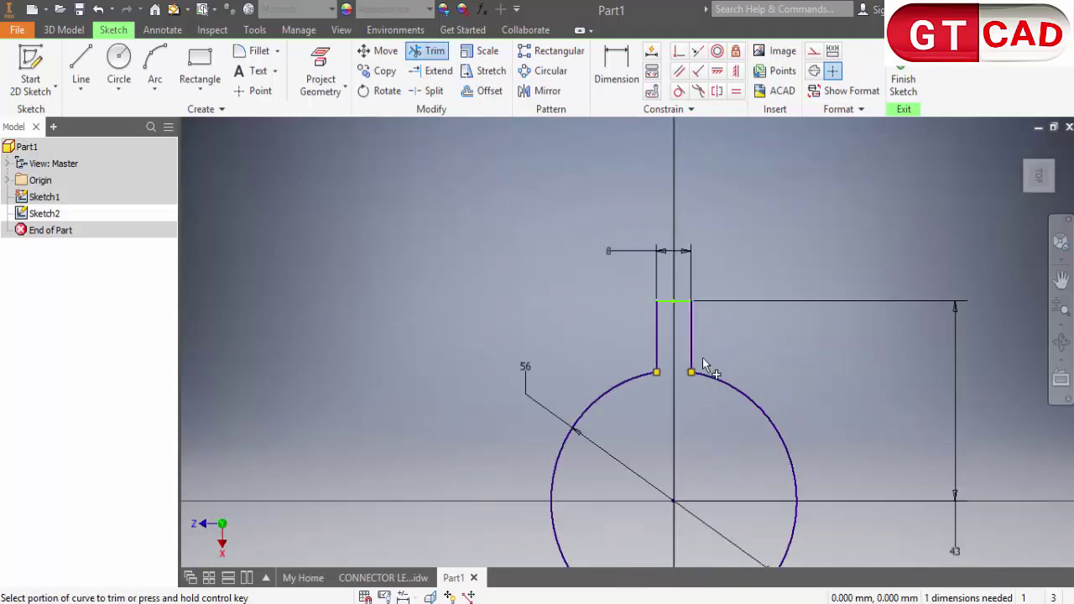
pyautogui.scroll(-3, 650, 318)
pyautogui.scroll(1, 697, 301)
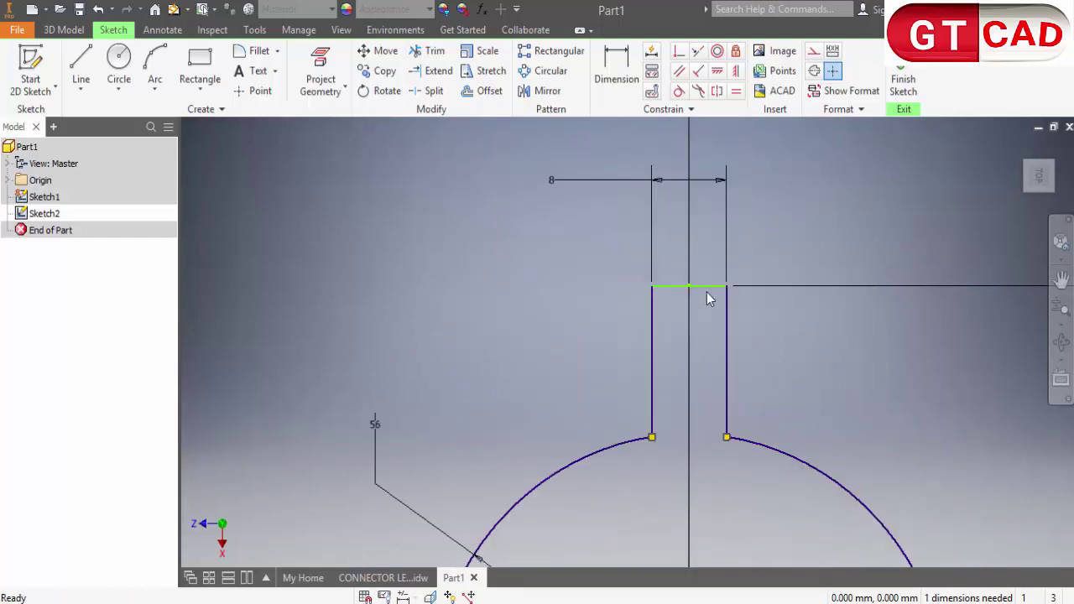
pyautogui.press('Escape')
# - Undo the accidental slant of the tab's top edge and finish the sketch
pyautogui.moveTo(719, 259); pyautogui.dragTo(727, 317)
pyautogui.moveTo(656, 287); pyautogui.dragTo(696, 261)
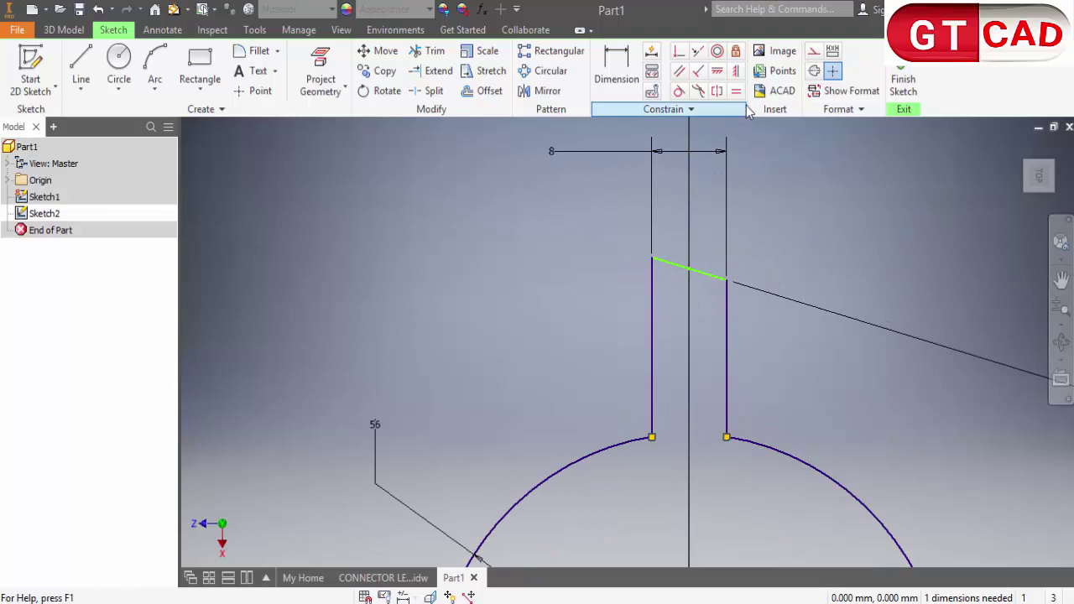
pyautogui.press('d')
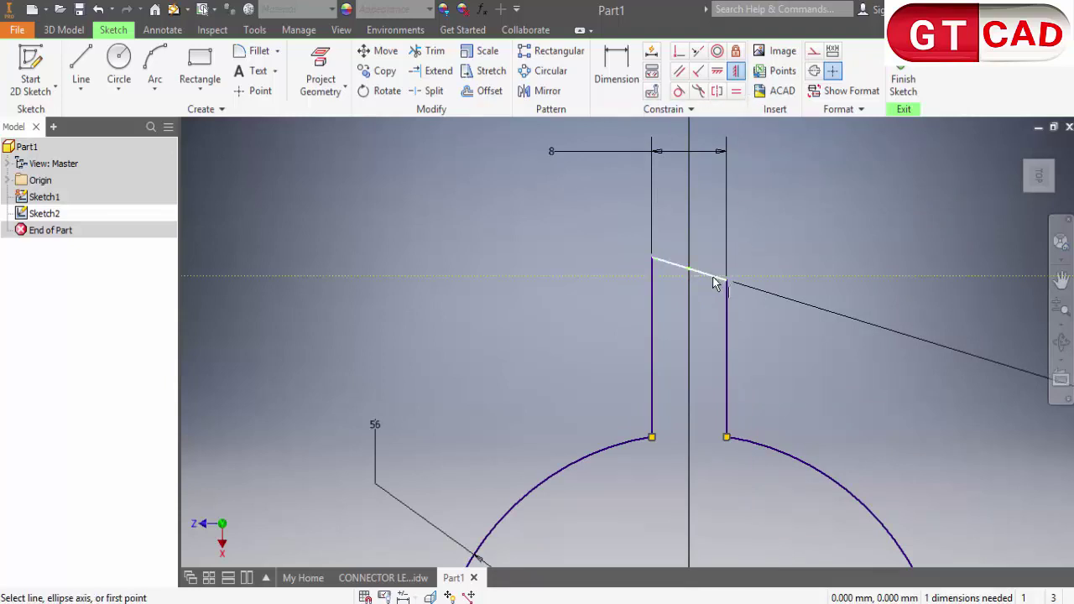
pyautogui.hotkey('ctrl', 'z')
pyautogui.rightClick(736, 267)
pyautogui.click(783, 357)
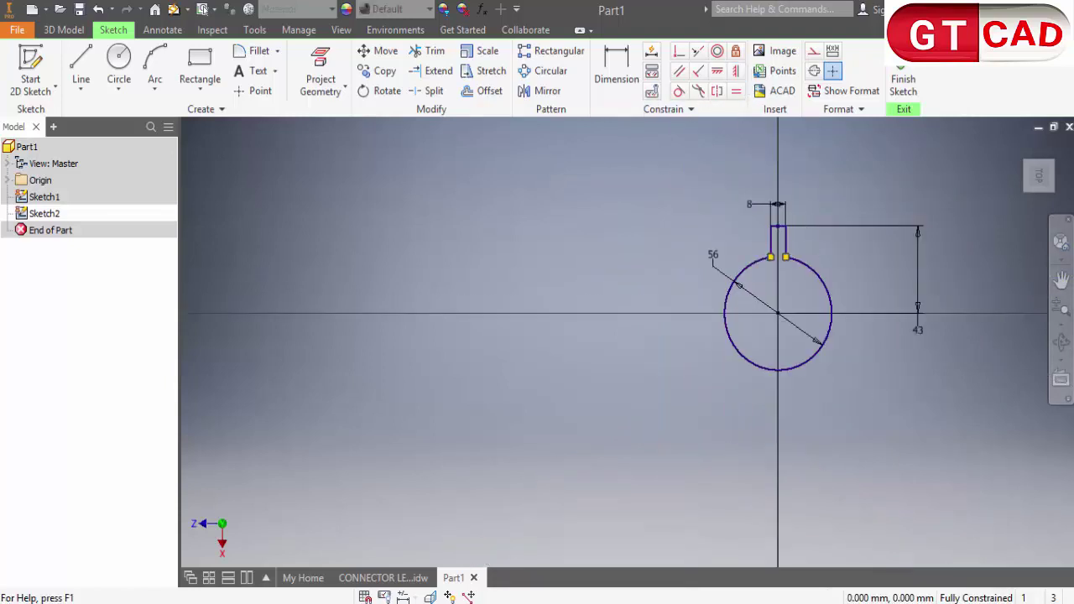
pyautogui.scroll(4, 789, 260)
pyautogui.scroll(-2, 730, 255)
pyautogui.click(903, 79)
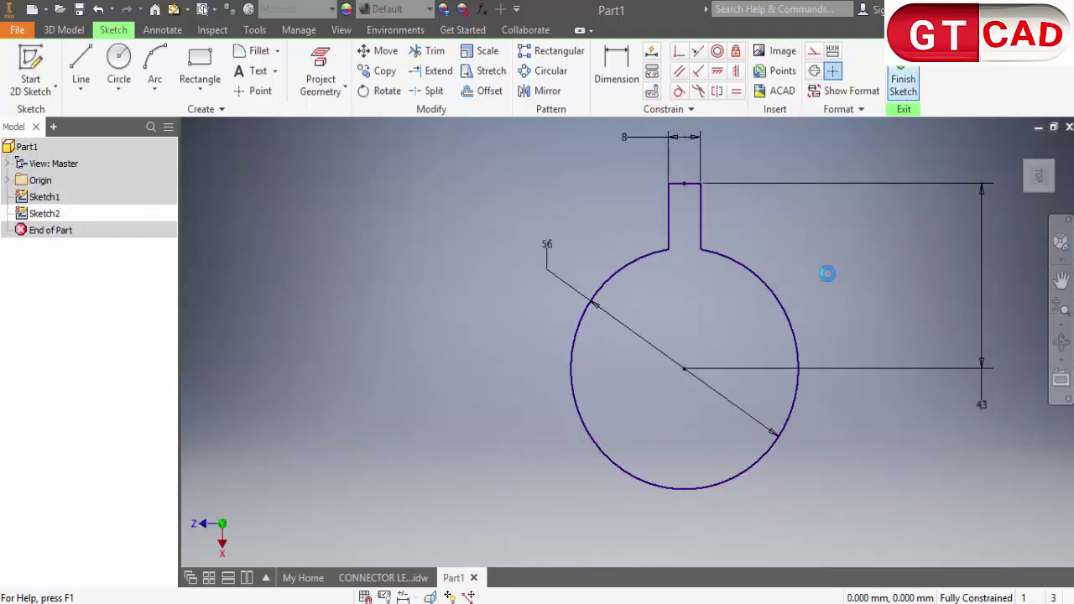
# - Extrude the outline 10 mm into a solid disc with tab and delete Sketch1
pyautogui.click(81, 72)
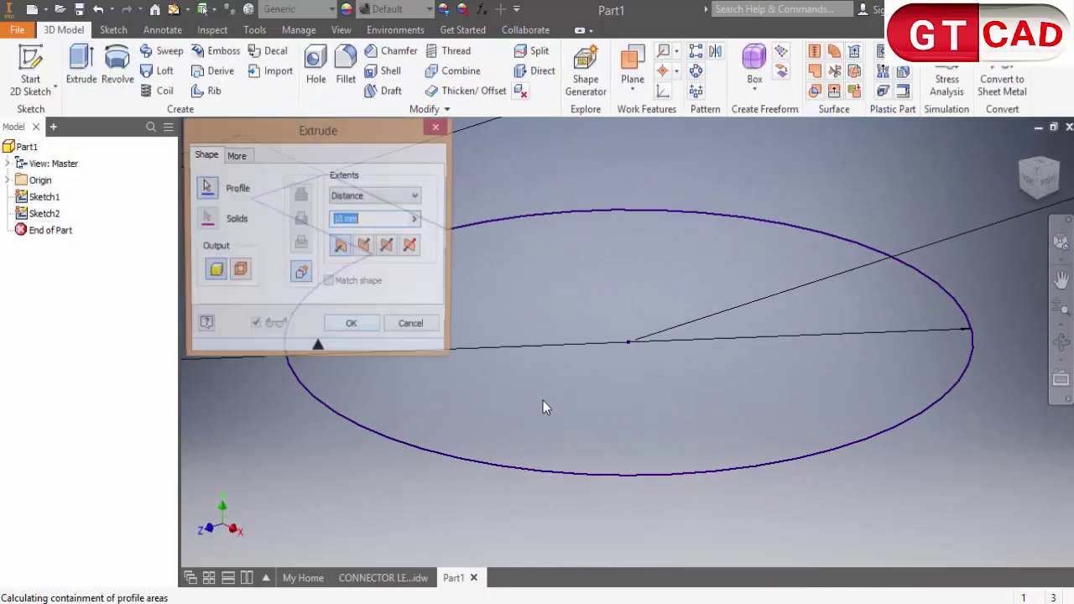
pyautogui.scroll(-5, 710, 397)
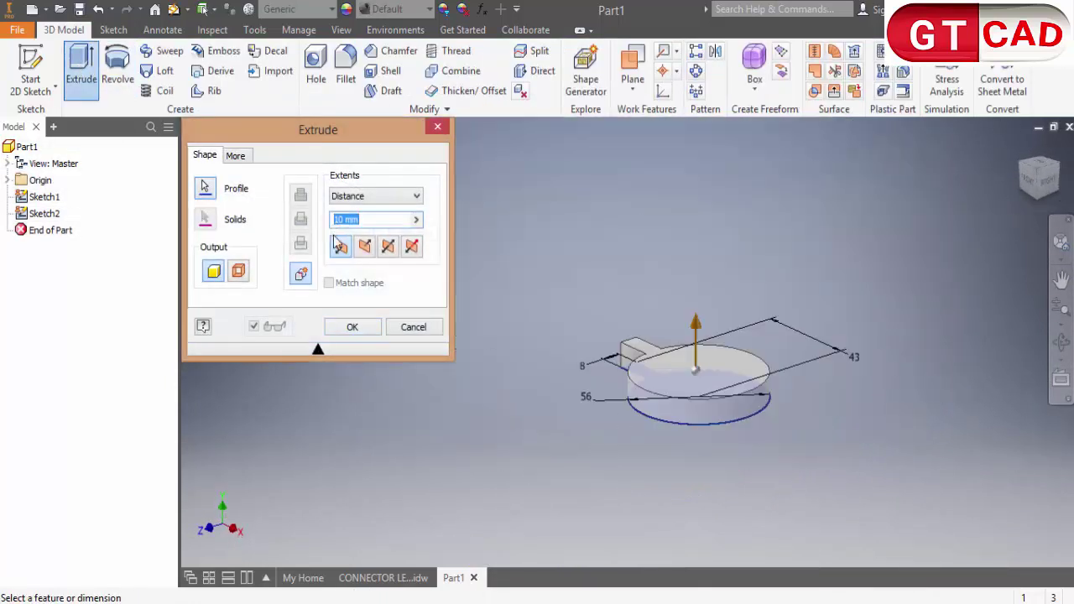
pyautogui.click(367, 331)
pyautogui.scroll(3, 562, 380)
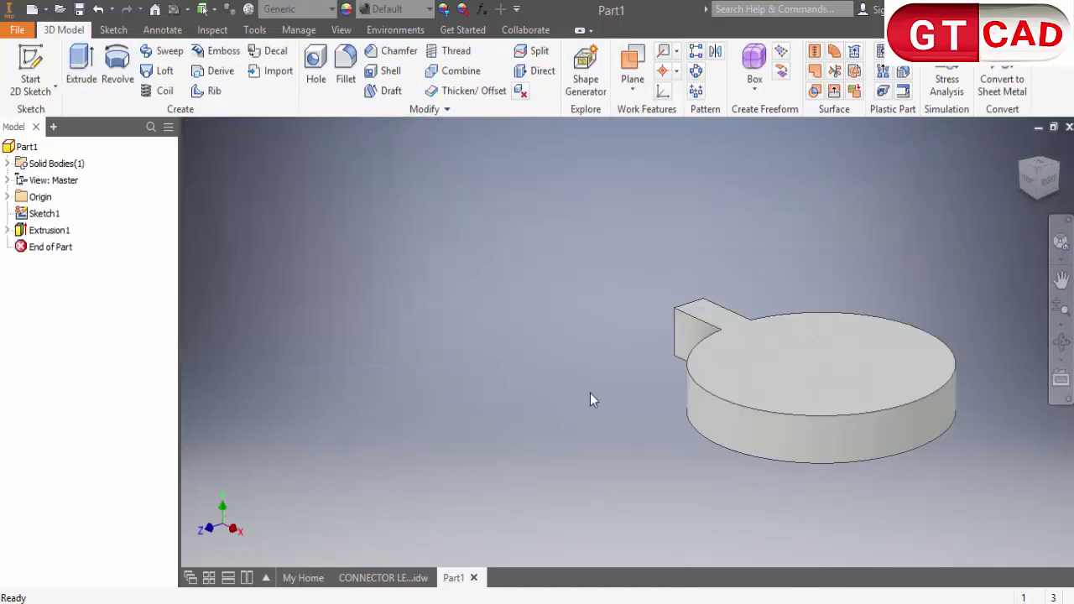
pyautogui.scroll(-2, 587, 403)
pyautogui.moveTo(586, 417)
pyautogui.keyDown('shift'); pyautogui.mouseDown(button='middle')
pyautogui.moveTo(618, 412)
pyautogui.moveTo(556, 384)
pyautogui.moveTo(561, 441)
pyautogui.moveTo(569, 408)
pyautogui.mouseUp(button='middle'); pyautogui.keyUp('shift')
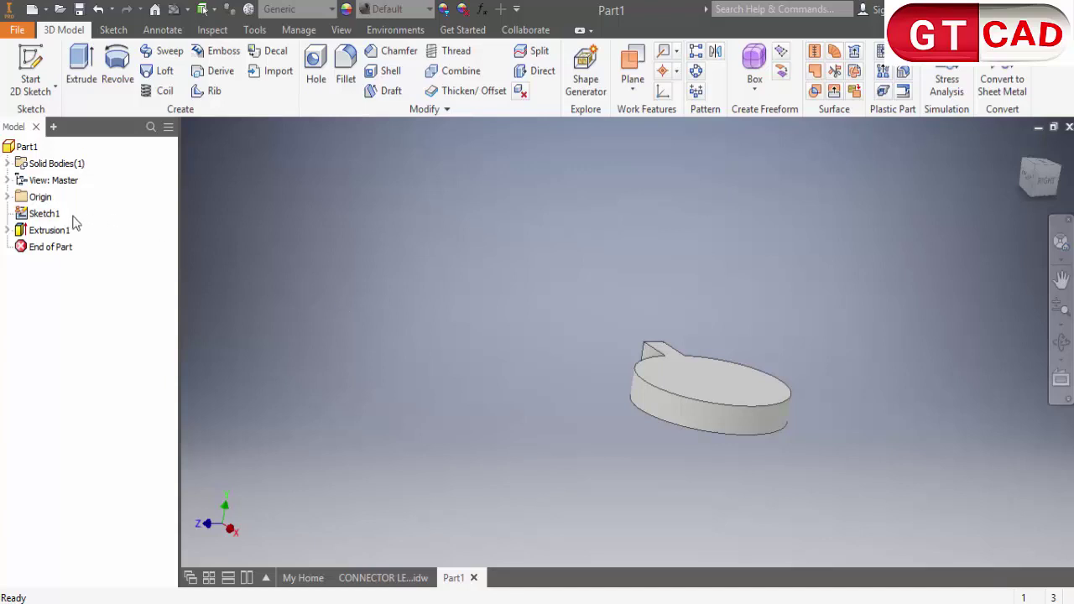
pyautogui.rightClick(25, 214)
pyautogui.click(73, 266)
# - Remove Sketch1 and select the tab's lower-left and top edges for 2 mm fillets
pyautogui.press('F6')
pyautogui.click(346, 79)
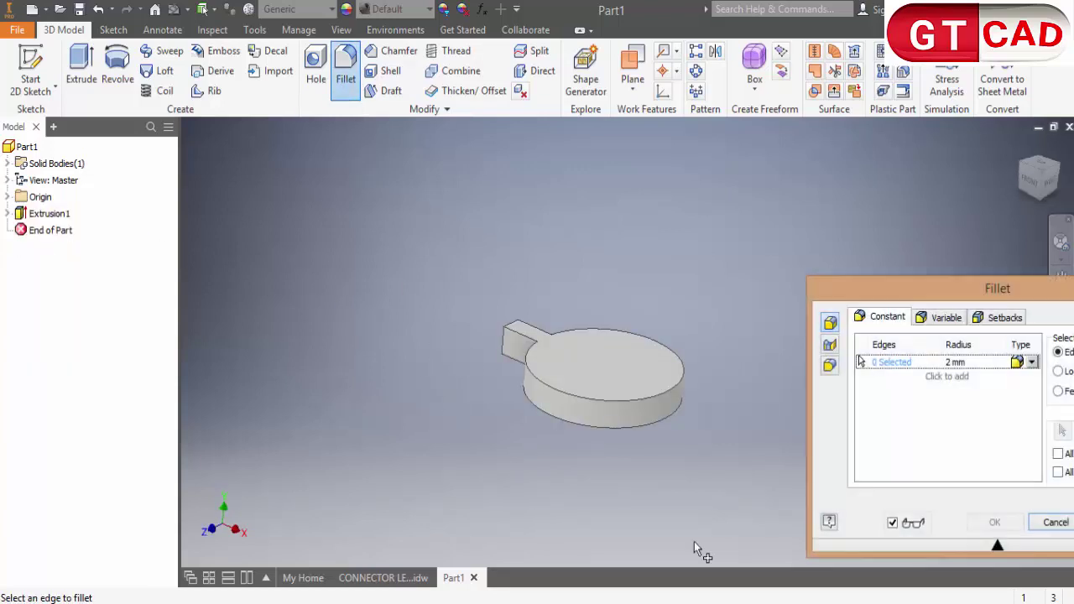
pyautogui.keyDown('shift'); pyautogui.moveTo(364, 408); pyautogui.dragTo(521, 391, button='middle'); pyautogui.keyUp('shift')
pyautogui.scroll(5, 503, 336)
pyautogui.click(489, 269)
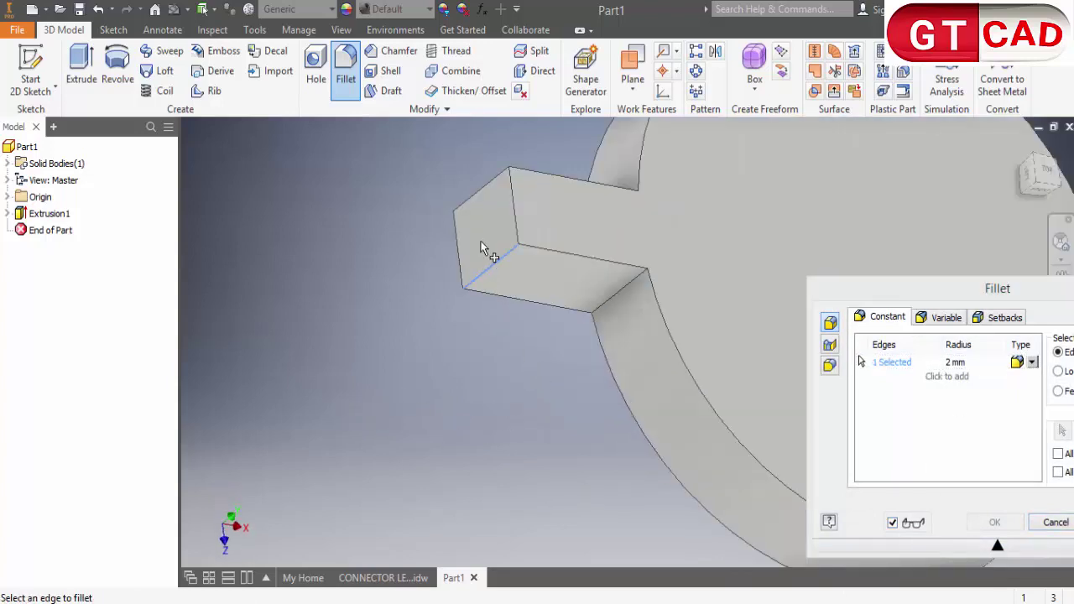
pyautogui.click(467, 203)
# - Add the remaining two tab edges and apply the 2 mm fillets
pyautogui.scroll(-3, 442, 326)
pyautogui.moveTo(441, 327)
pyautogui.keyDown('shift'); pyautogui.mouseDown(button='middle')
pyautogui.moveTo(492, 350)
pyautogui.moveTo(526, 389)
pyautogui.mouseUp(button='middle'); pyautogui.keyUp('shift')
pyautogui.click(522, 342)
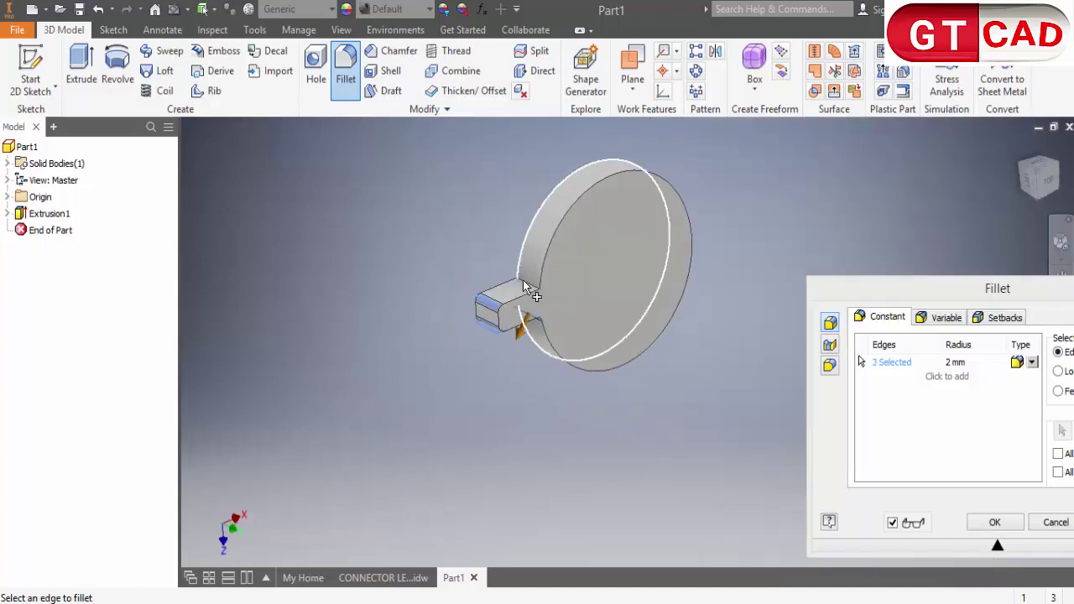
pyautogui.click(515, 327)
pyautogui.scroll(-5, 496, 374)
pyautogui.press('F6')
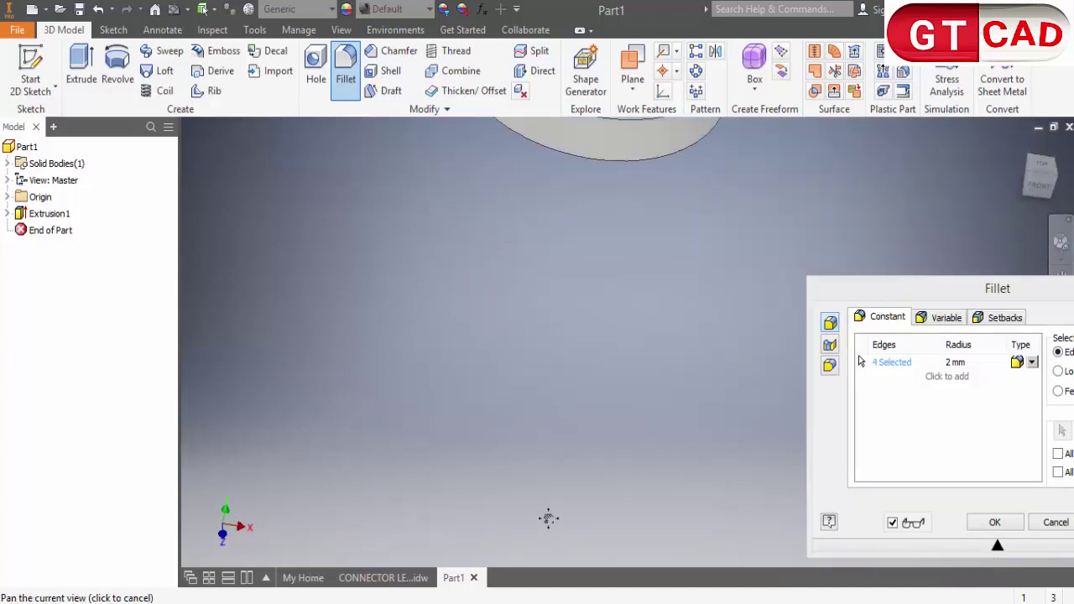
pyautogui.click(995, 523)
pyautogui.scroll(-2, 515, 439)
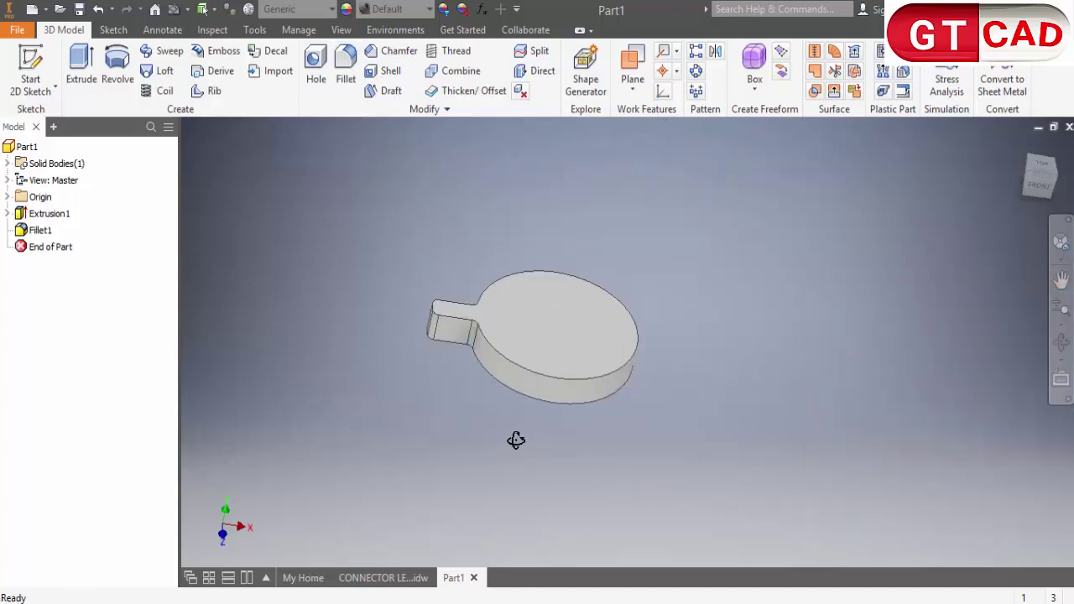
pyautogui.moveTo(515, 439)
pyautogui.keyDown('shift'); pyautogui.mouseDown(button='middle')
pyautogui.moveTo(492, 424)
pyautogui.moveTo(496, 454)
pyautogui.moveTo(485, 461)
pyautogui.mouseUp(button='middle'); pyautogui.keyUp('shift')
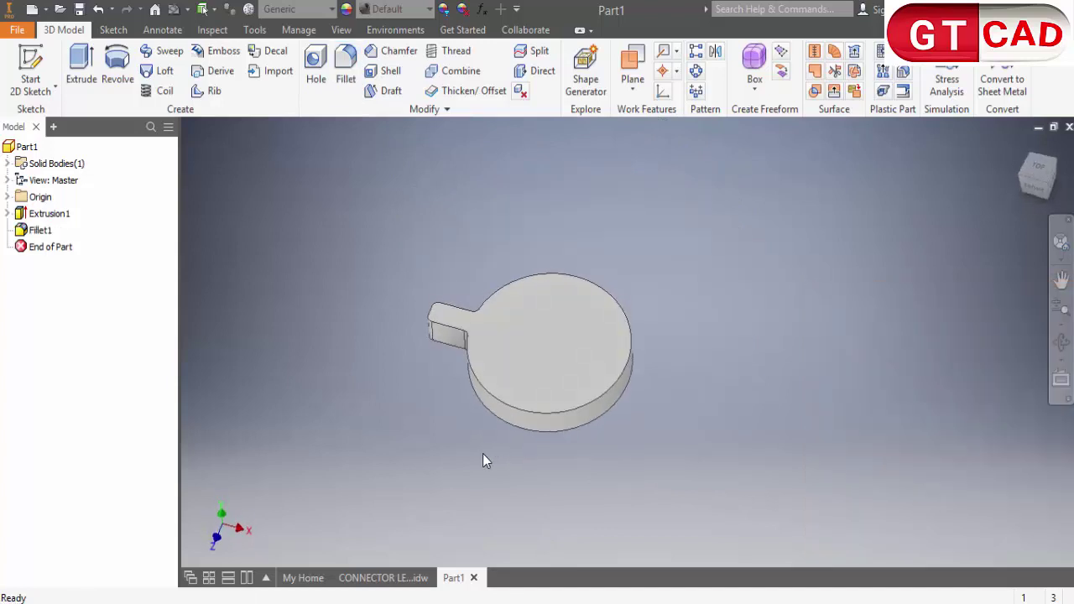
# - Circular-pattern Extrusion1 and Fillet1 three times around the cylinder axis over 360 deg
pyautogui.click(696, 70)
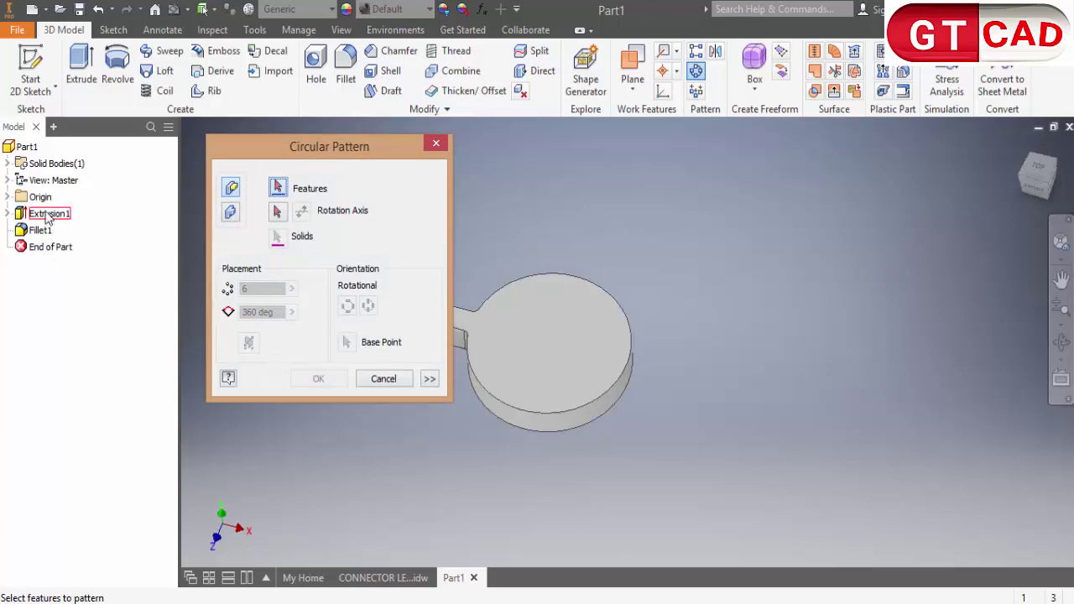
pyautogui.click(35, 216)
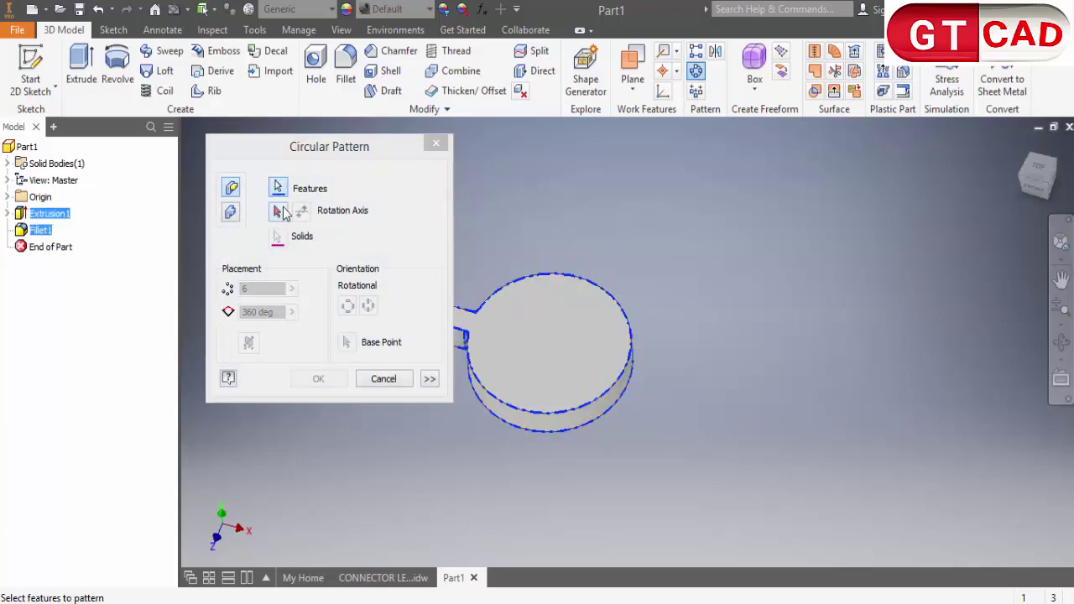
pyautogui.click(284, 214)
pyautogui.click(556, 431)
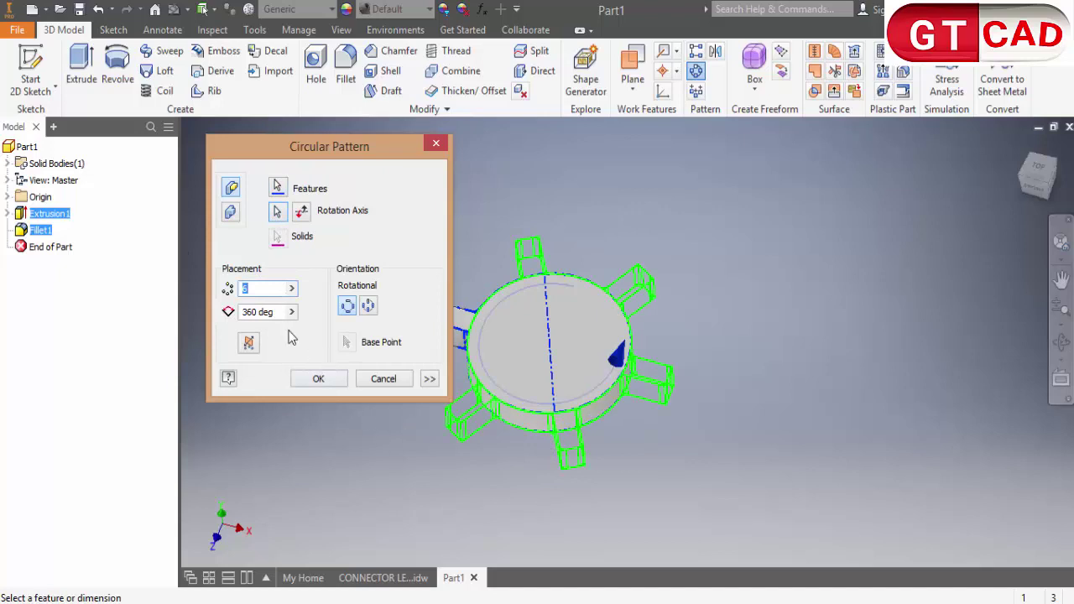
pyautogui.write('3')
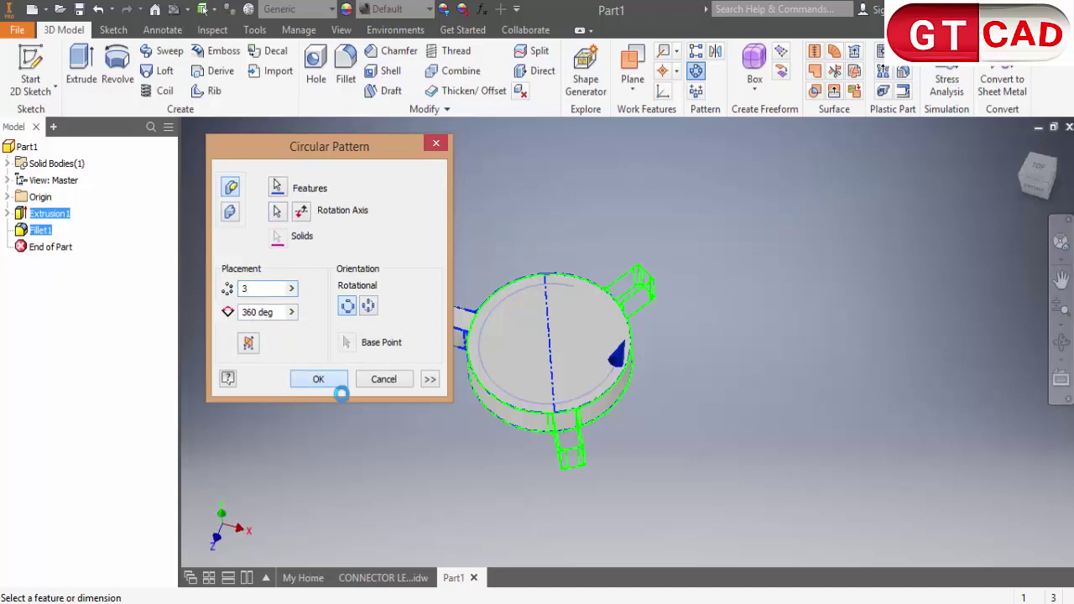
pyautogui.click(318, 379)
pyautogui.moveTo(471, 486)
pyautogui.keyDown('shift'); pyautogui.mouseDown(button='middle')
pyautogui.moveTo(575, 532)
pyautogui.moveTo(554, 451)
pyautogui.moveTo(568, 462)
pyautogui.mouseUp(button='middle'); pyautogui.keyUp('shift')
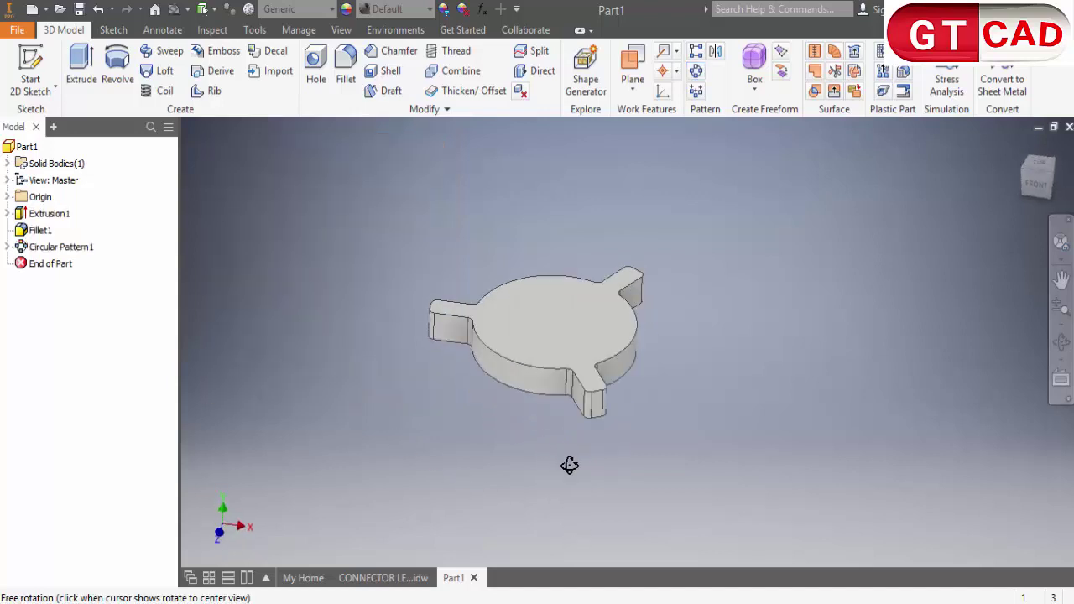
# - Start a new sketch on the part's top face and bring up the CONNECTOR LEGS drawing
pyautogui.click(30, 71)
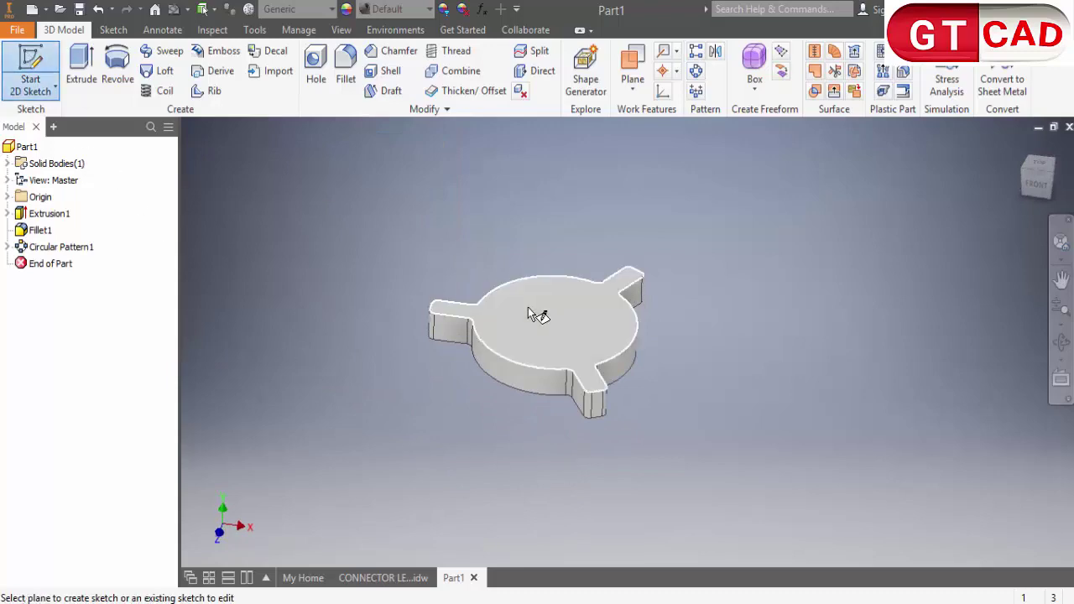
pyautogui.click(528, 307)
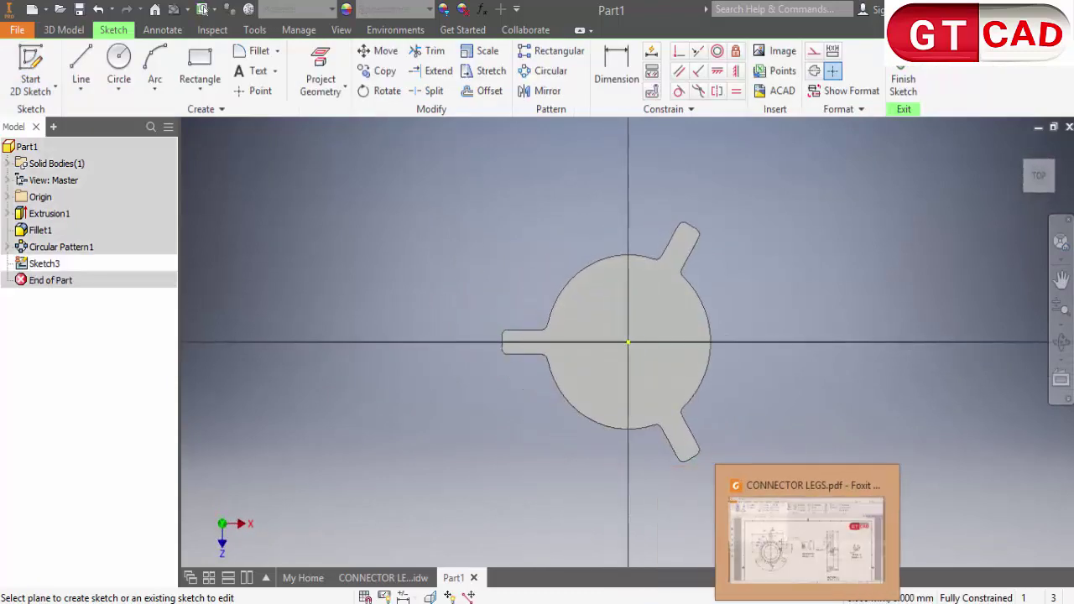
pyautogui.click(798, 601)
pyautogui.scroll(-3, 536, 514)
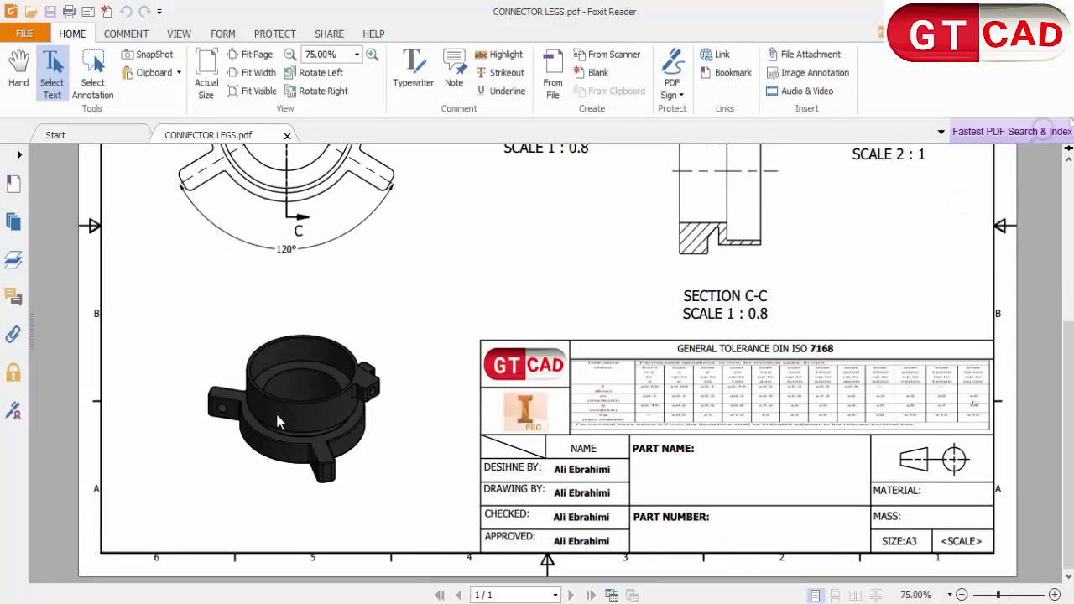
# - Scroll through the CONNECTOR LEGS drawing, then return to Sketch3 in Inventor
pyautogui.scroll(3, 460, 438)
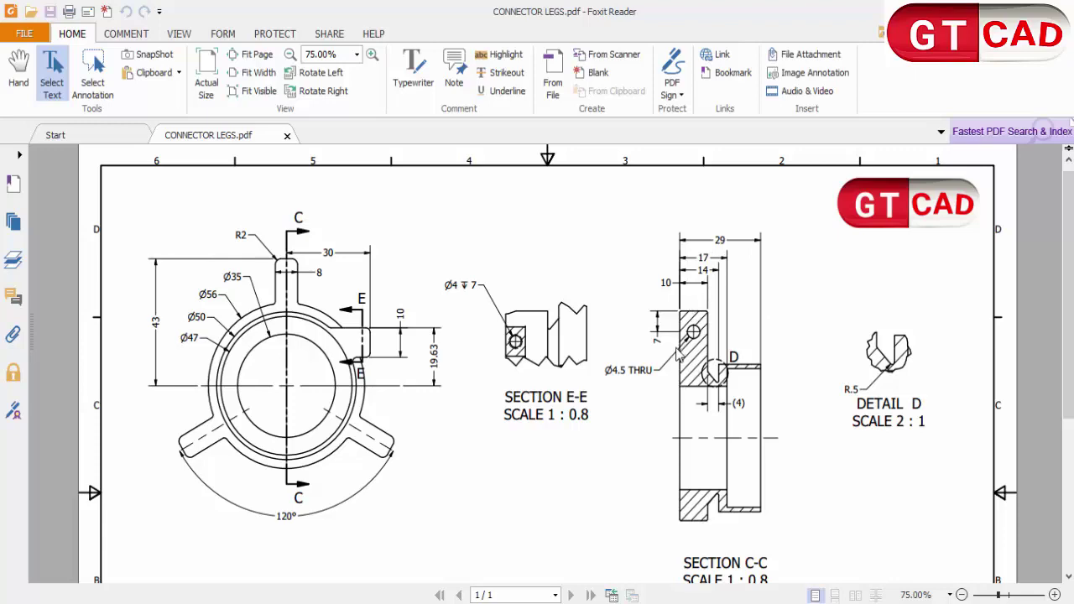
pyautogui.scroll(-1, 676, 407)
pyautogui.scroll(-2, 669, 416)
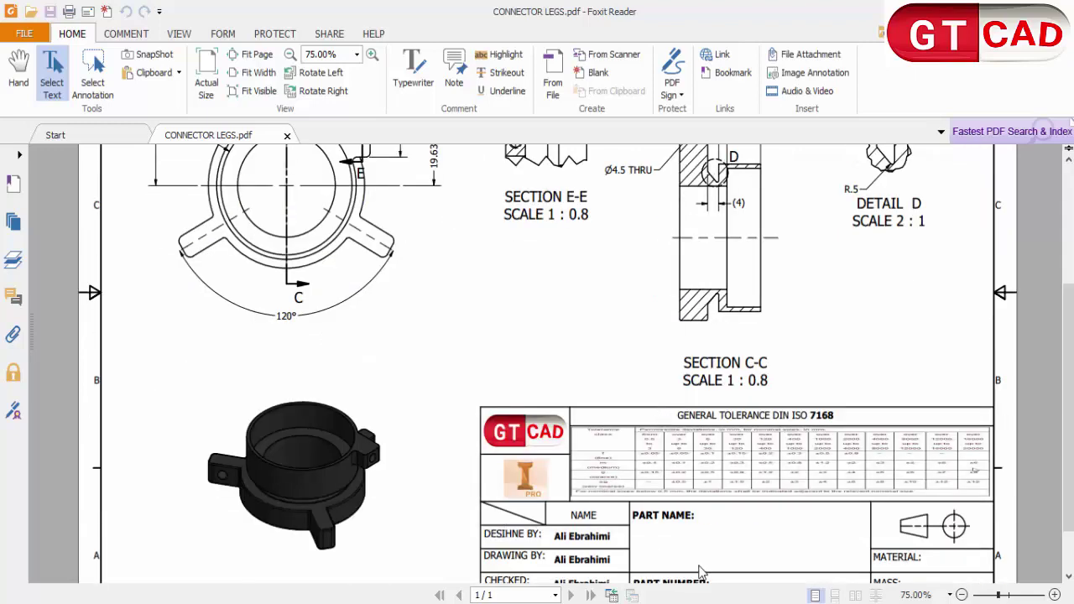
pyautogui.click(671, 597)
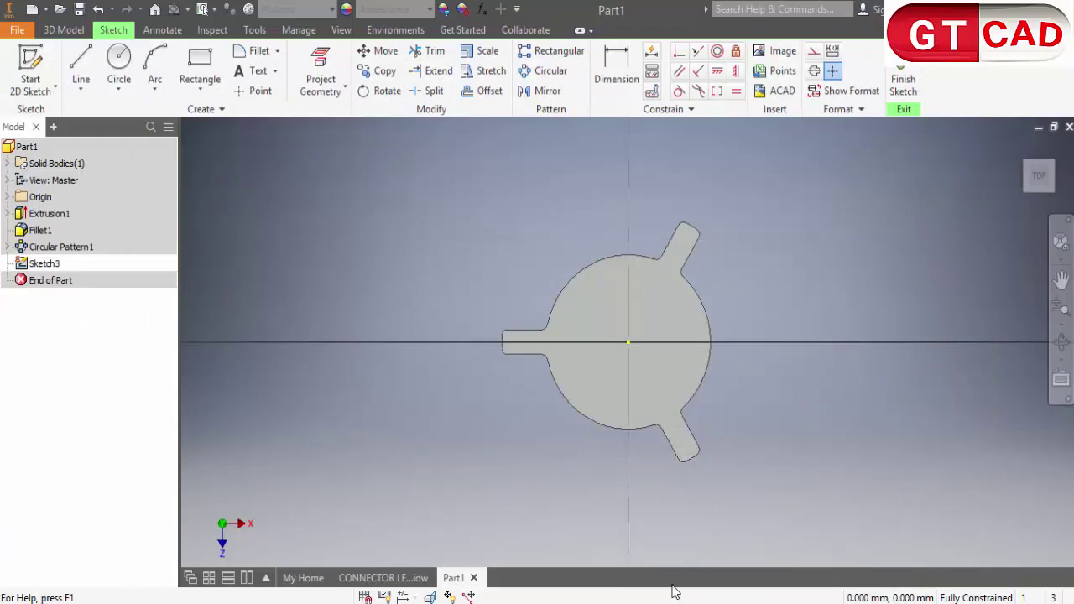
# - Draw a 46 mm diameter circle at the origin of Sketch3 and finish the sketch
pyautogui.click(118, 69)
pyautogui.click(629, 341)
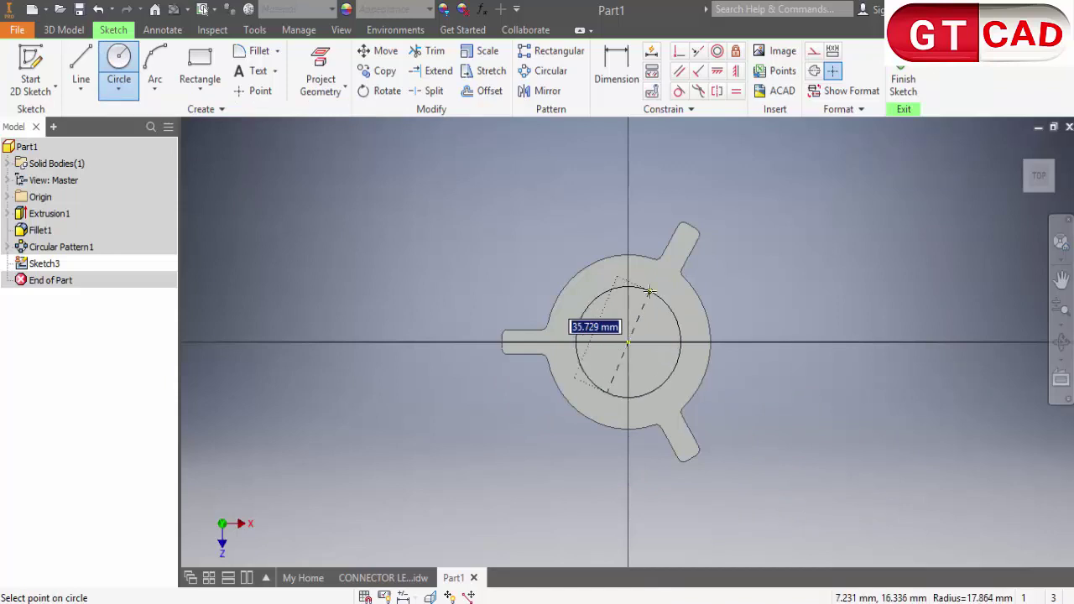
pyautogui.write('46')
pyautogui.press('Return')
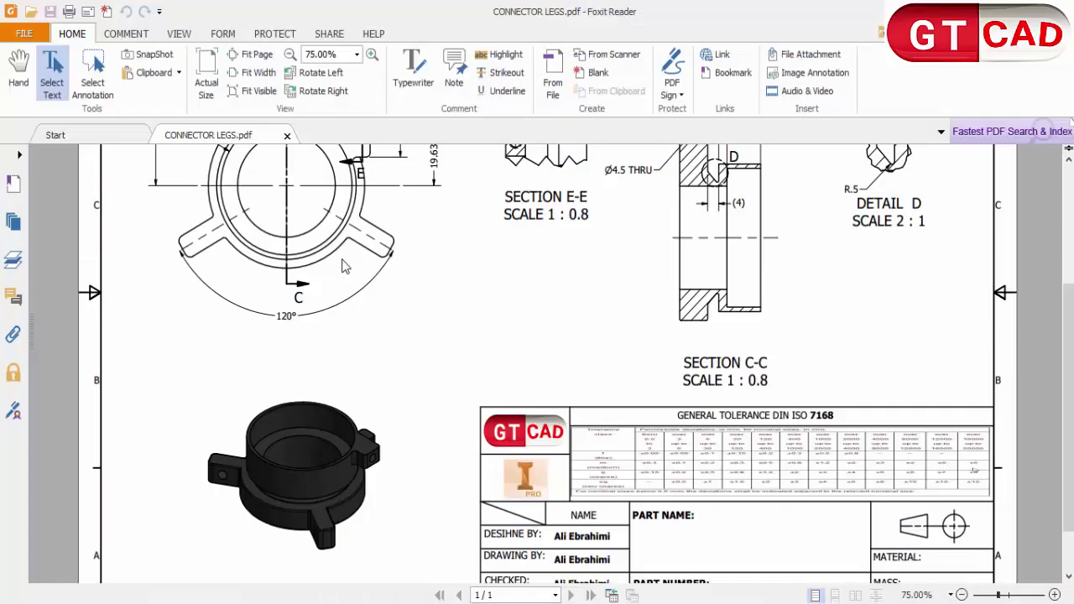
pyautogui.scroll(4, 347, 269)
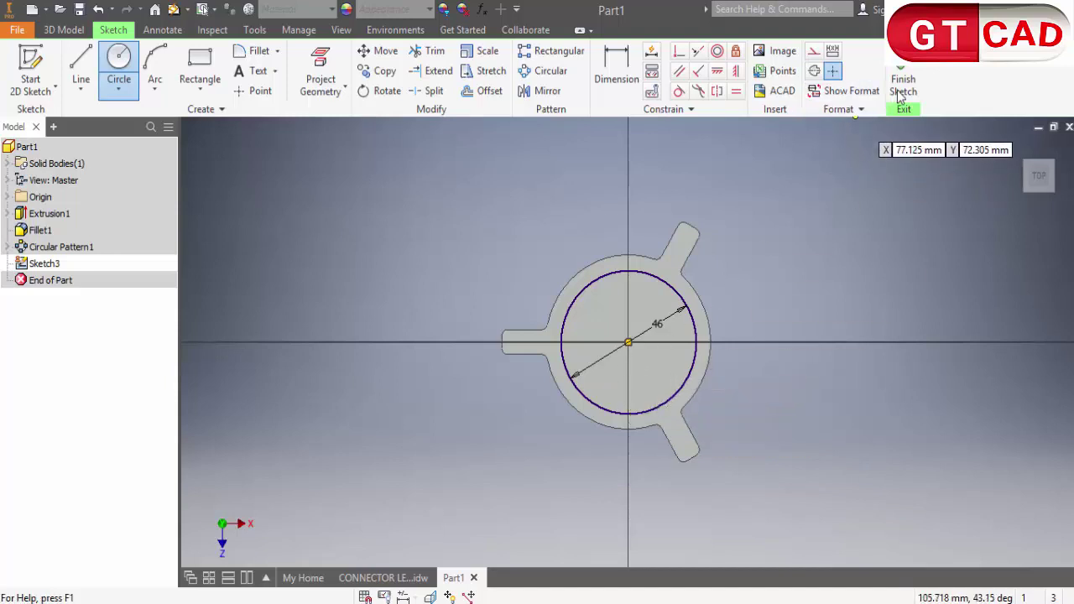
pyautogui.click(900, 90)
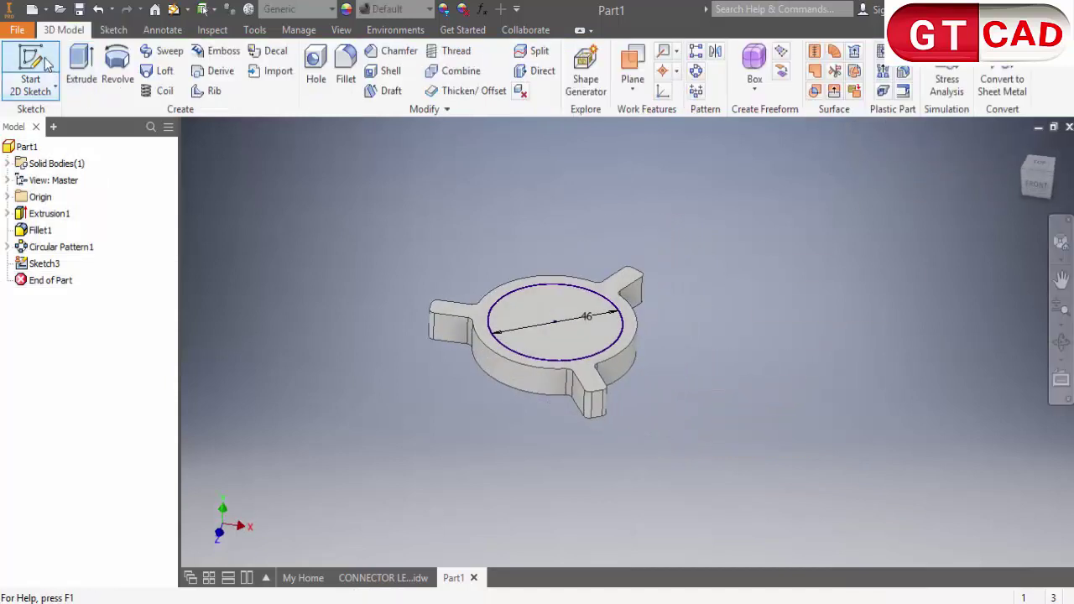
pyautogui.click(82, 71)
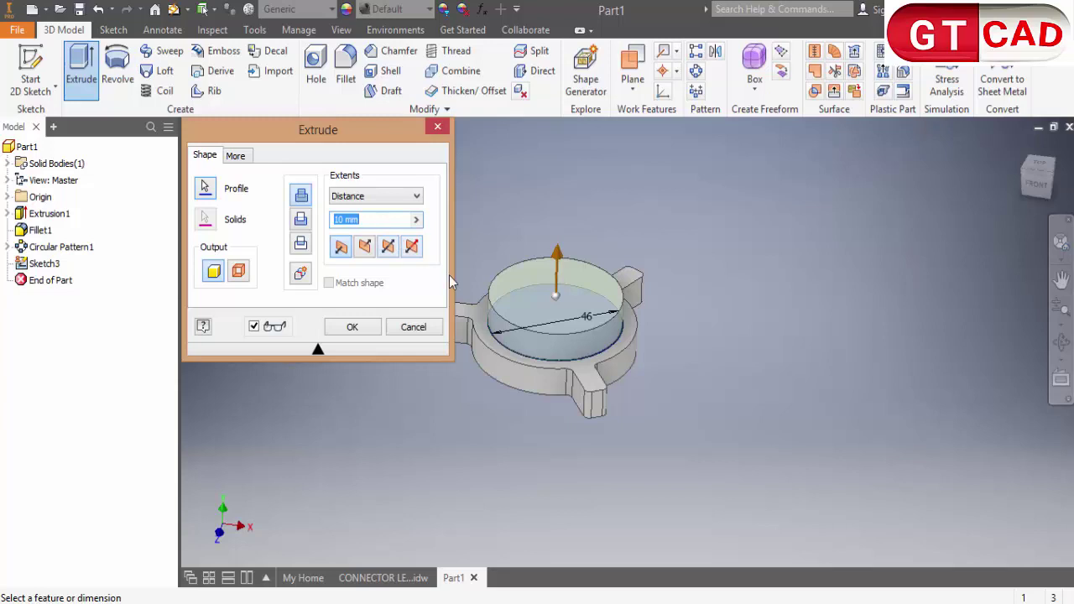
pyautogui.press('Escape')
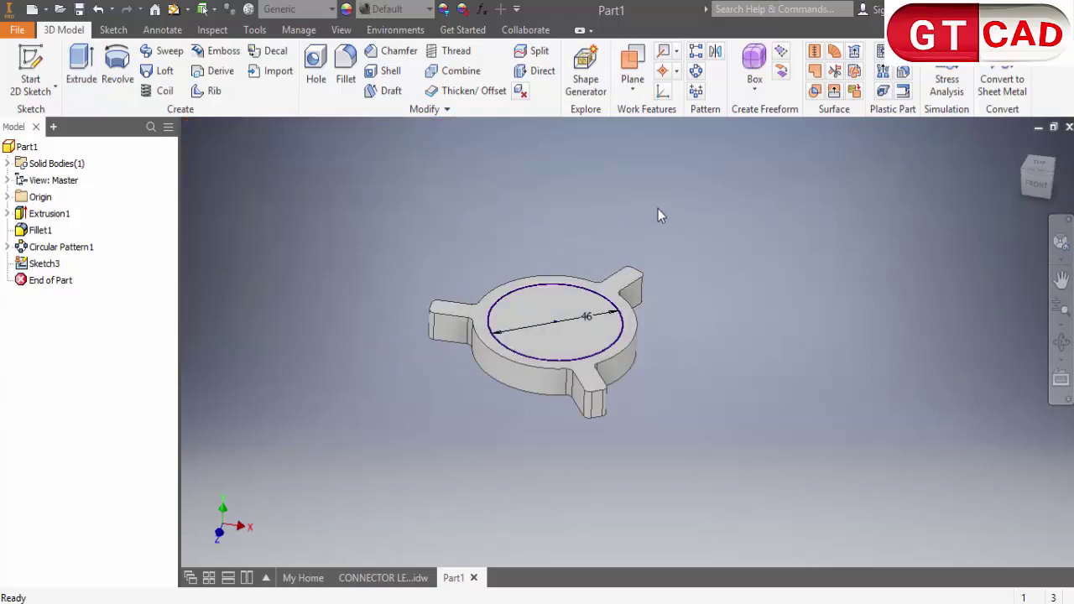
pyautogui.click(633, 89)
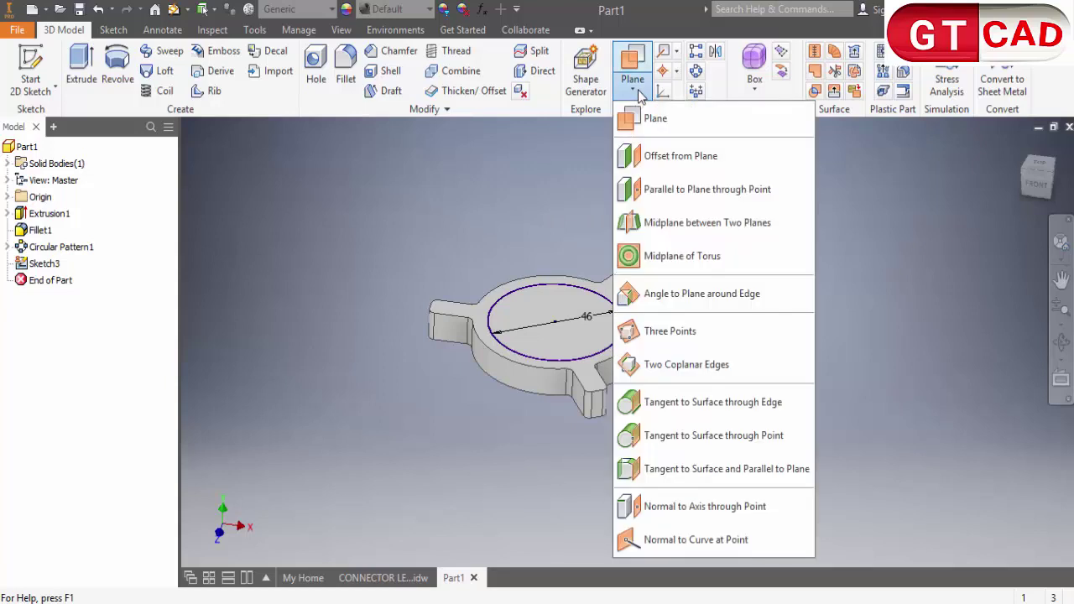
# - Create Work Plane1 at 0 mm offset on the disc's top face, then check the PDF drawing
pyautogui.press('Escape')
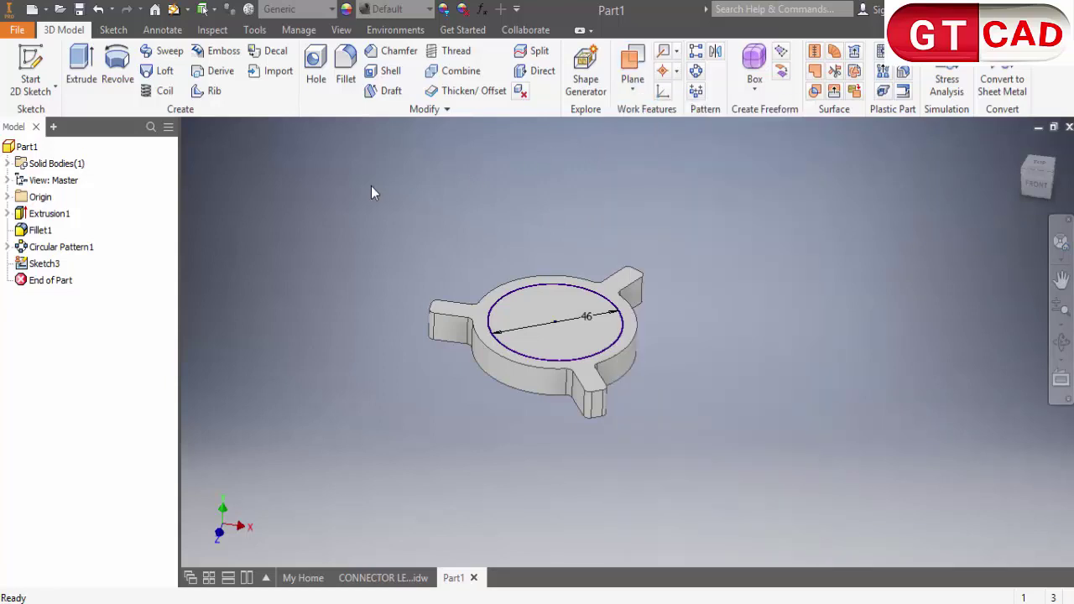
pyautogui.click(633, 84)
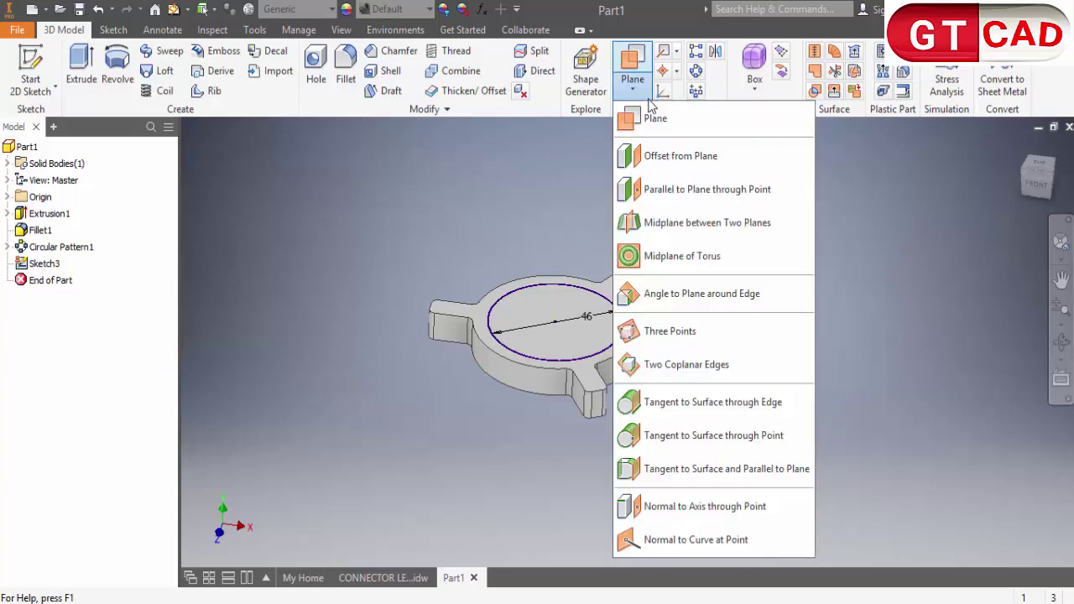
pyautogui.click(675, 156)
pyautogui.click(553, 344)
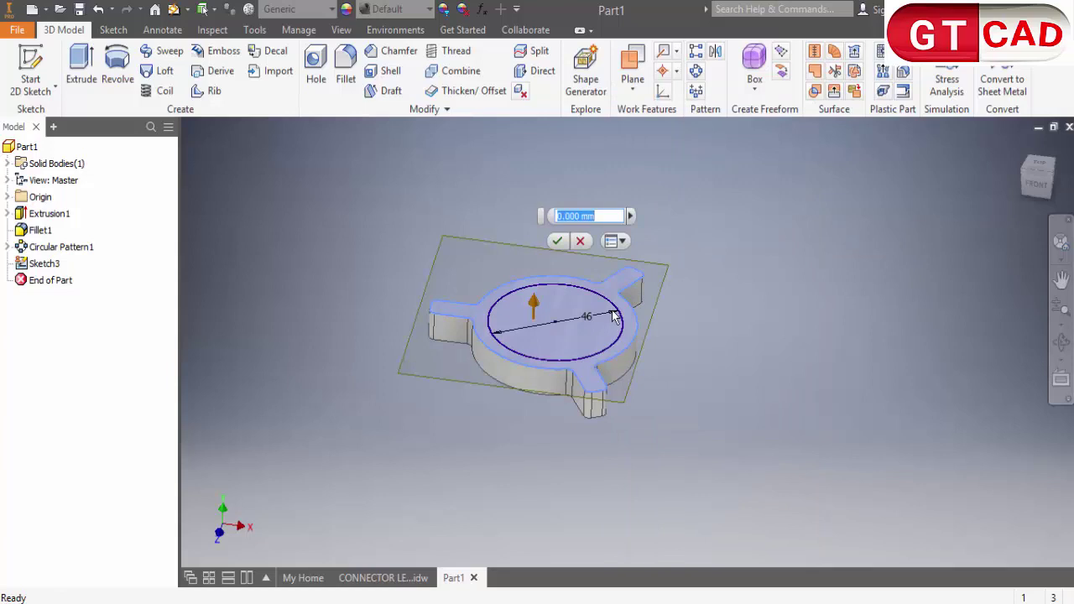
pyautogui.press('Return')
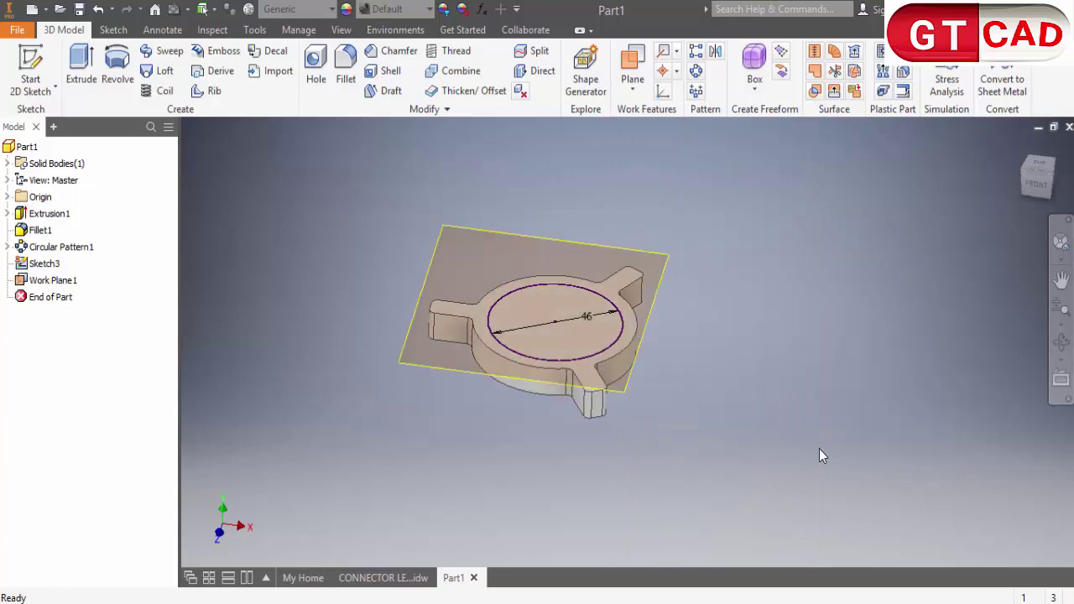
pyautogui.moveTo(819, 449)
pyautogui.keyDown('shift'); pyautogui.mouseDown(button='middle')
pyautogui.moveTo(786, 412)
pyautogui.moveTo(873, 510)
pyautogui.mouseUp(button='middle'); pyautogui.keyUp('shift')
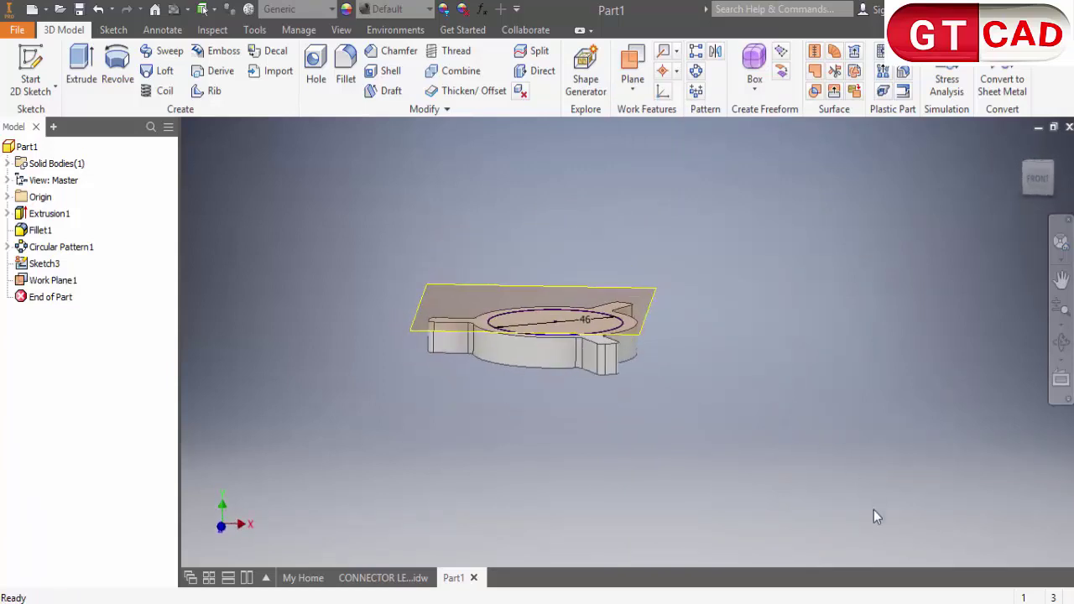
pyautogui.hotkey('alt', 'Tab')
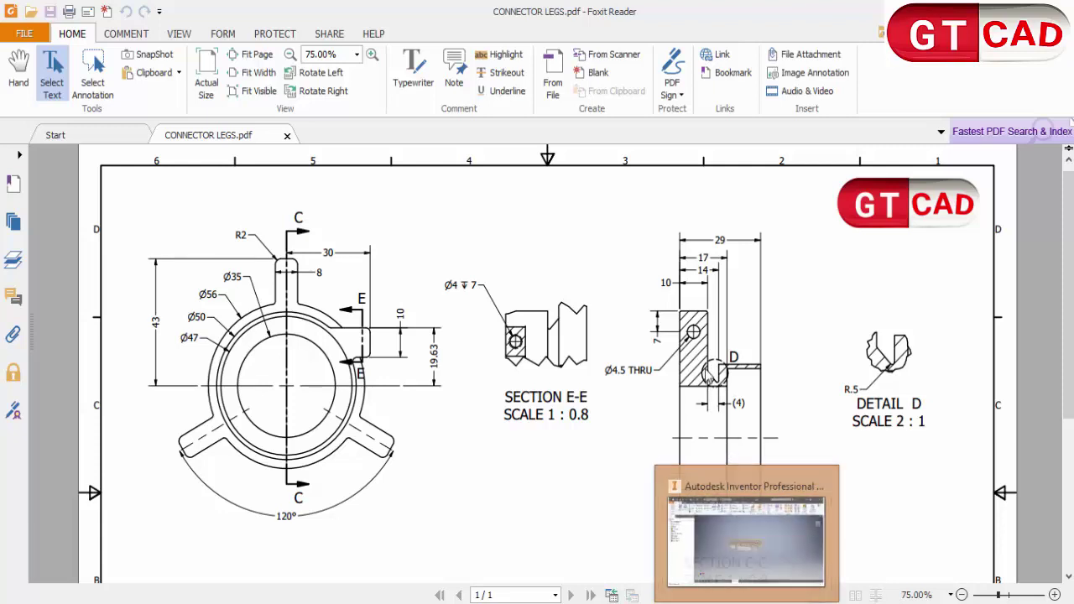
pyautogui.click(754, 592)
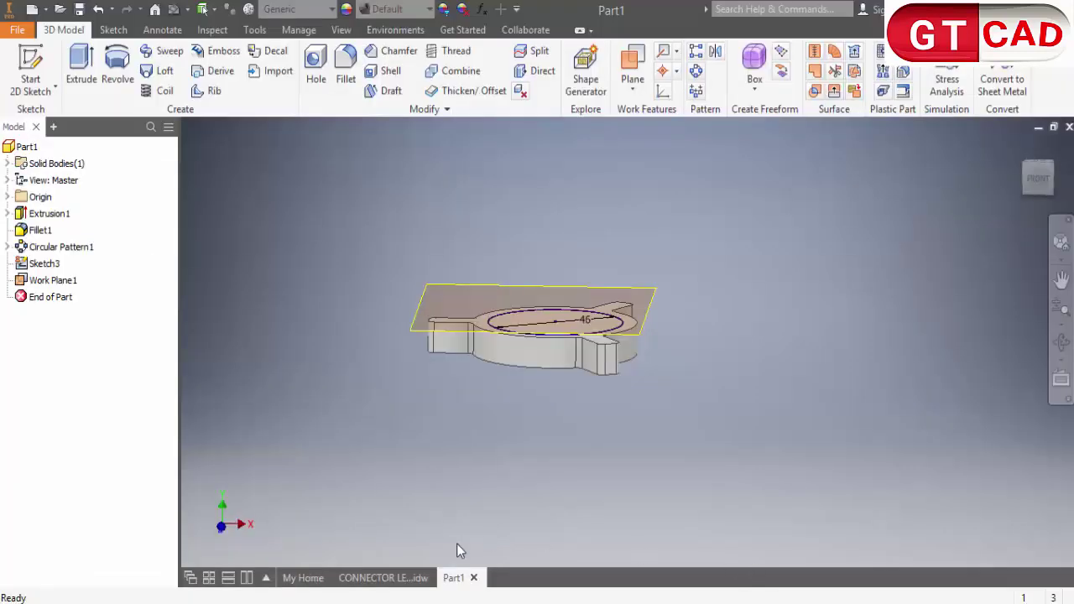
pyautogui.click(383, 578)
pyautogui.rightClick(58, 149)
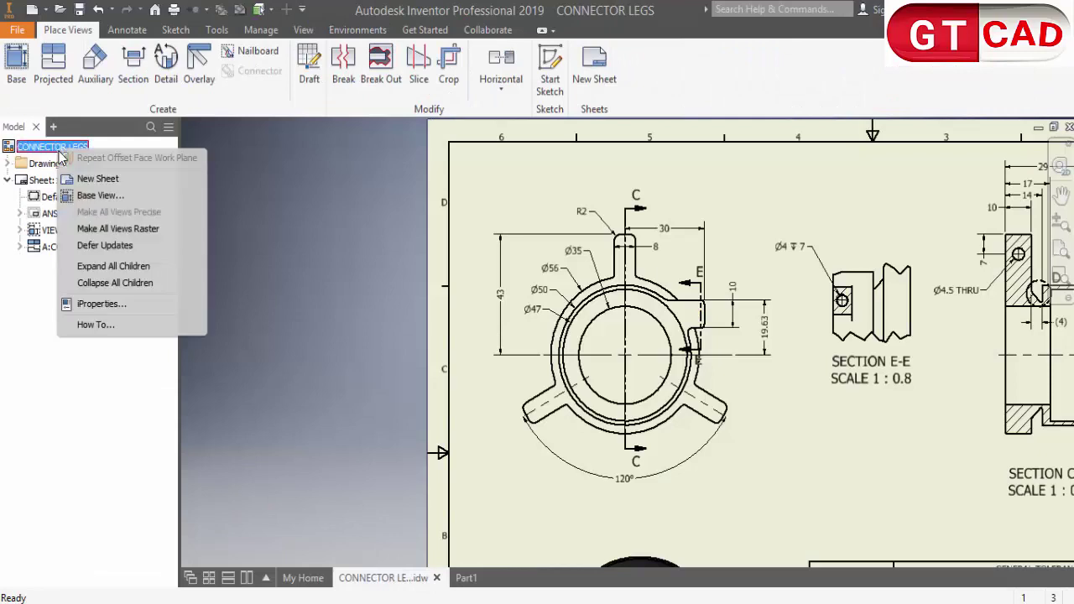
pyautogui.click(262, 271)
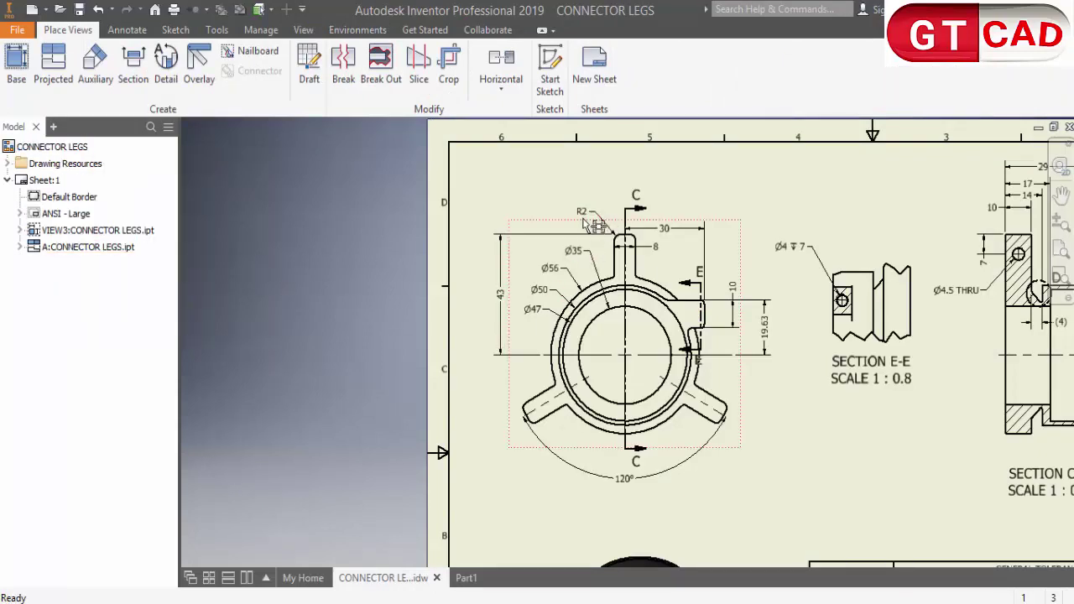
pyautogui.rightClick(585, 222)
pyautogui.press('Escape')
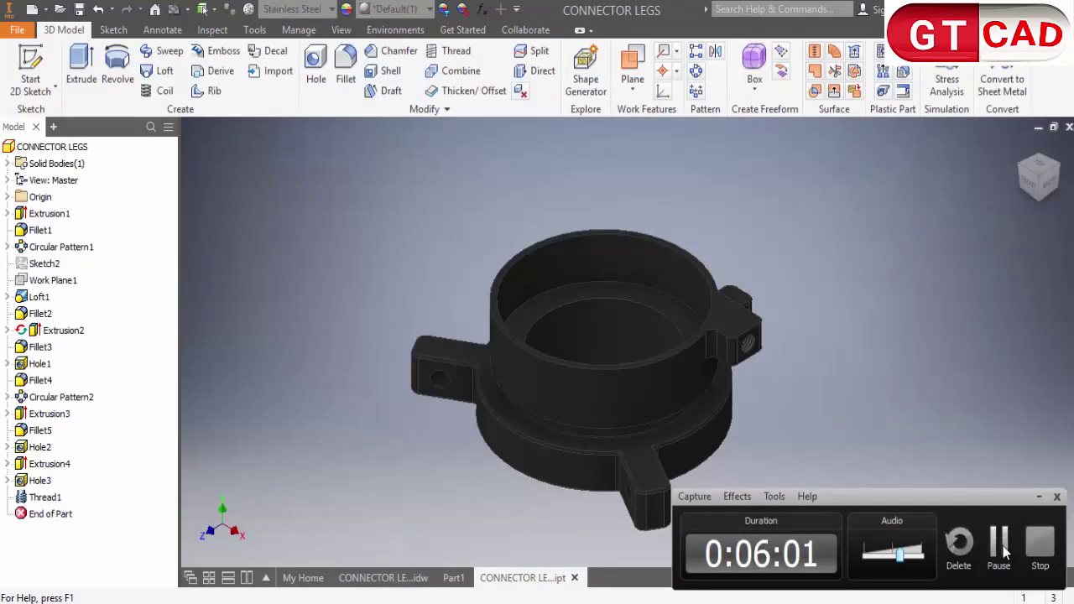
# - Sketch a 36 mm circle at the origin on Work Plane1
pyautogui.click(32, 69)
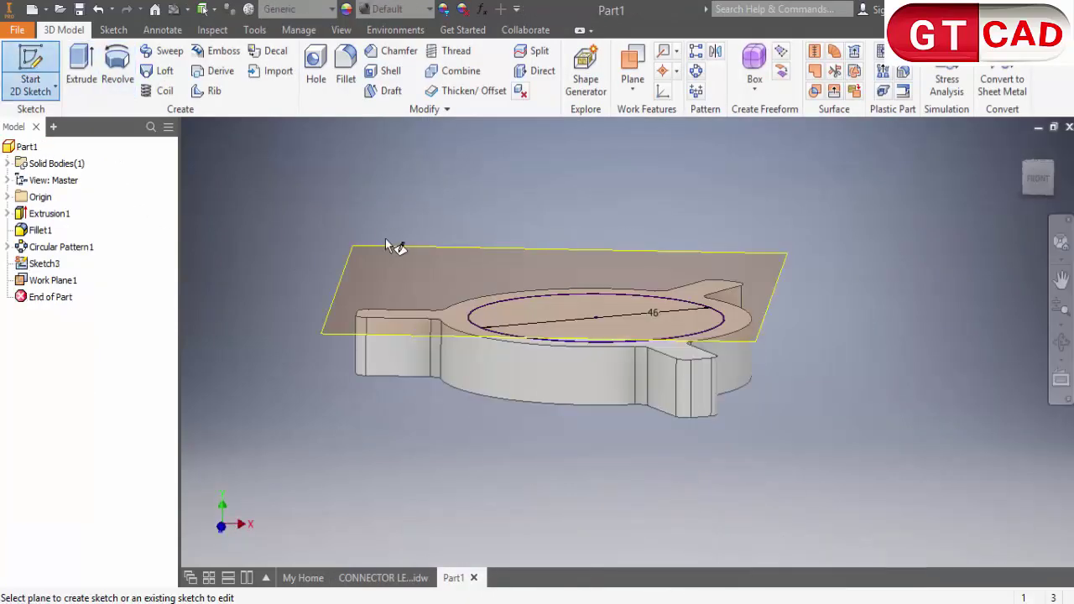
pyautogui.click(401, 251)
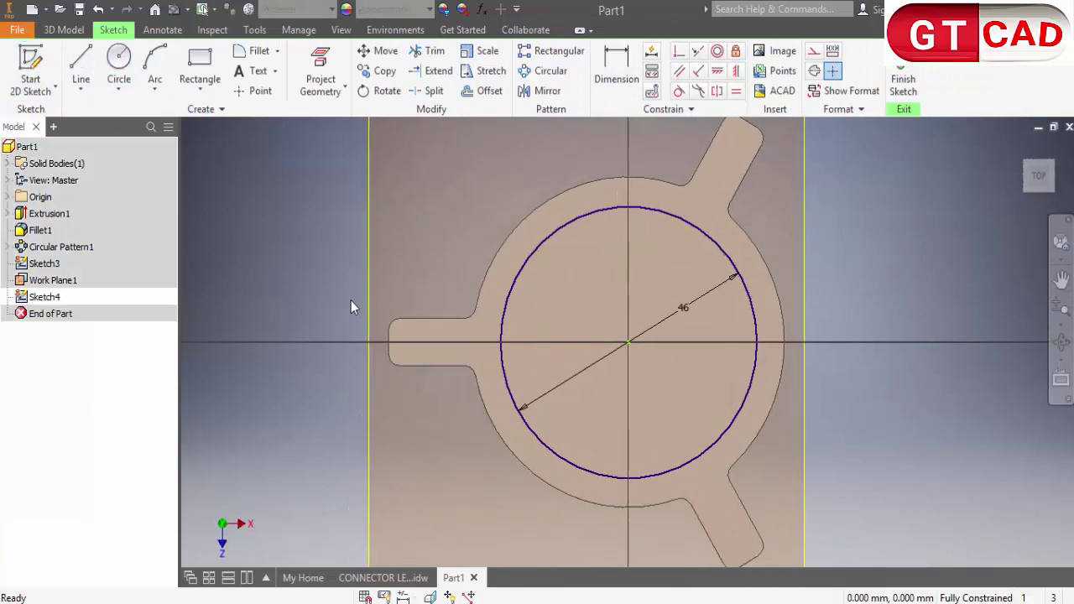
pyautogui.click(119, 60)
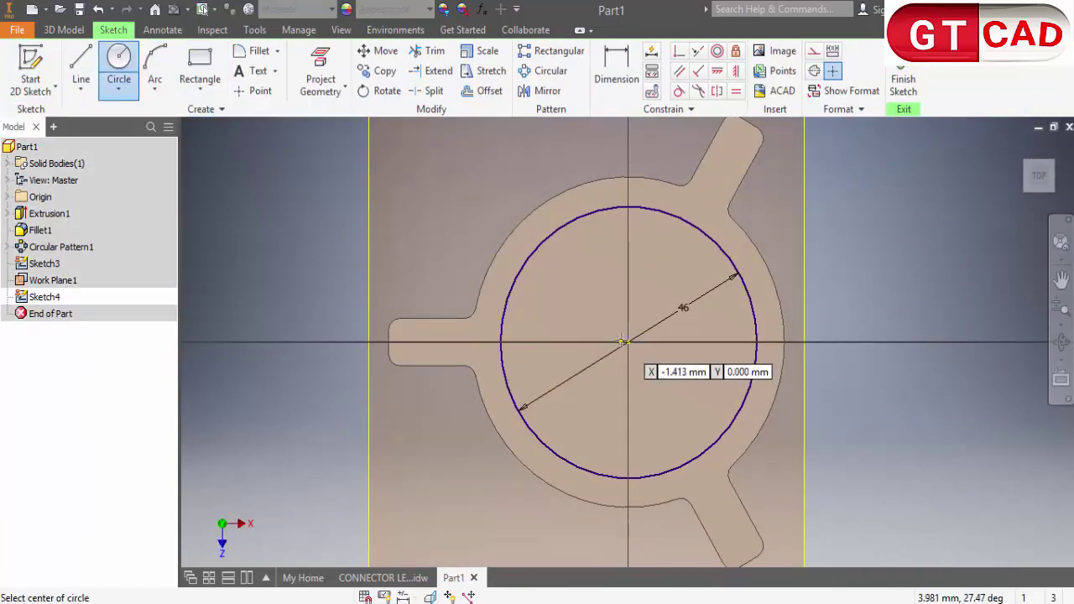
pyautogui.click(628, 342)
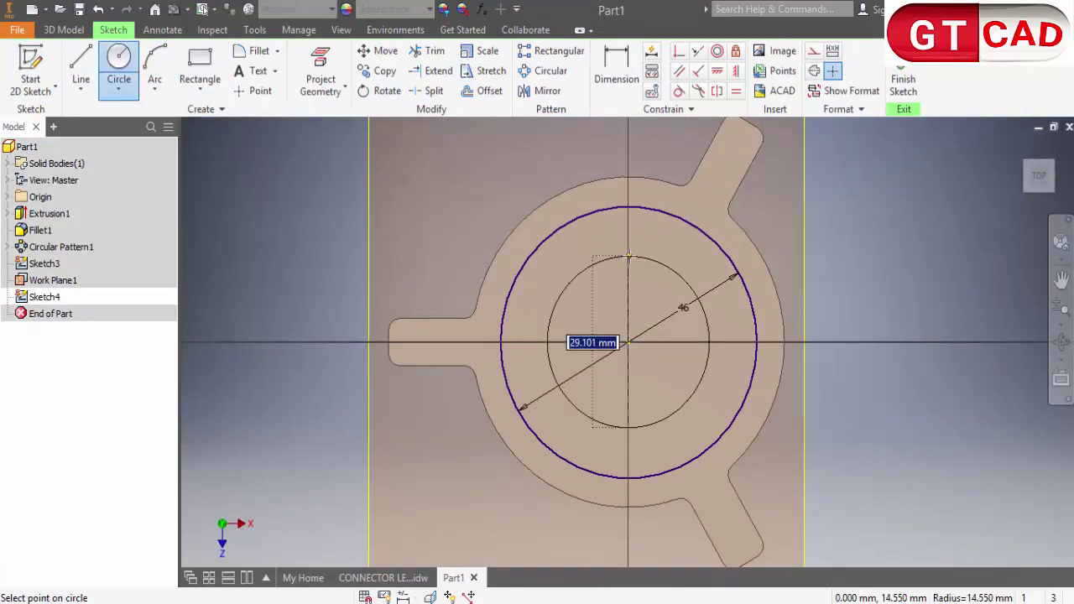
pyautogui.write('36')
pyautogui.press('Return')
pyautogui.press('Escape')
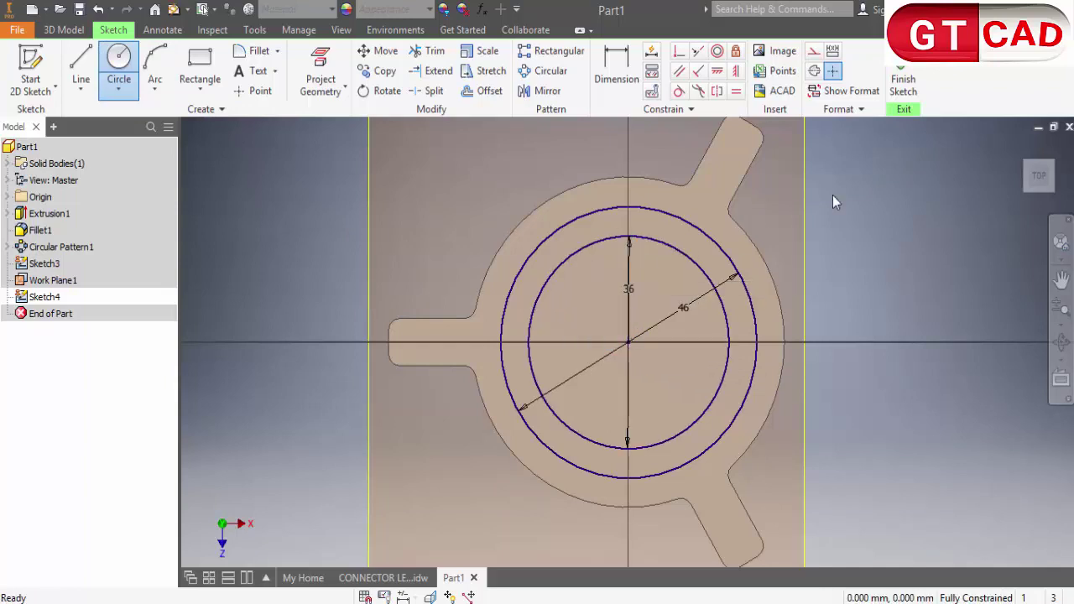
pyautogui.click(904, 80)
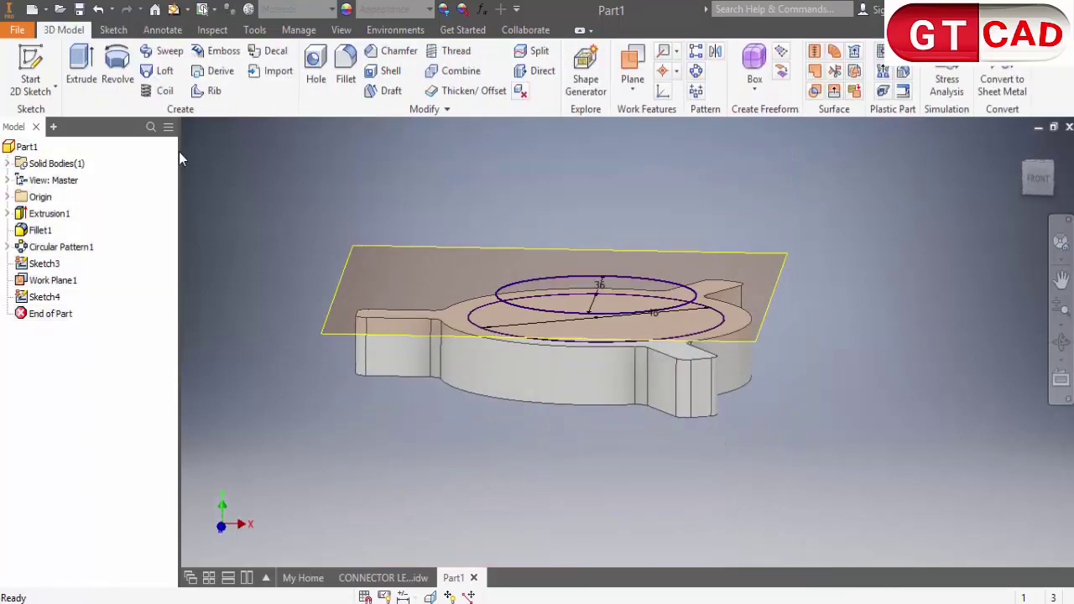
# - Loft from the 46 mm circle up to the 36 mm circle
pyautogui.click(159, 71)
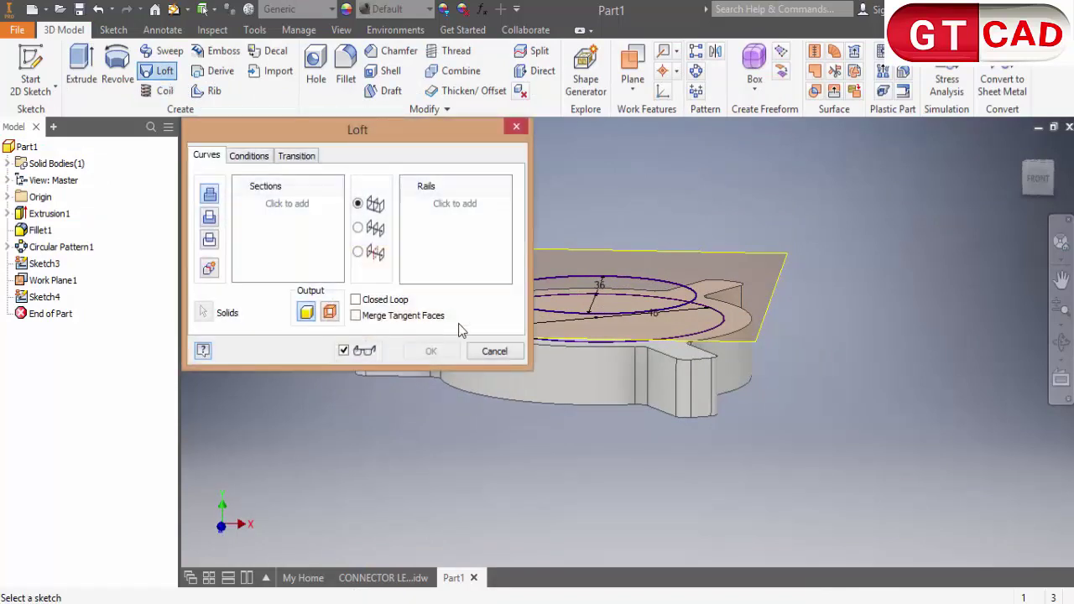
pyautogui.click(582, 341)
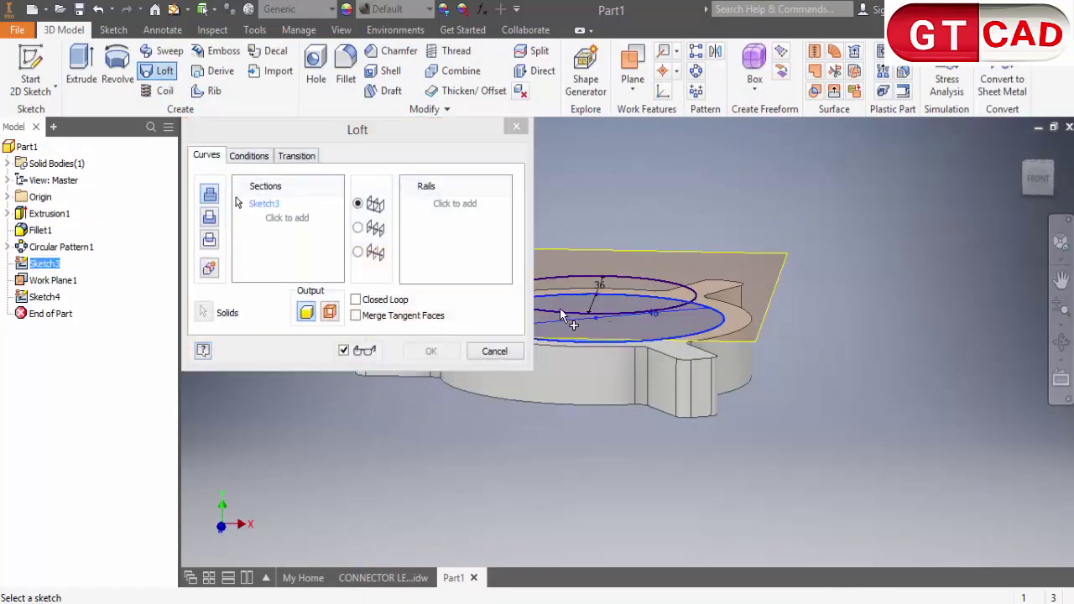
pyautogui.click(575, 305)
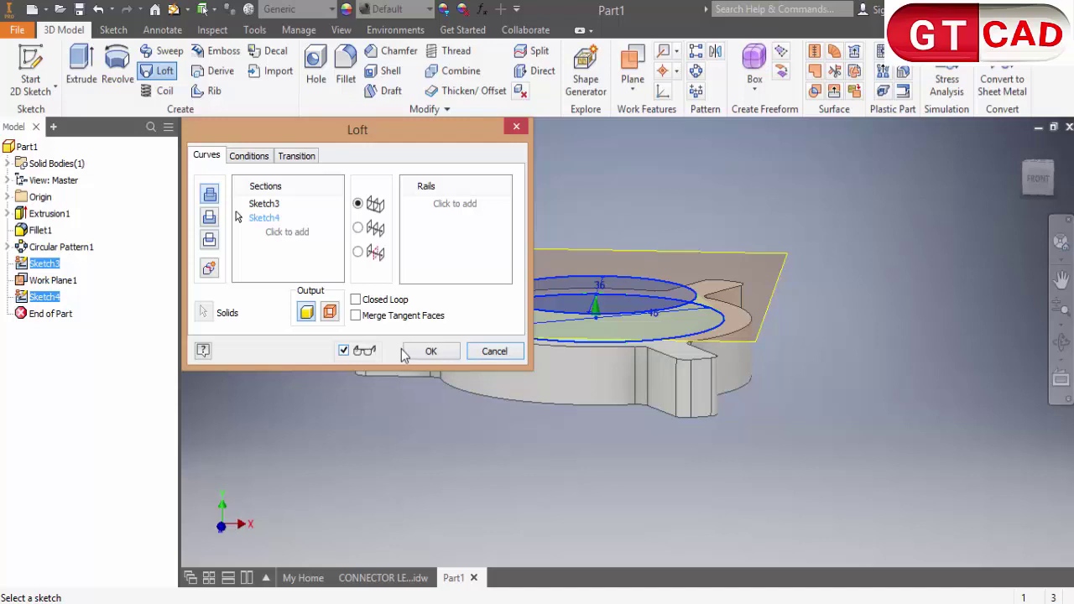
pyautogui.click(429, 352)
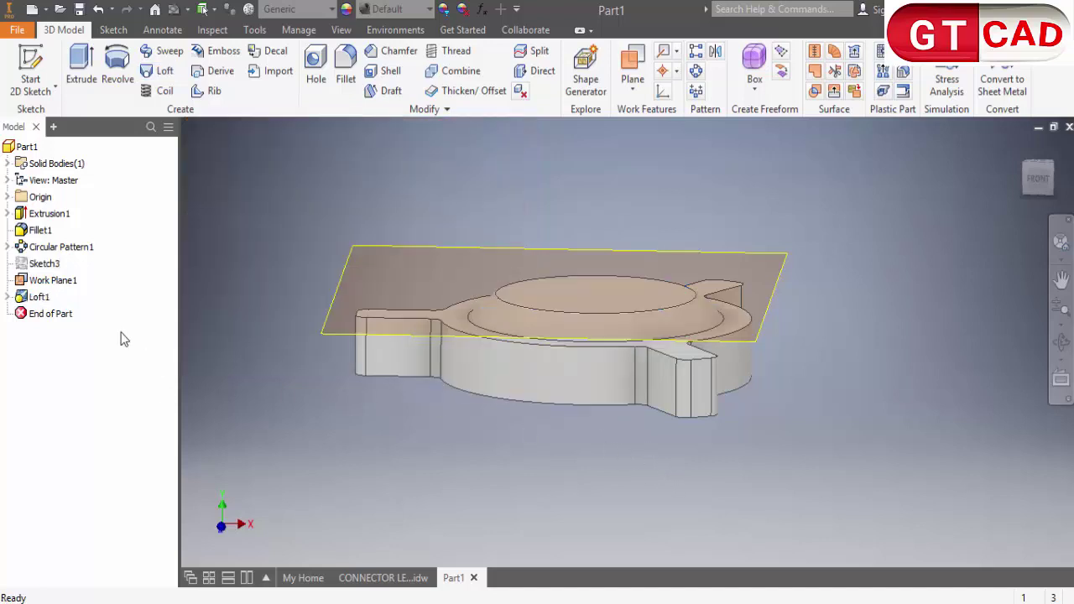
# - Hide Work Plane1 and orbit to an isometric view
pyautogui.rightClick(60, 280)
pyautogui.click(113, 384)
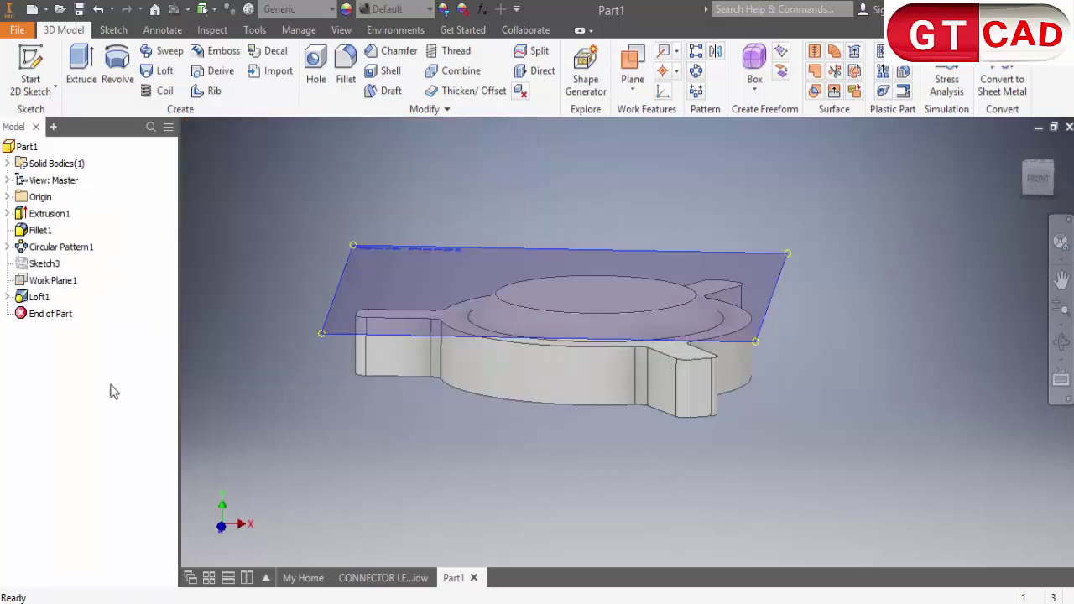
pyautogui.keyDown('shift'); pyautogui.moveTo(510, 480); pyautogui.dragTo(447, 473, button='middle'); pyautogui.keyUp('shift')
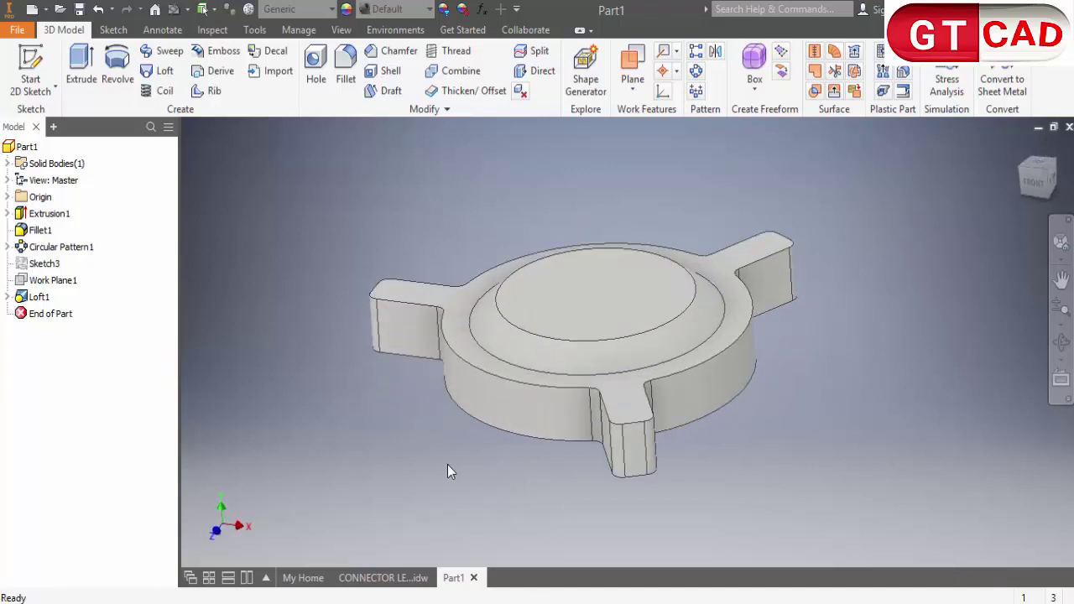
# - Fillet the outer edge chain and the dome's base edge at 0.5 mm
pyautogui.click(345, 73)
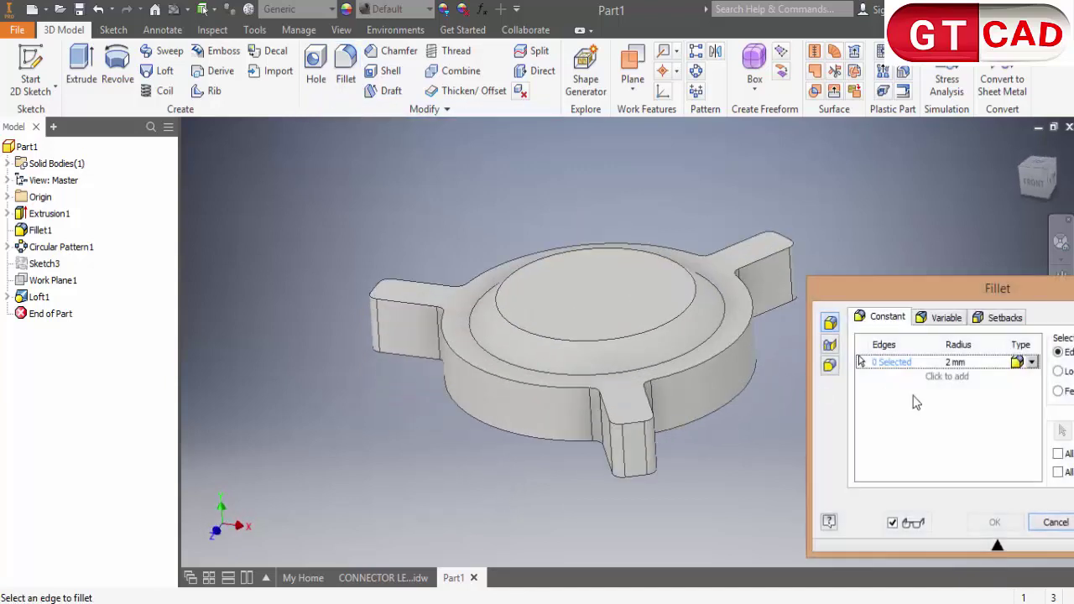
pyautogui.write('0.5')
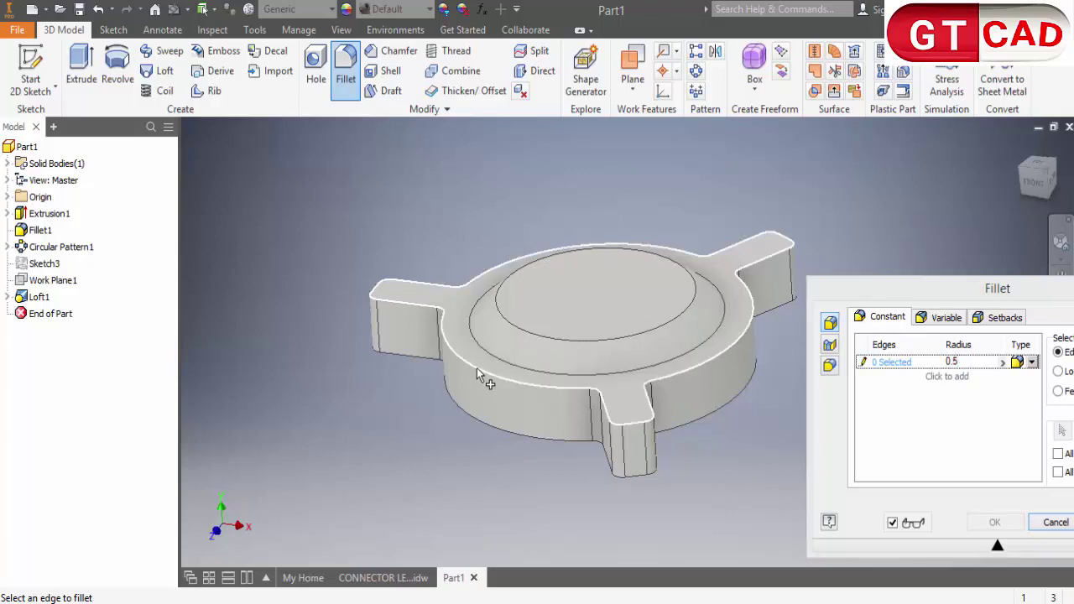
pyautogui.click(477, 367)
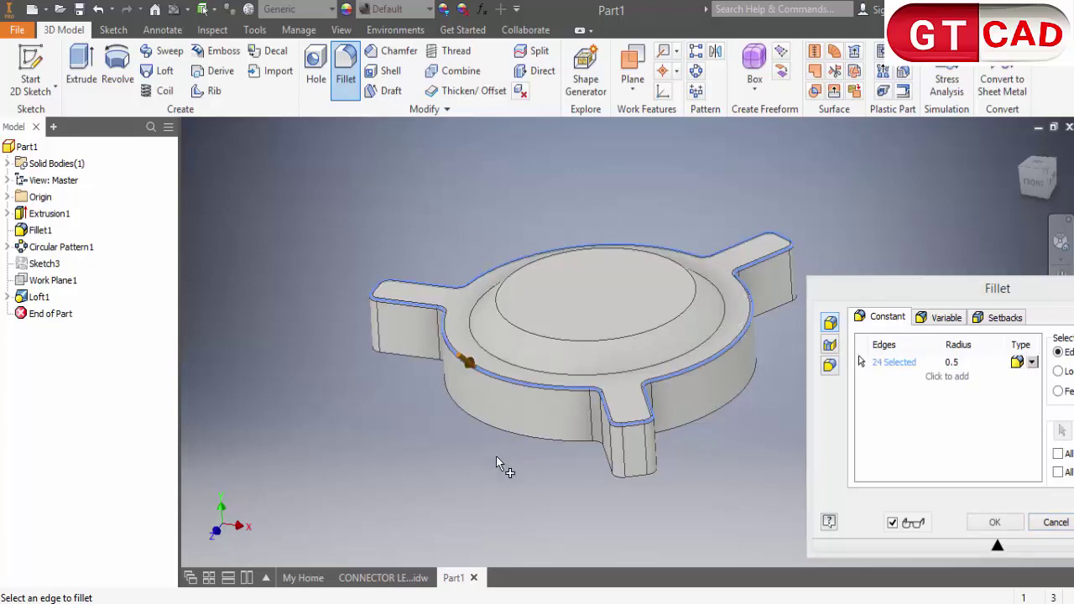
pyautogui.click(483, 361)
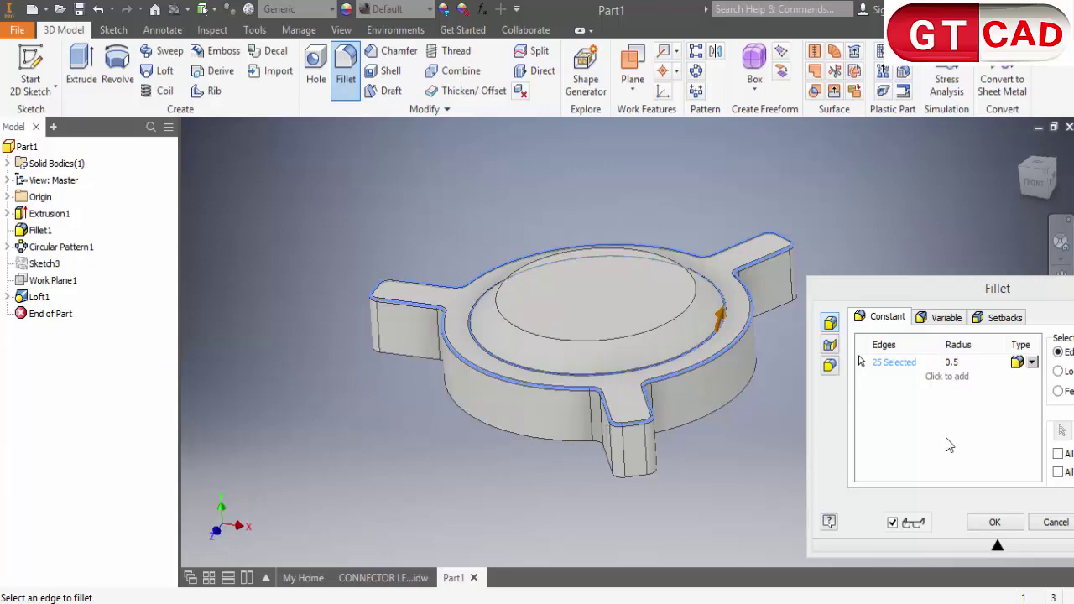
pyautogui.click(995, 522)
pyautogui.moveTo(779, 438)
pyautogui.keyDown('shift'); pyautogui.mouseDown(button='middle')
pyautogui.moveTo(755, 451)
pyautogui.moveTo(787, 598)
pyautogui.mouseUp(button='middle'); pyautogui.keyUp('shift')
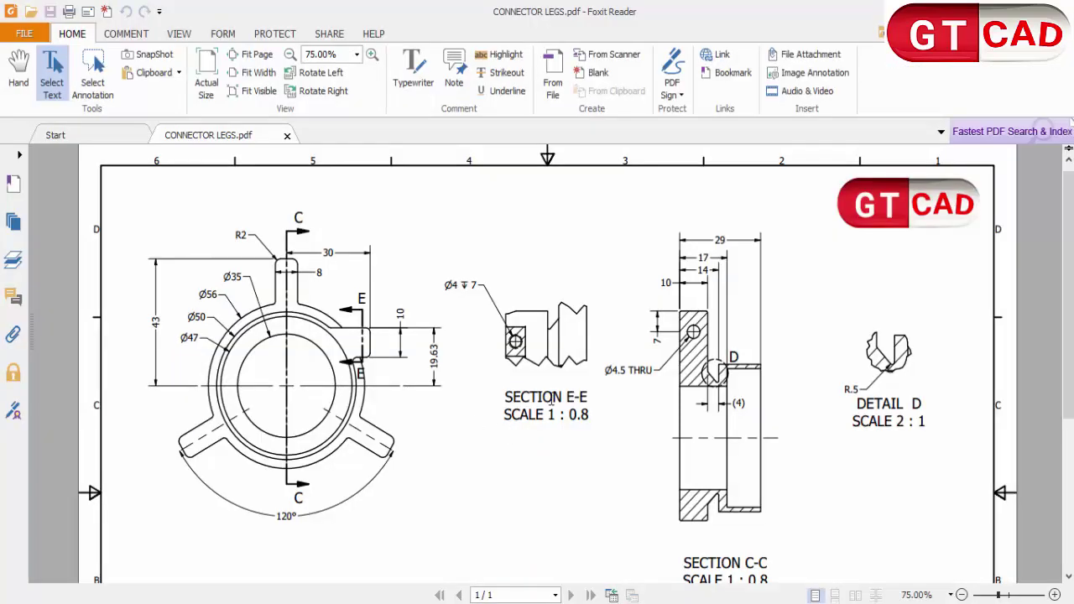
# - Zoom around the CONNECTOR LEGS PDF's section and detail views, then return to Inventor
pyautogui.keyDown('ctrl'); pyautogui.scroll(1, 720, 378); pyautogui.keyUp('ctrl')
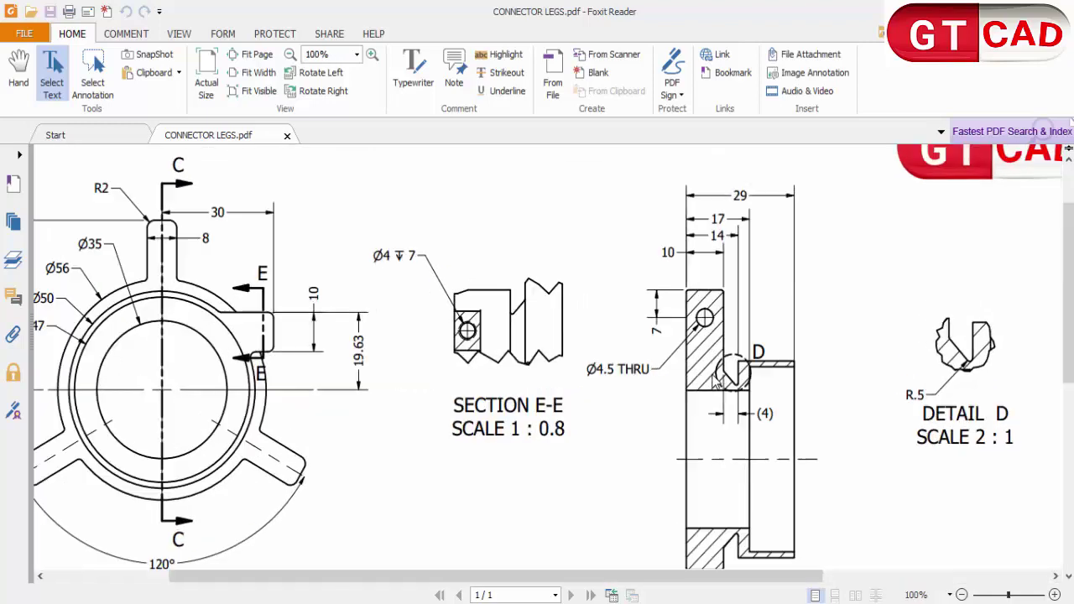
pyautogui.keyDown('ctrl'); pyautogui.scroll(3, 719, 377); pyautogui.keyUp('ctrl')
pyautogui.keyDown('ctrl'); pyautogui.scroll(-3, 709, 400); pyautogui.keyUp('ctrl')
pyautogui.keyDown('ctrl'); pyautogui.scroll(-1, 709, 400); pyautogui.keyUp('ctrl')
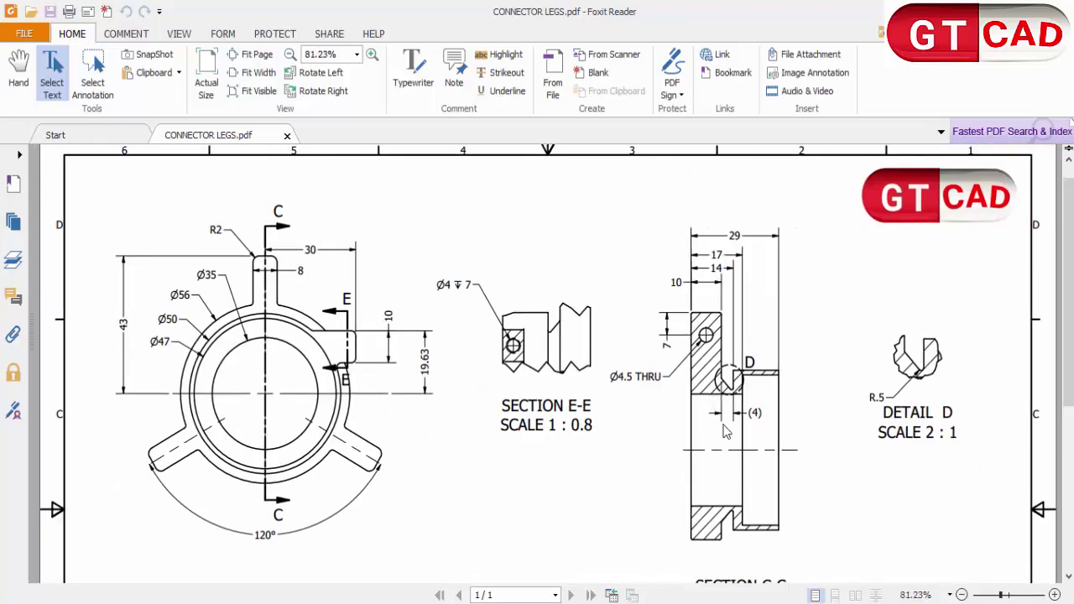
pyautogui.keyDown('ctrl'); pyautogui.scroll(1, 893, 415); pyautogui.keyUp('ctrl')
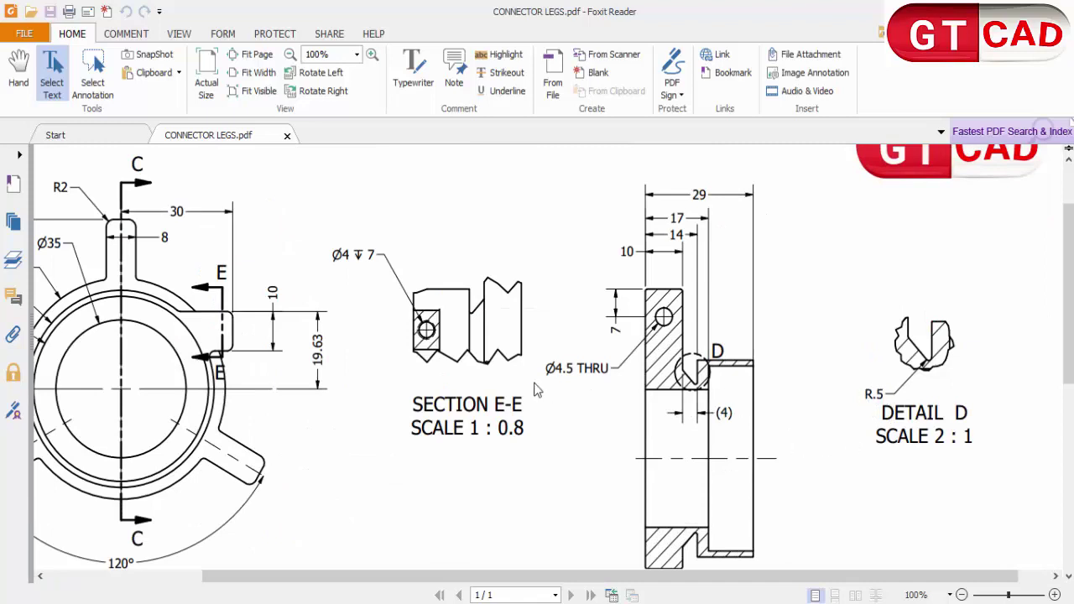
pyautogui.keyDown('ctrl'); pyautogui.scroll(-1, 537, 390); pyautogui.keyUp('ctrl')
pyautogui.keyDown('ctrl'); pyautogui.scroll(-1, 537, 390); pyautogui.keyUp('ctrl')
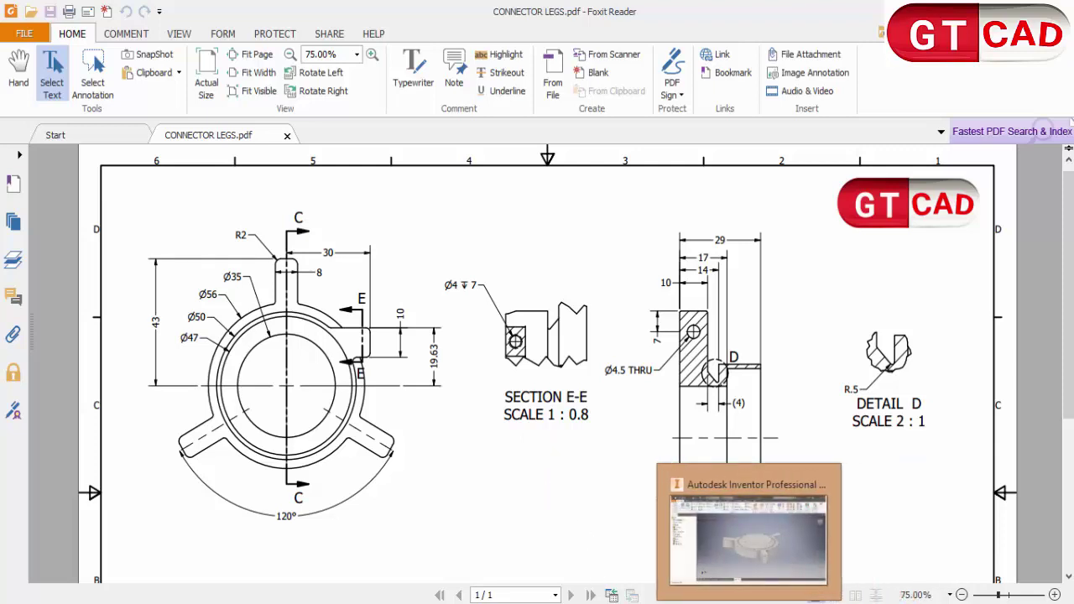
pyautogui.click(755, 504)
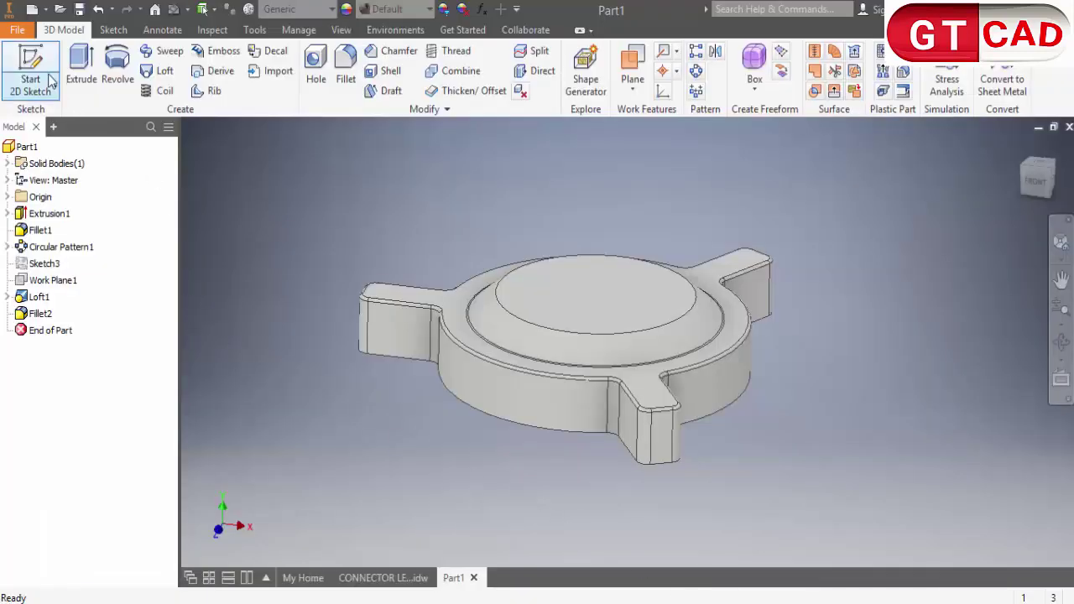
# - Sketch a 50 mm circle at the origin on the part's top face
pyautogui.click(52, 78)
pyautogui.click(604, 302)
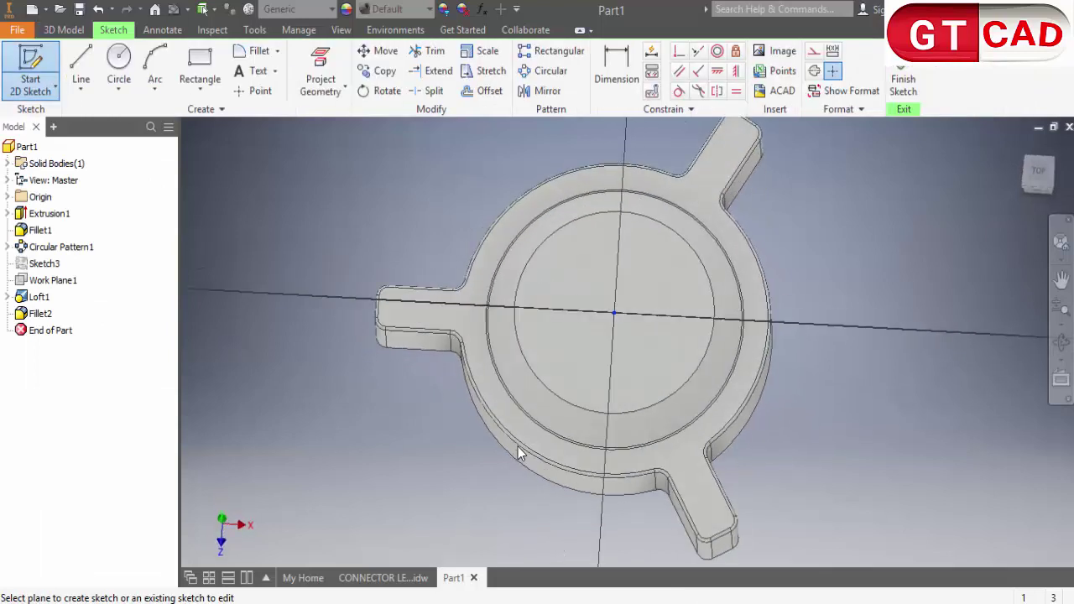
pyautogui.click(119, 63)
pyautogui.click(628, 341)
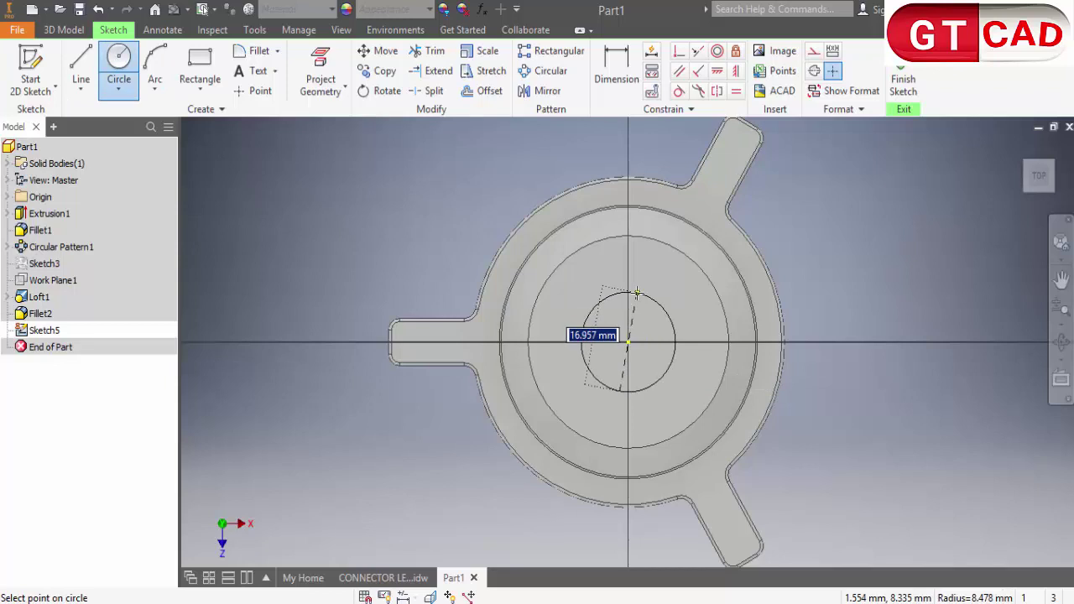
pyautogui.write('50')
pyautogui.press('Return')
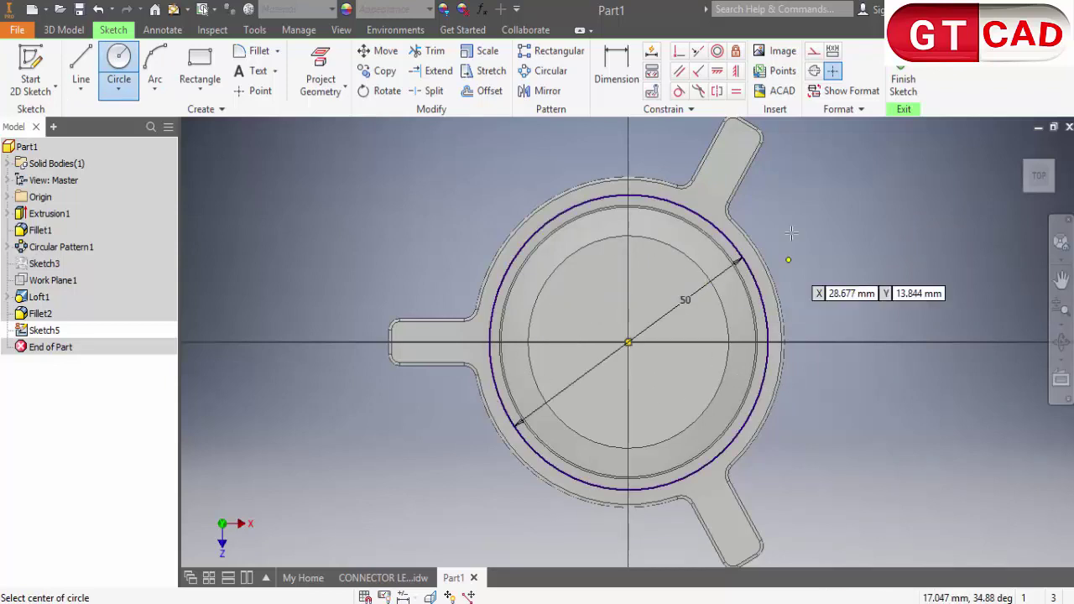
pyautogui.click(902, 84)
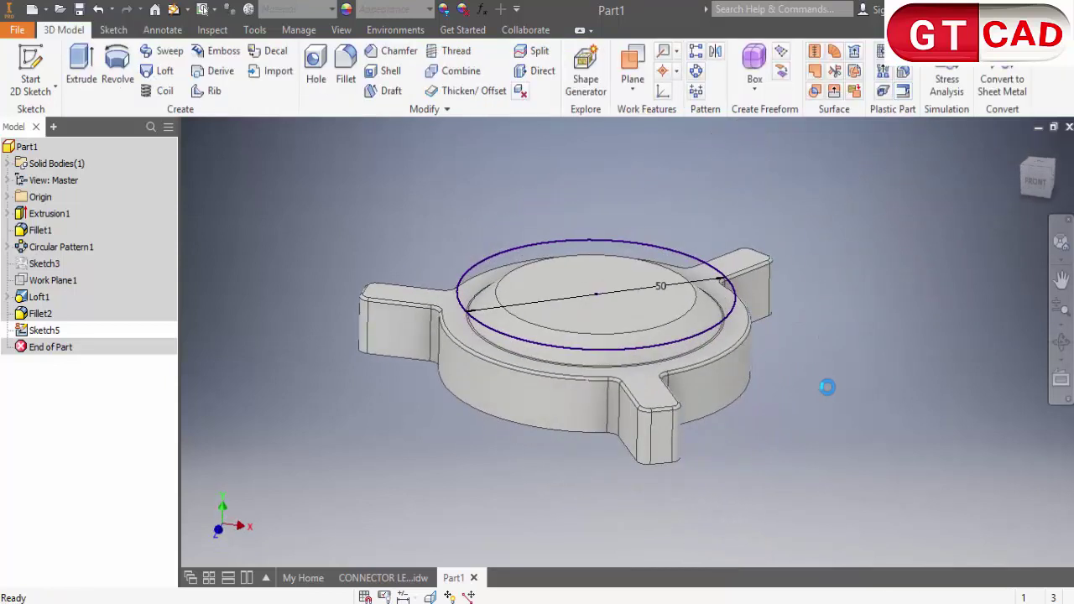
# - Extrude the 50 mm circle 8 mm
pyautogui.click(81, 69)
pyautogui.write('8')
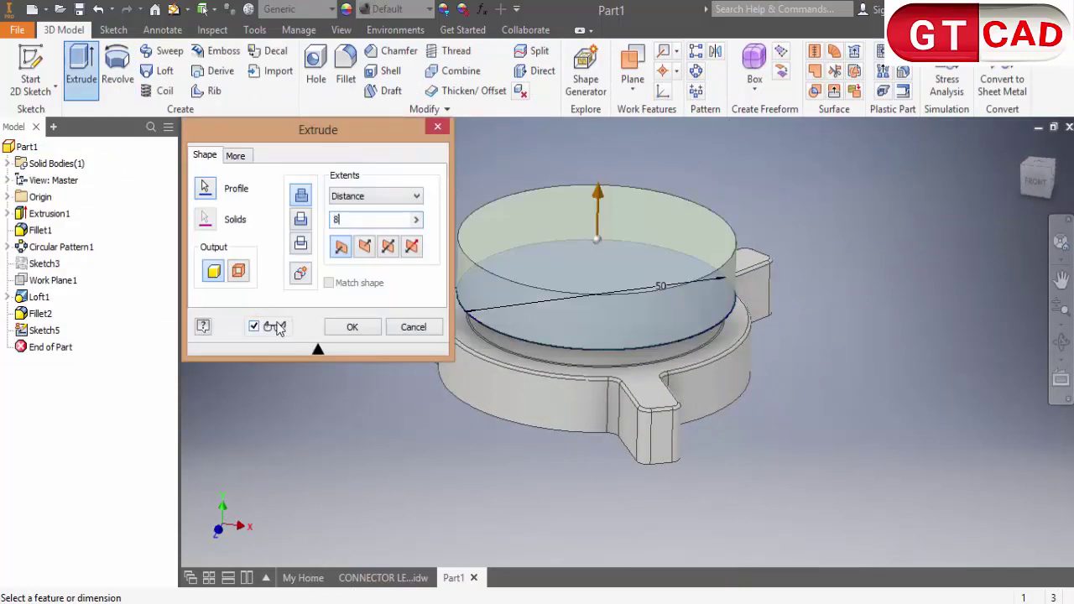
pyautogui.press('Return')
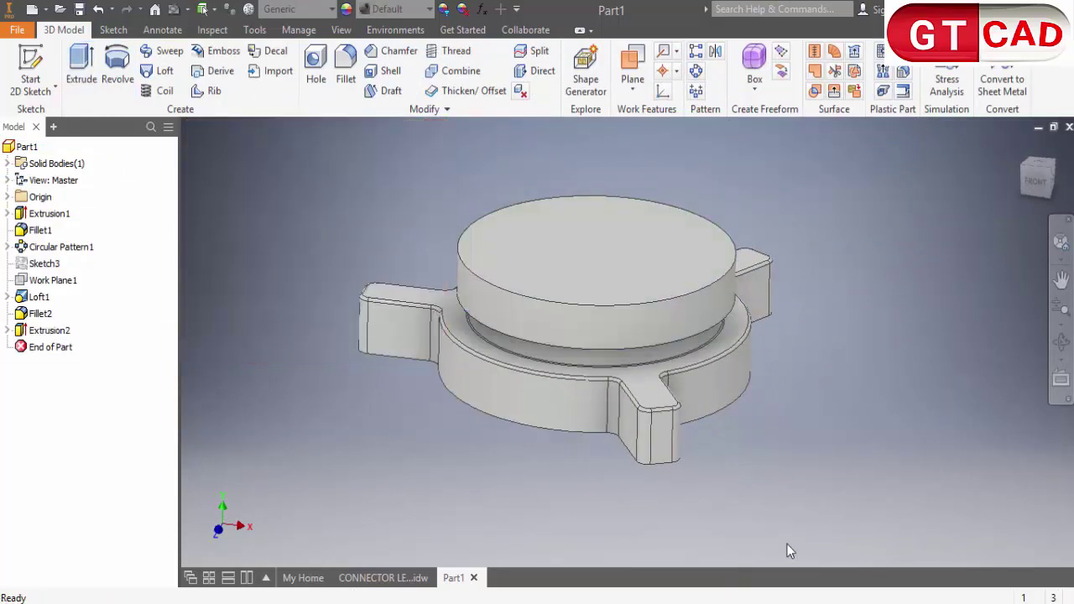
pyautogui.click(799, 597)
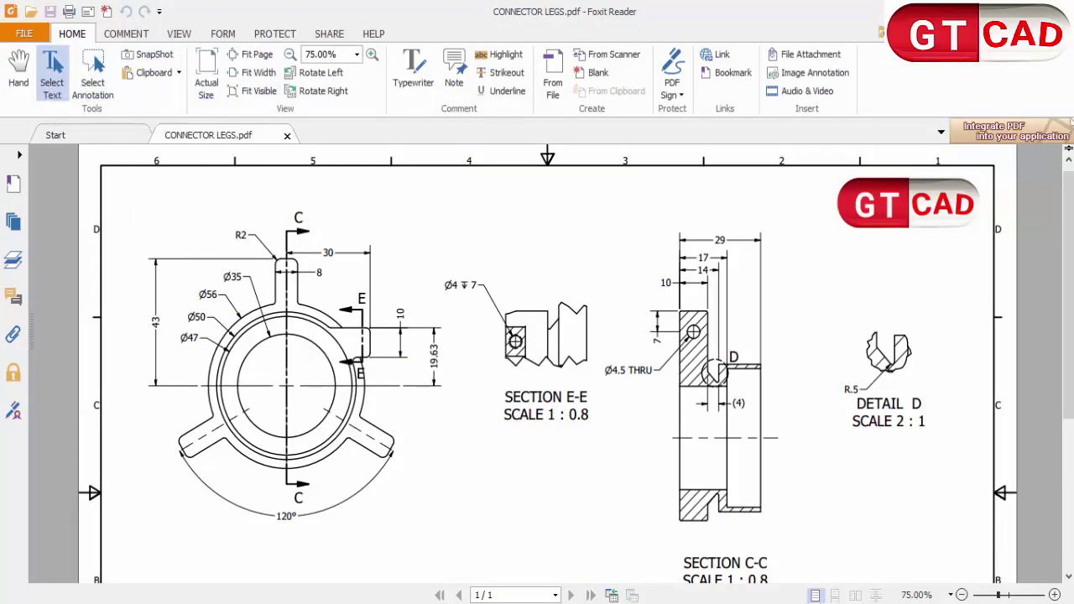
pyautogui.hotkey('alt', 'Tab')
pyautogui.click(398, 577)
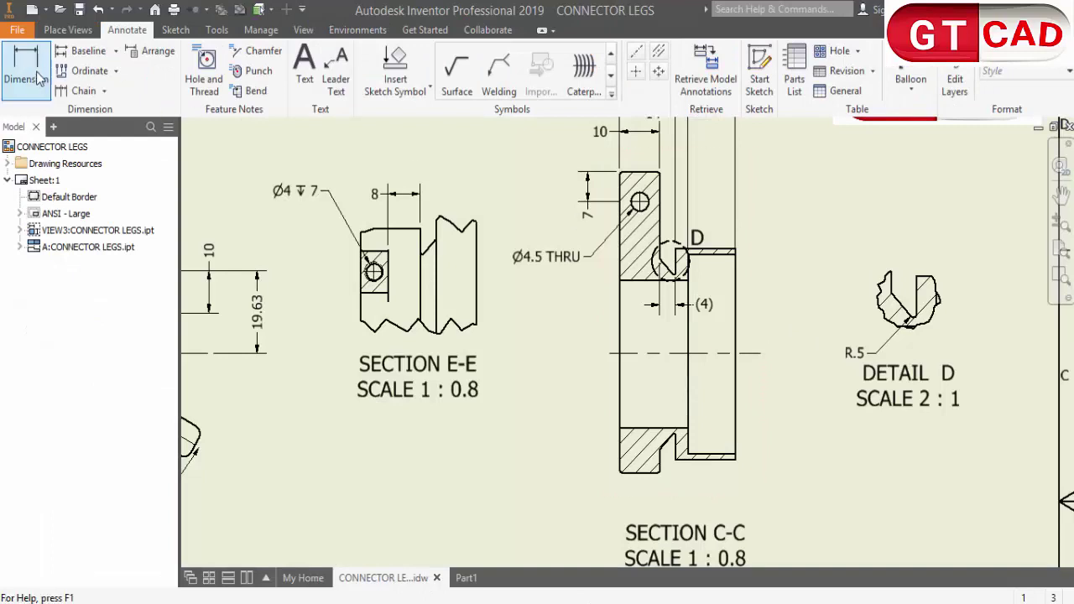
pyautogui.click(38, 78)
pyautogui.click(705, 250)
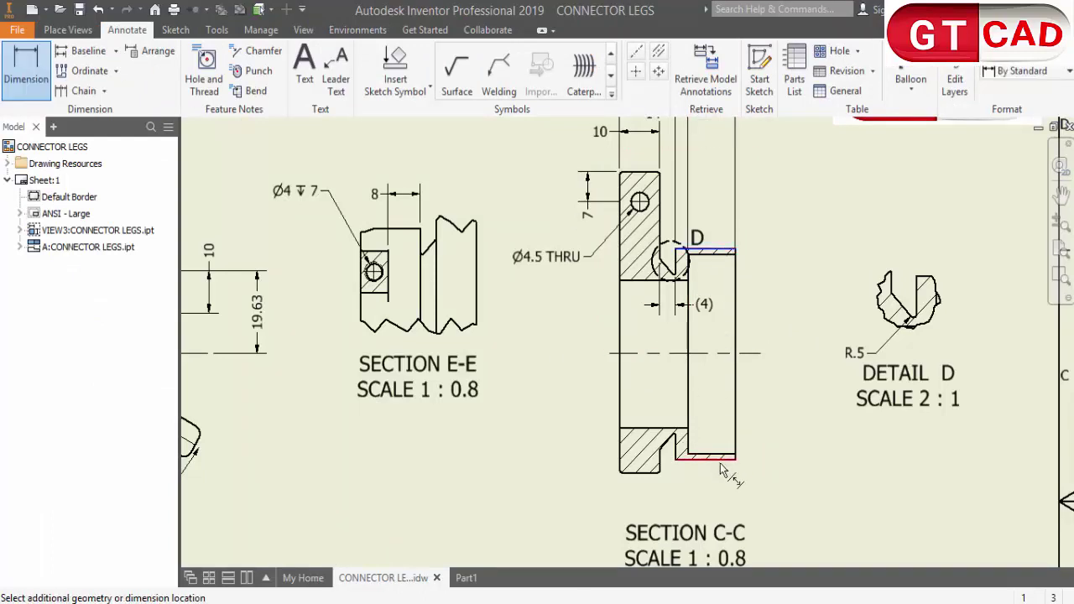
pyautogui.click(720, 467)
pyautogui.click(775, 483)
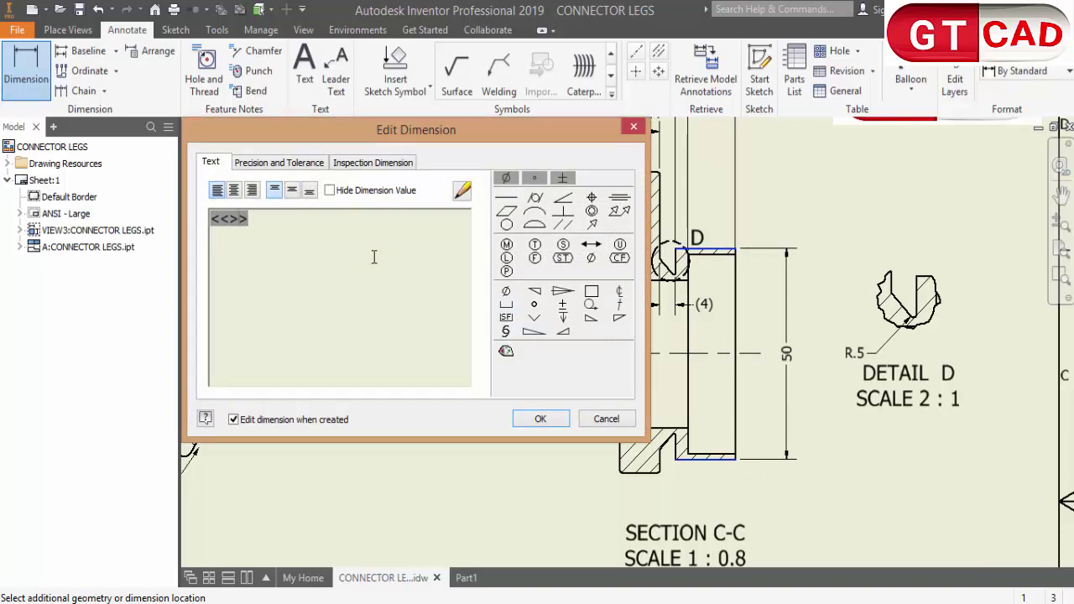
pyautogui.click(506, 178)
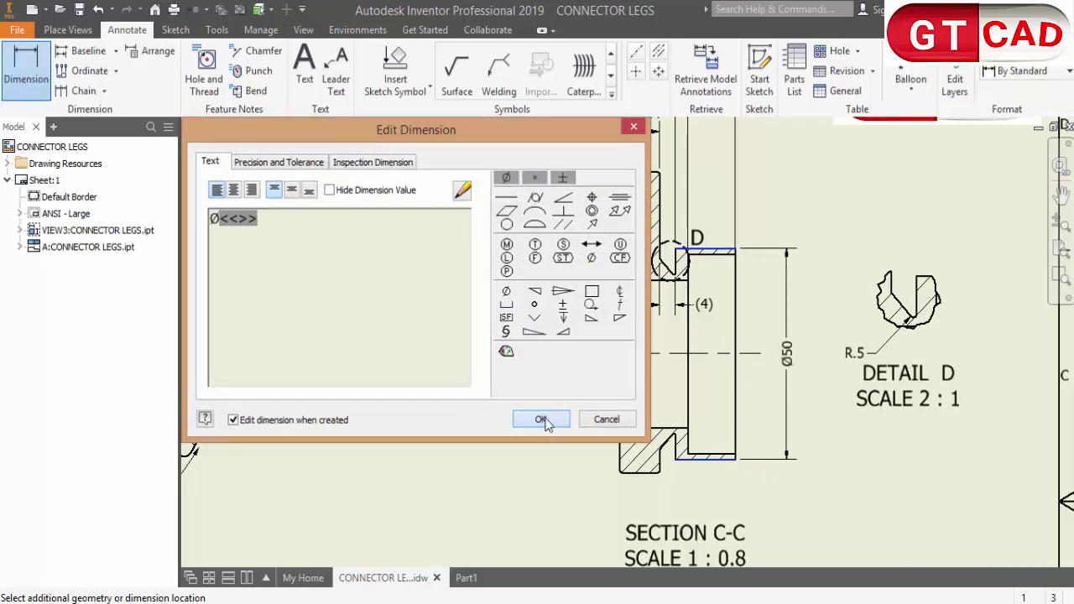
pyautogui.click(541, 419)
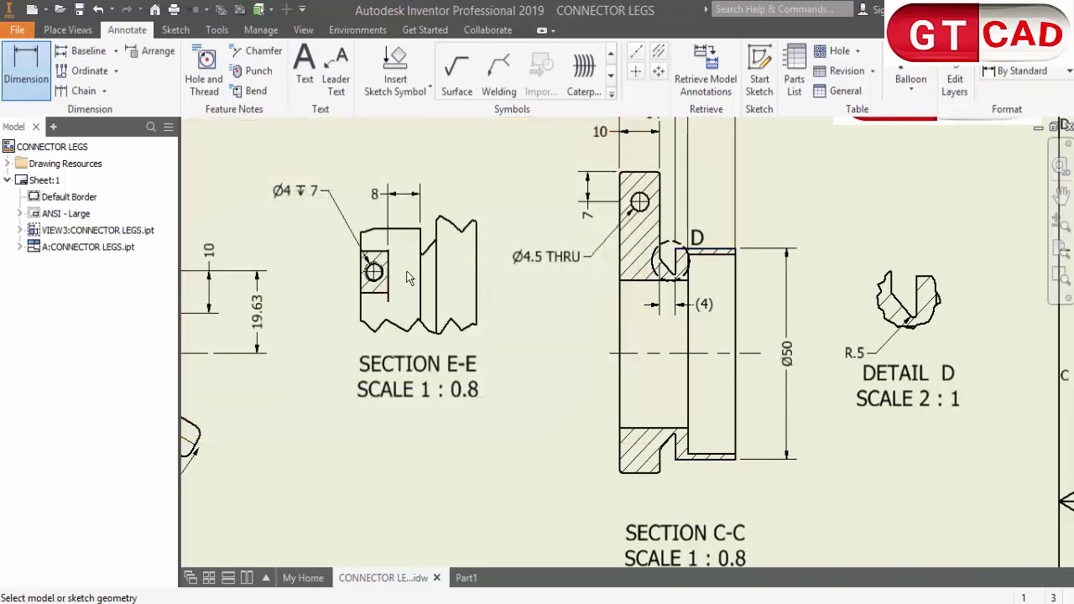
pyautogui.scroll(-3, 449, 269)
pyautogui.scroll(-2, 449, 270)
pyautogui.moveTo(407, 341); pyautogui.dragTo(474, 337, button='middle')
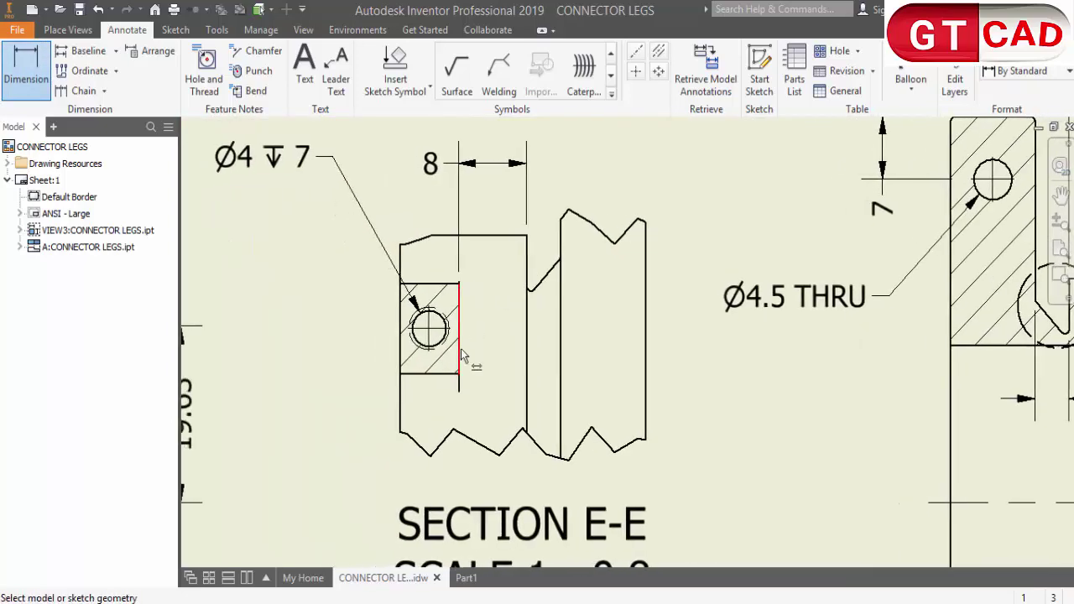
pyautogui.scroll(5, 459, 335)
pyautogui.scroll(-5, 370, 359)
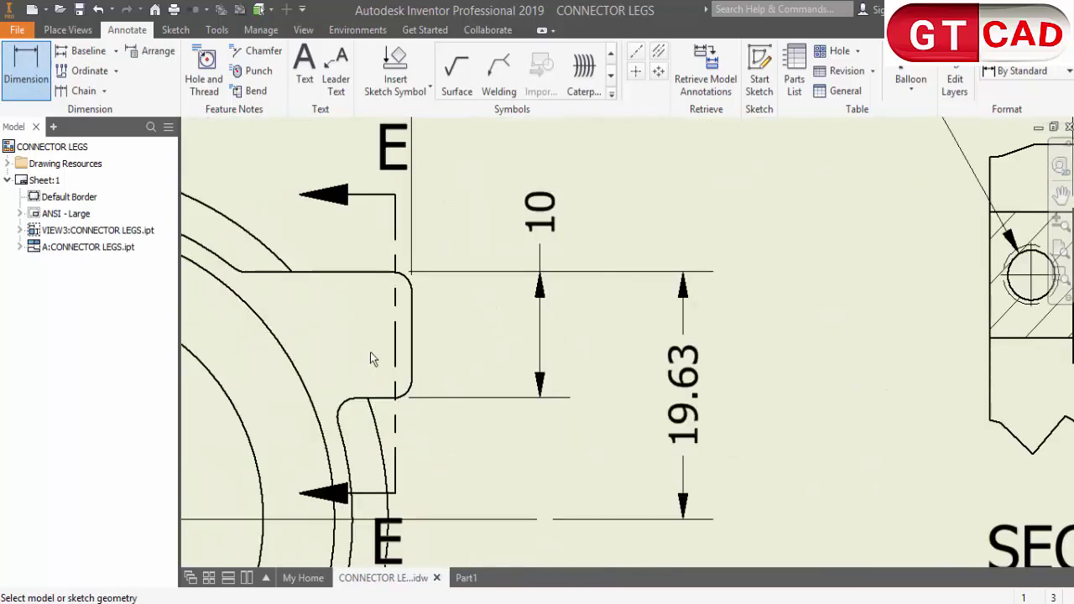
pyautogui.scroll(3, 379, 336)
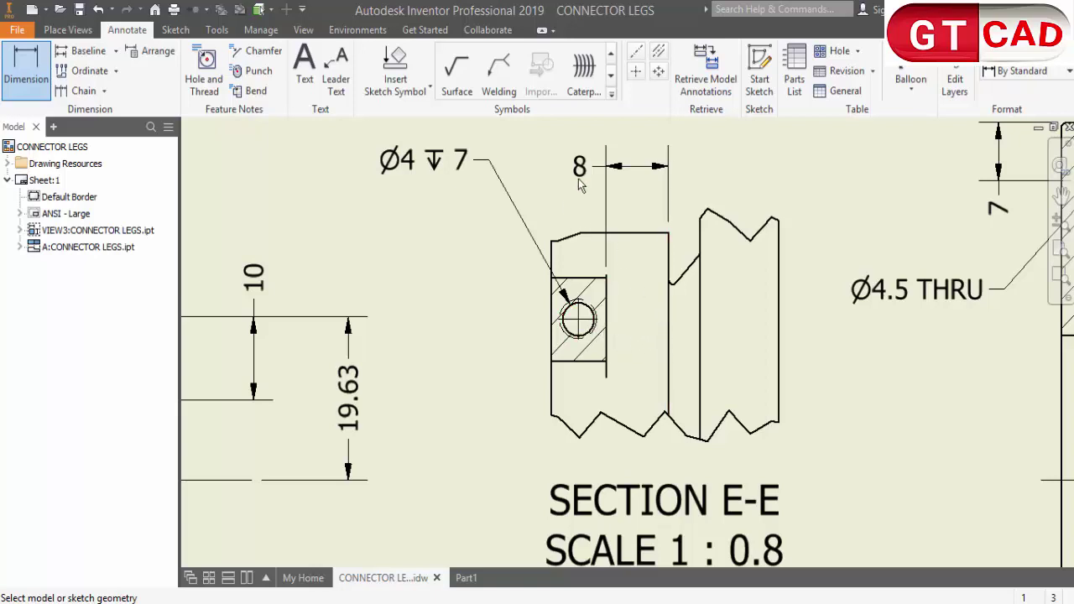
pyautogui.scroll(-5, 579, 184)
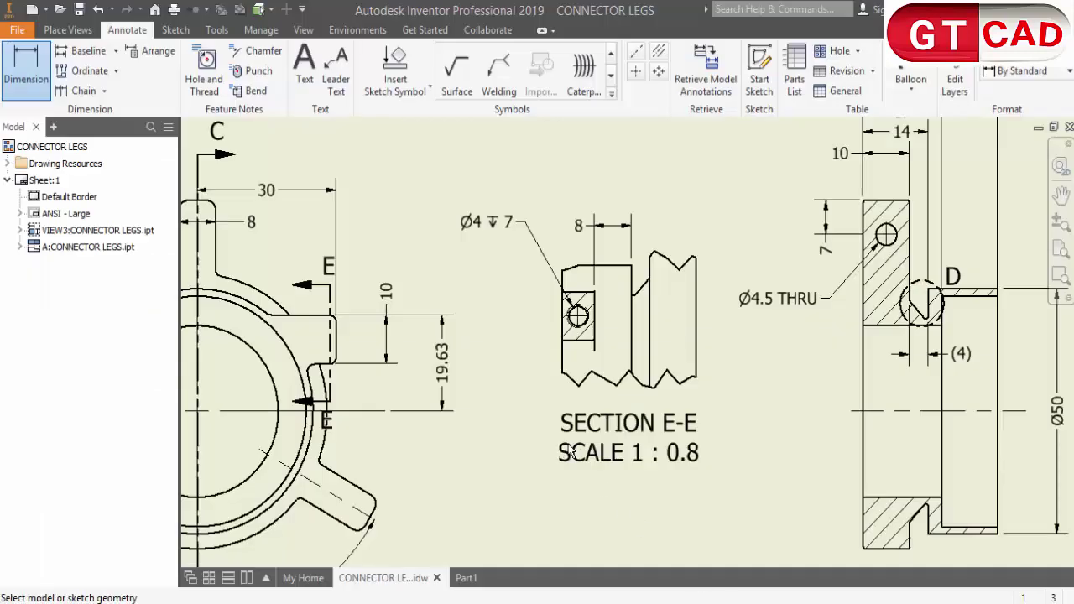
pyautogui.scroll(-3, 461, 527)
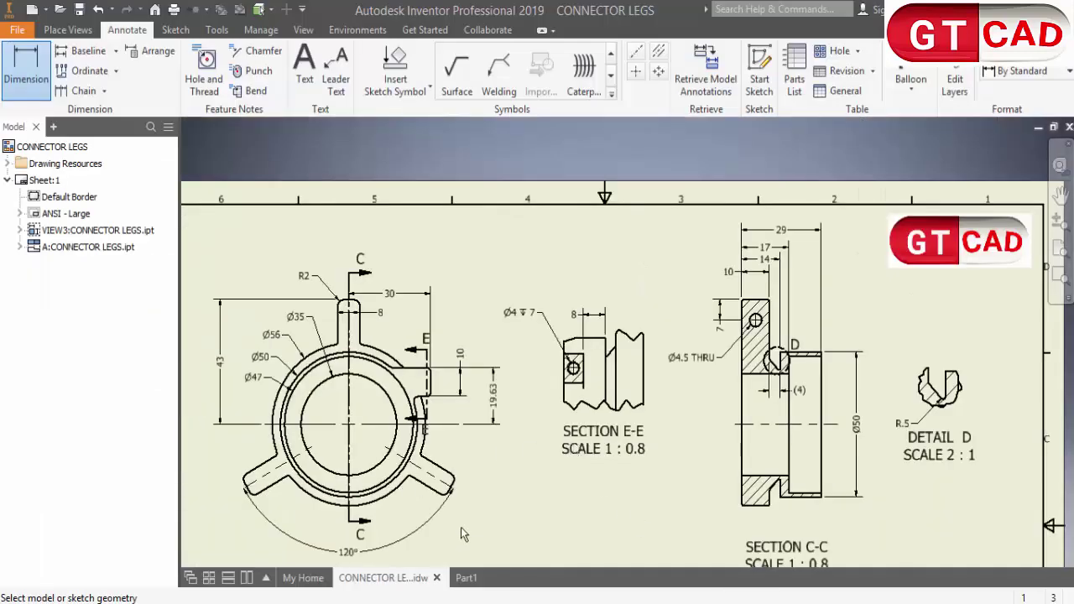
# - Start Sketch6 on Part1's top face, rotate it a quarter turn, and return to CONNECTOR LEGS.idw
pyautogui.click(465, 578)
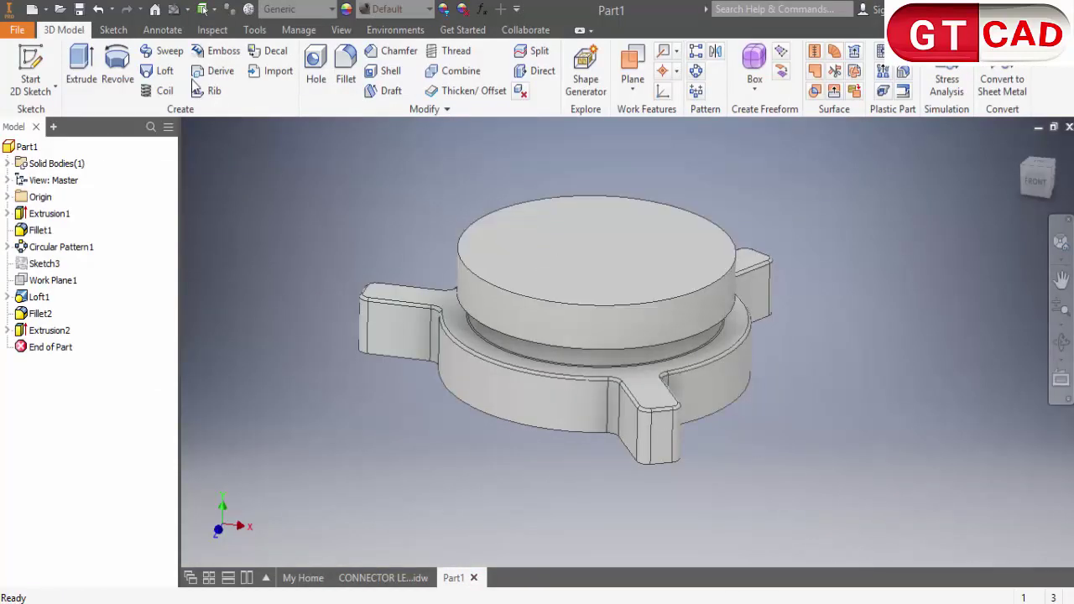
pyautogui.click(30, 74)
pyautogui.click(678, 256)
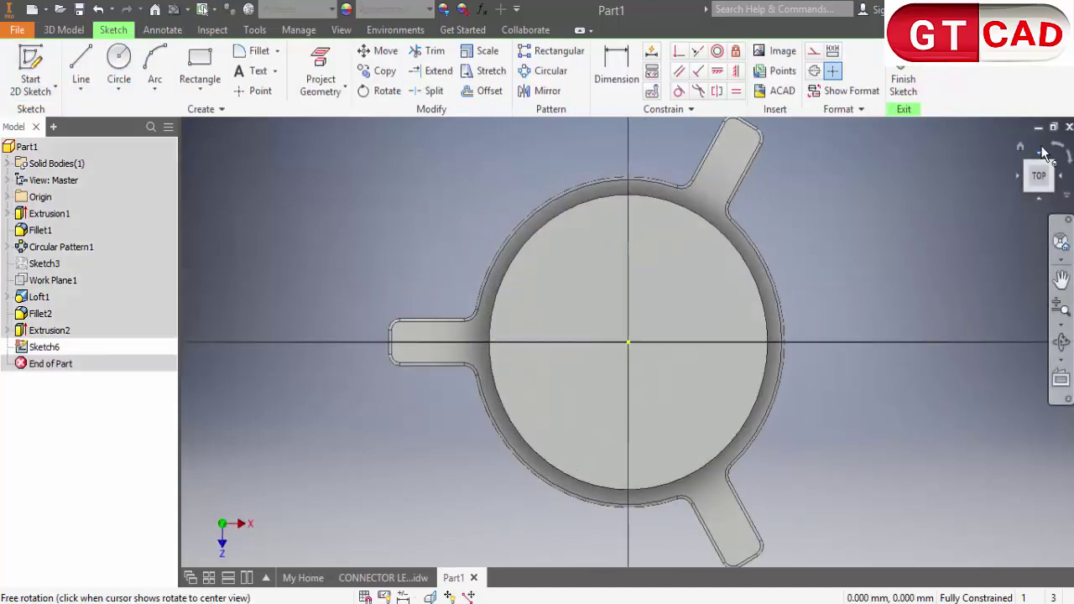
pyautogui.click(1048, 149)
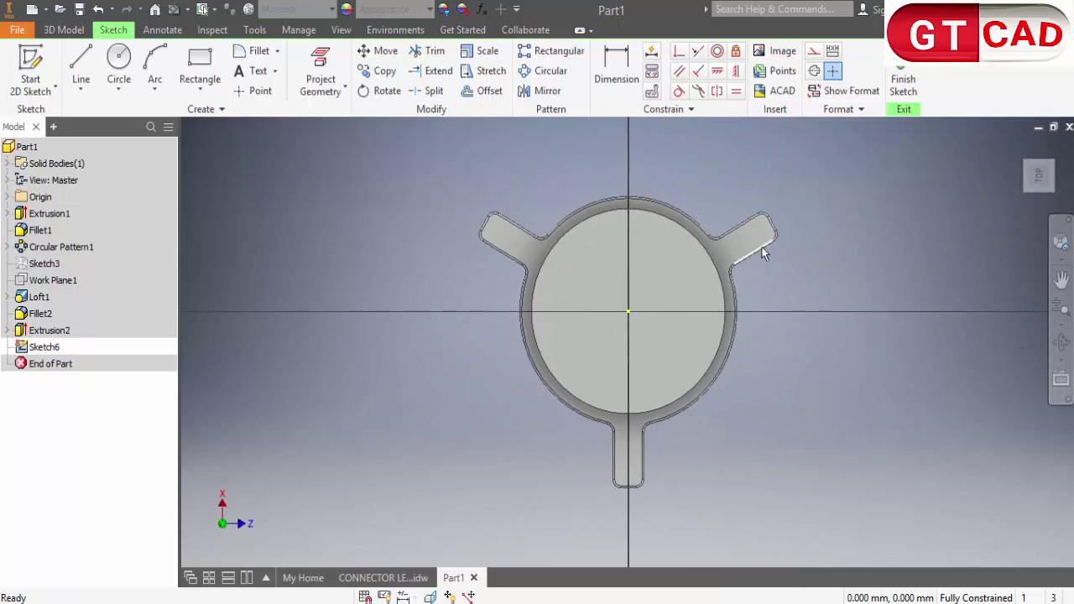
pyautogui.click(382, 577)
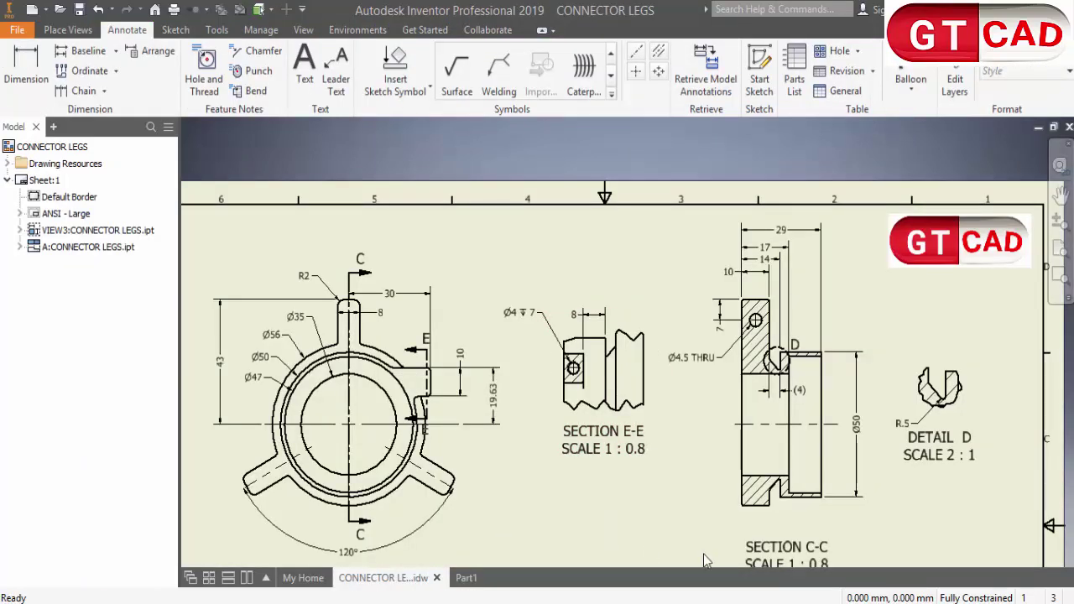
# - Reorient Sketch6 to match the drawing, then inspect the 10 dimension on the front view
pyautogui.click(465, 577)
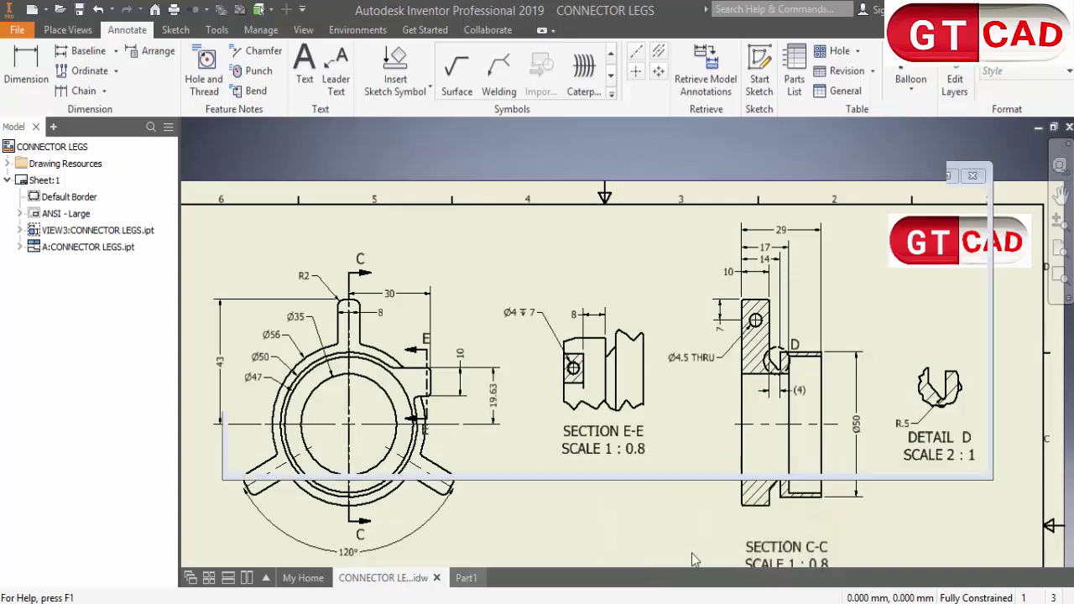
pyautogui.click(1055, 146)
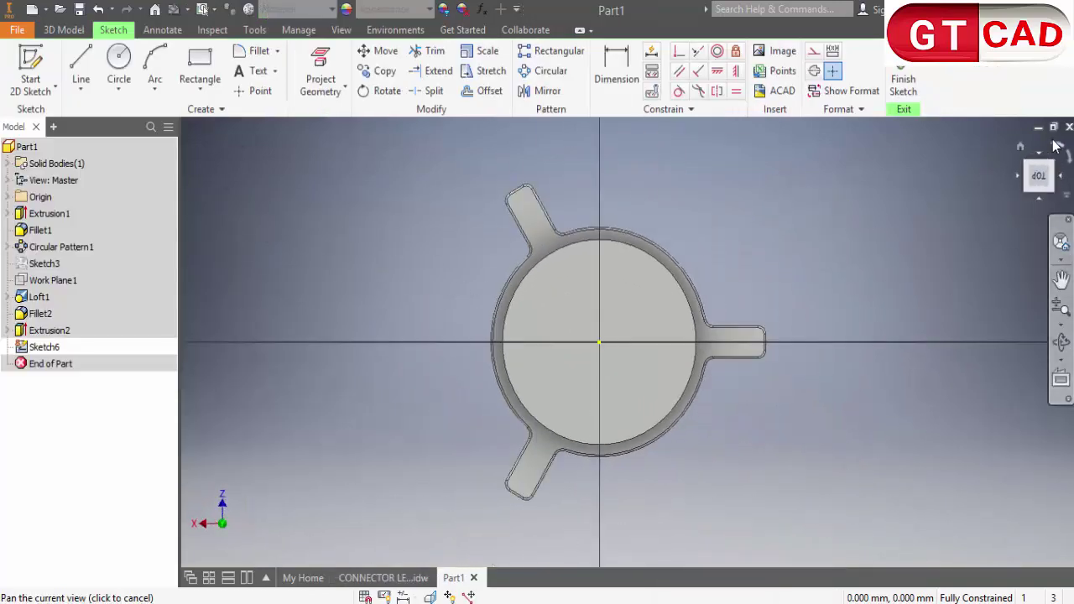
pyautogui.scroll(-3, 618, 323)
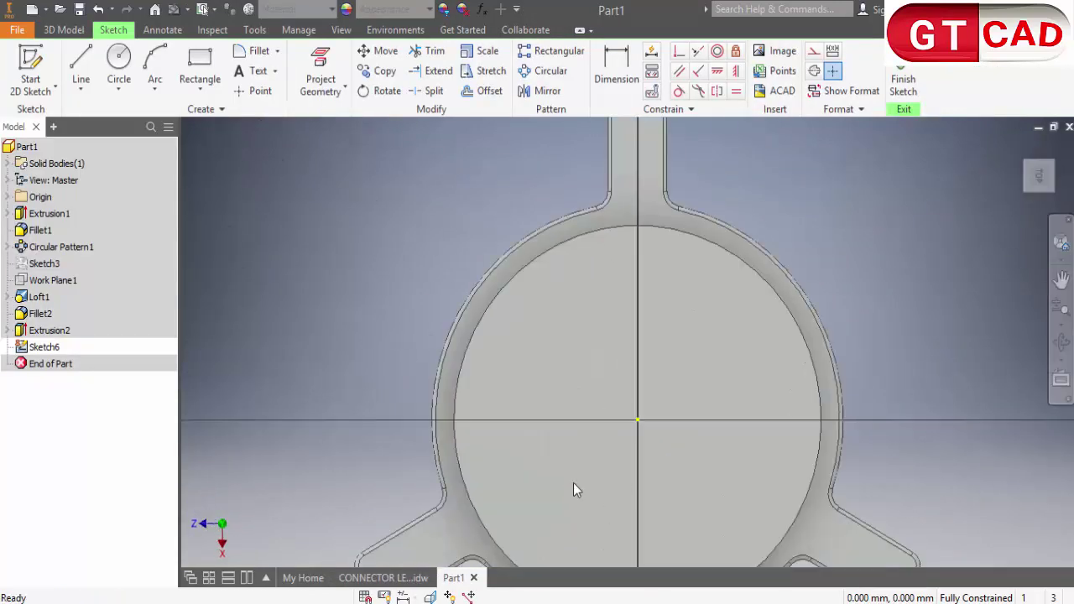
pyautogui.click(383, 577)
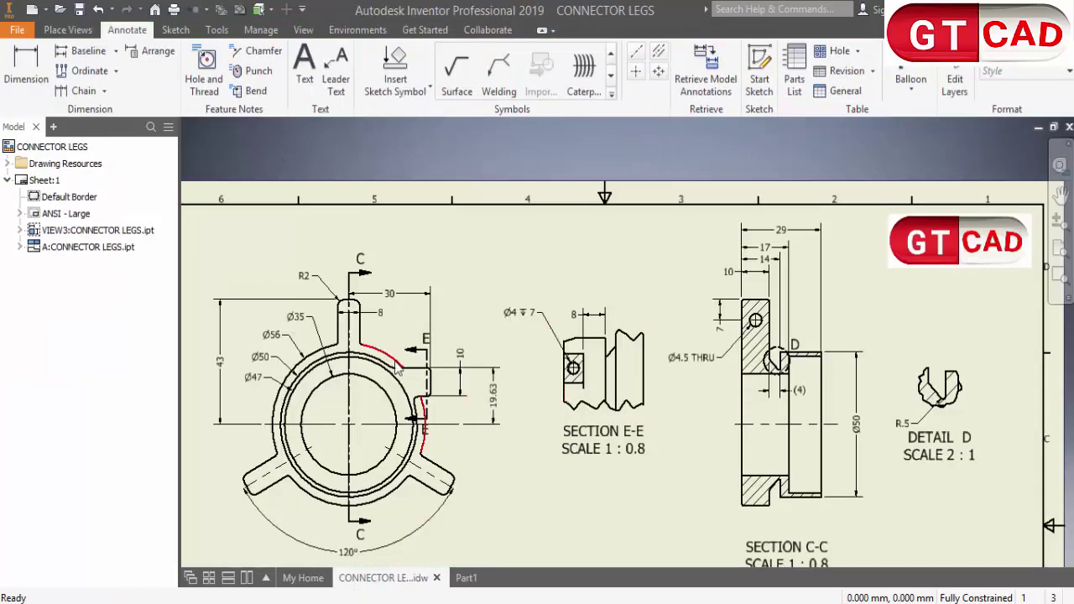
pyautogui.scroll(4, 678, 407)
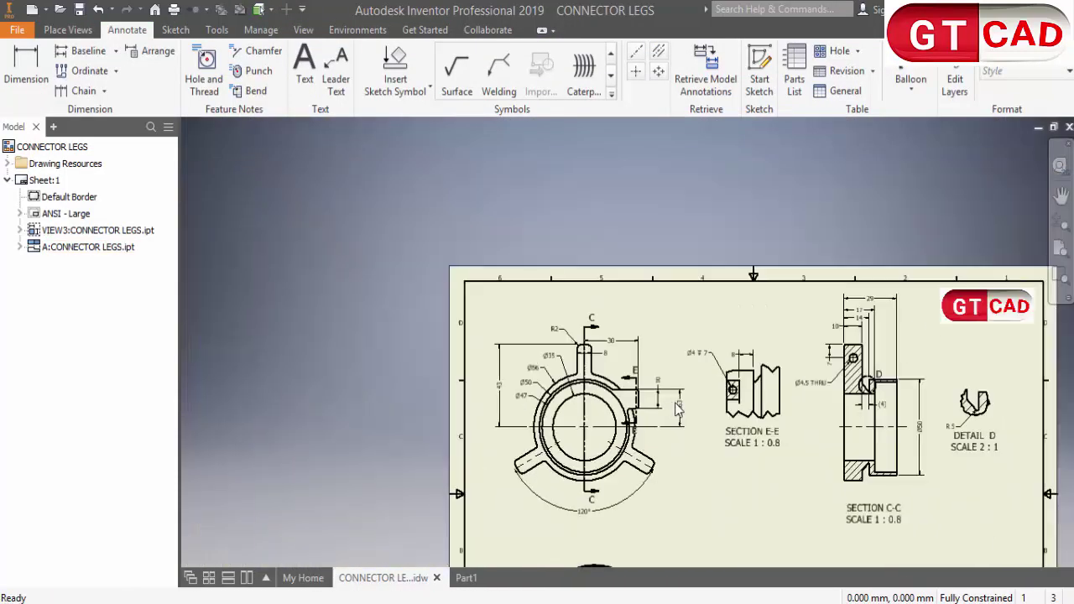
pyautogui.scroll(-4, 678, 407)
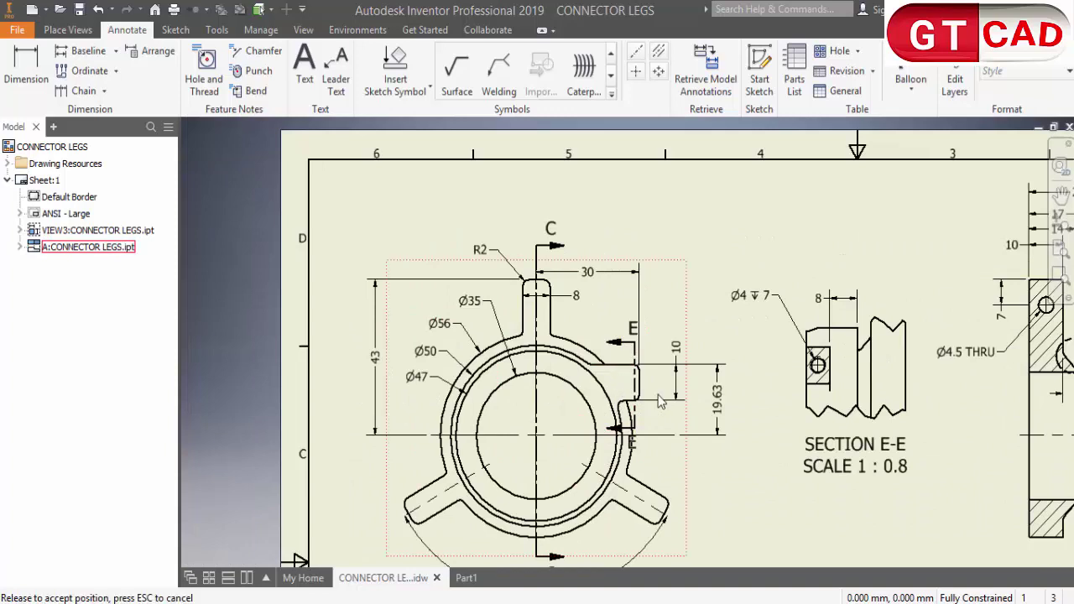
pyautogui.click(678, 367)
pyautogui.press('Escape')
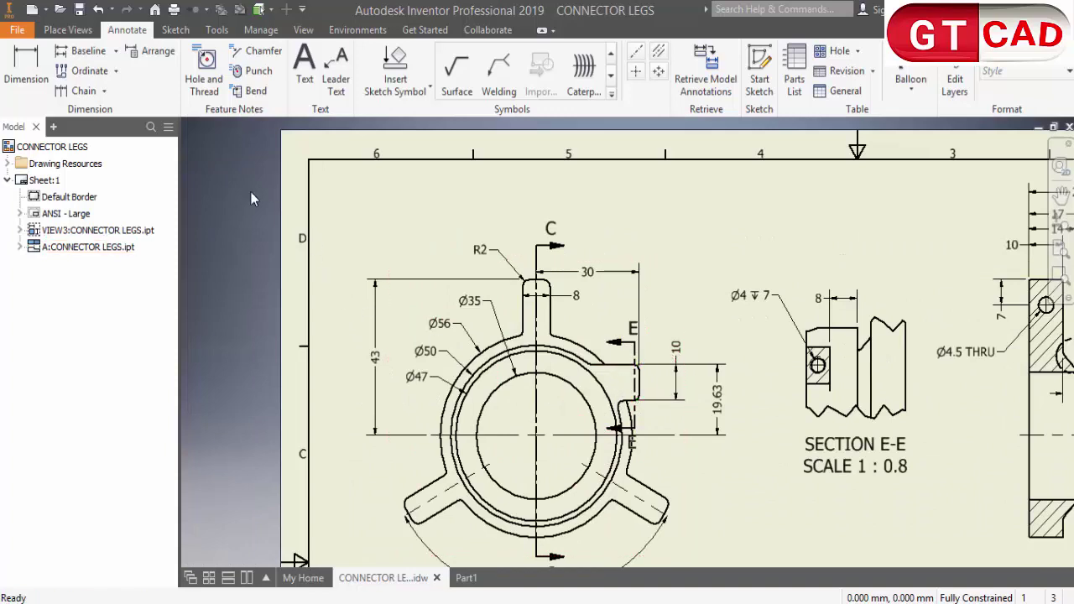
# - Add a 30 dimension below the front view of the drawing
pyautogui.click(44, 70)
pyautogui.scroll(-5, 661, 388)
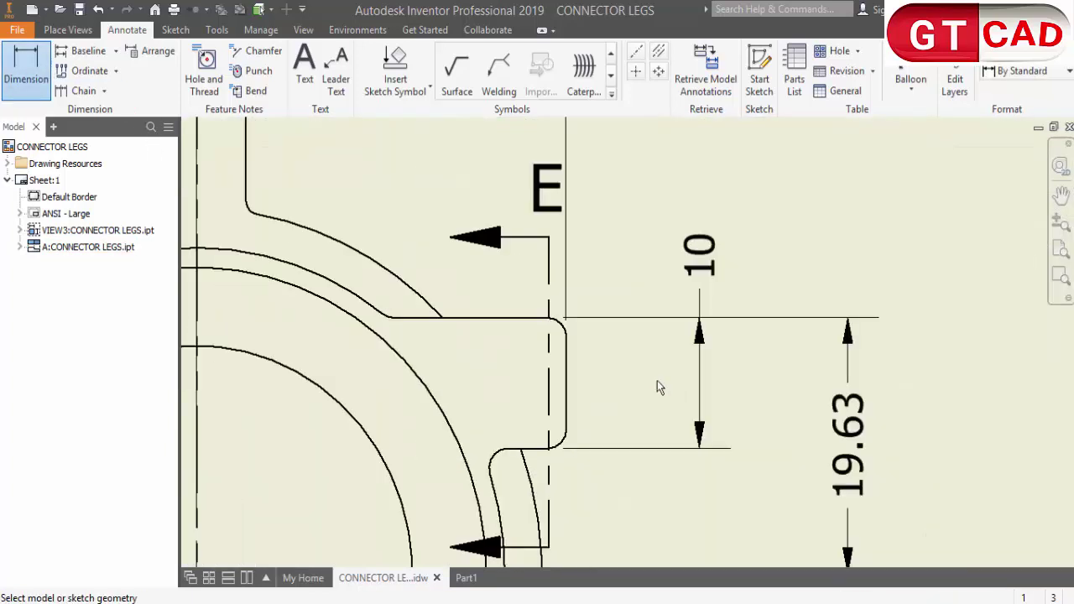
pyautogui.click(568, 386)
pyautogui.scroll(4, 571, 390)
pyautogui.scroll(2, 579, 394)
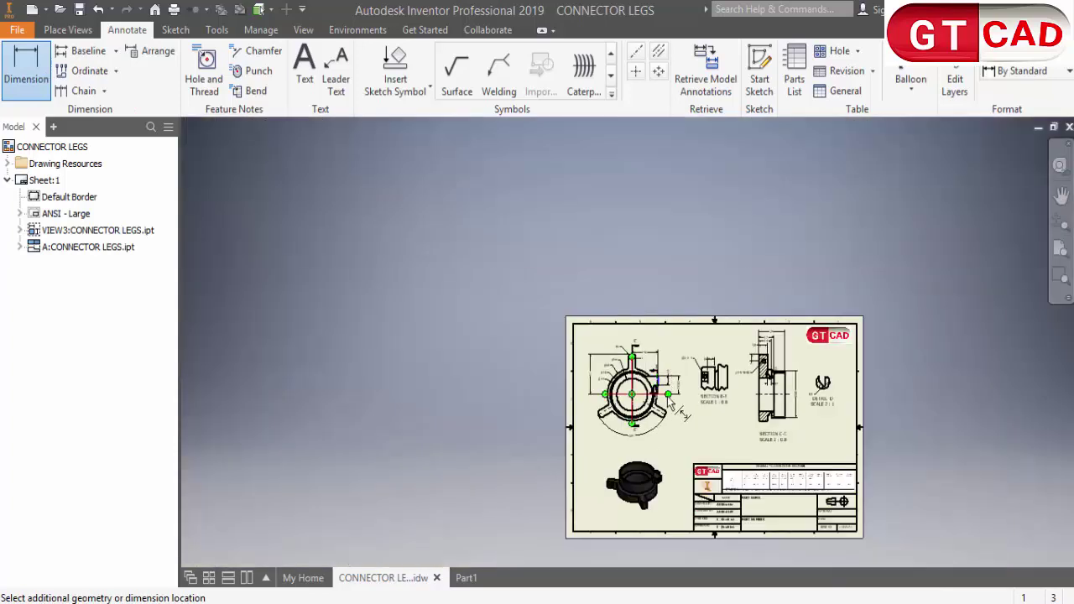
pyautogui.scroll(-4, 585, 404)
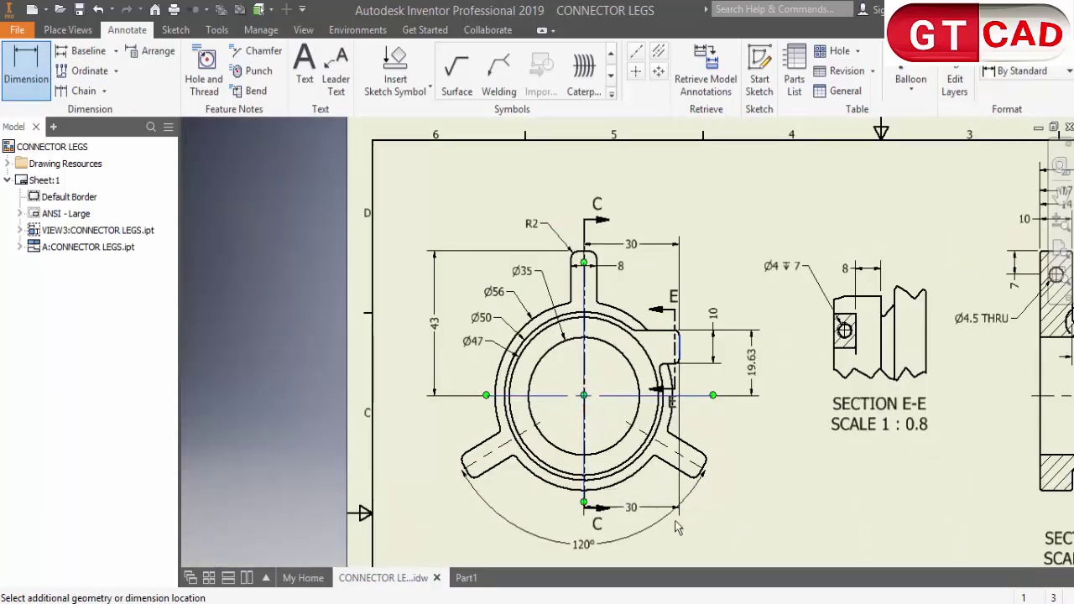
pyautogui.scroll(2, 662, 556)
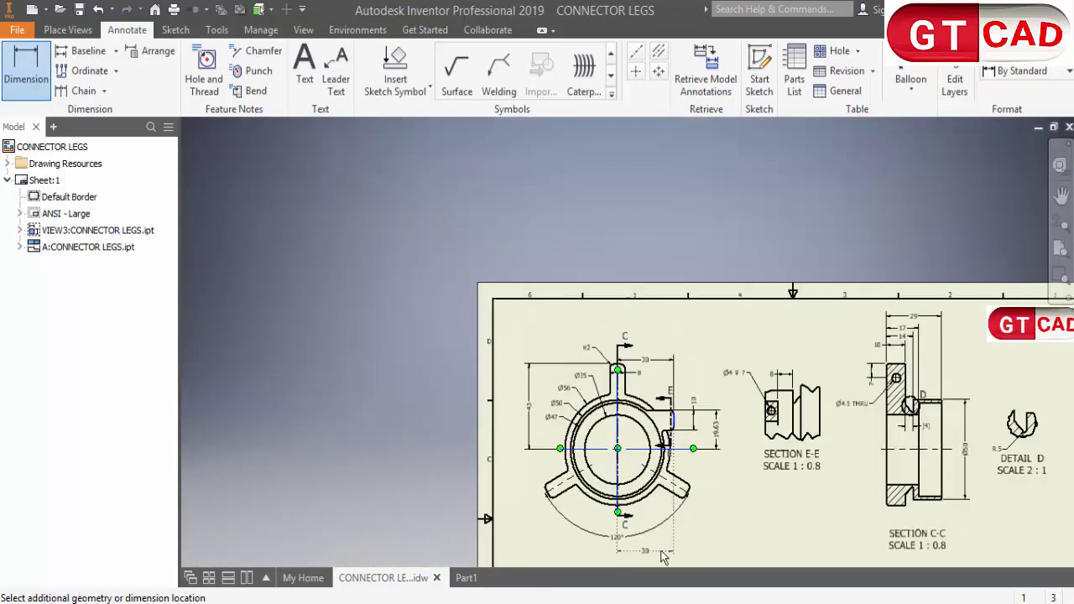
pyautogui.click(663, 551)
pyautogui.press('Return')
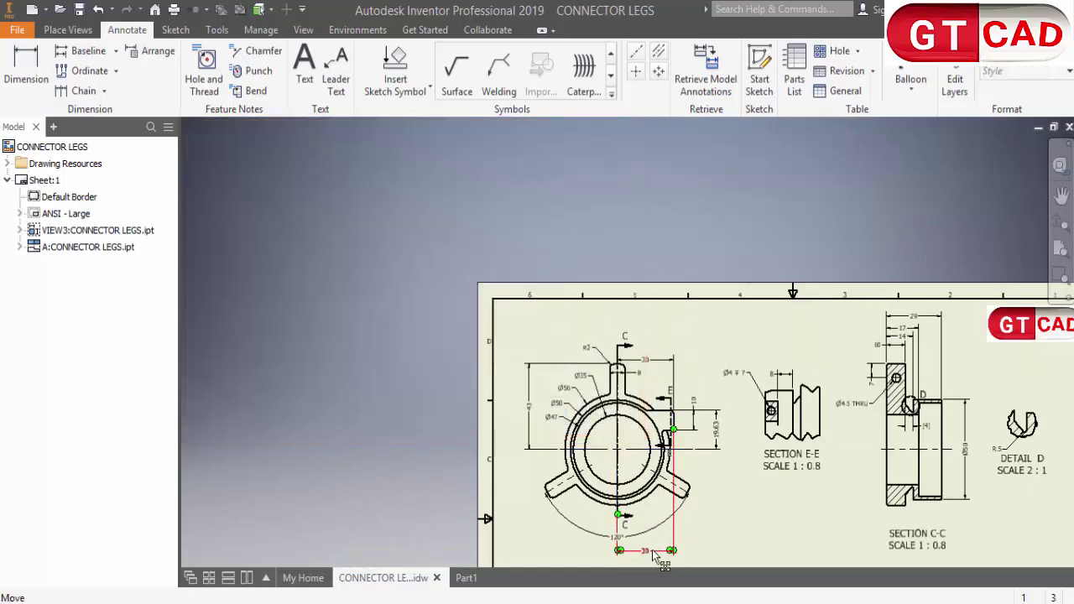
pyautogui.scroll(-2, 651, 386)
pyautogui.scroll(-4, 658, 396)
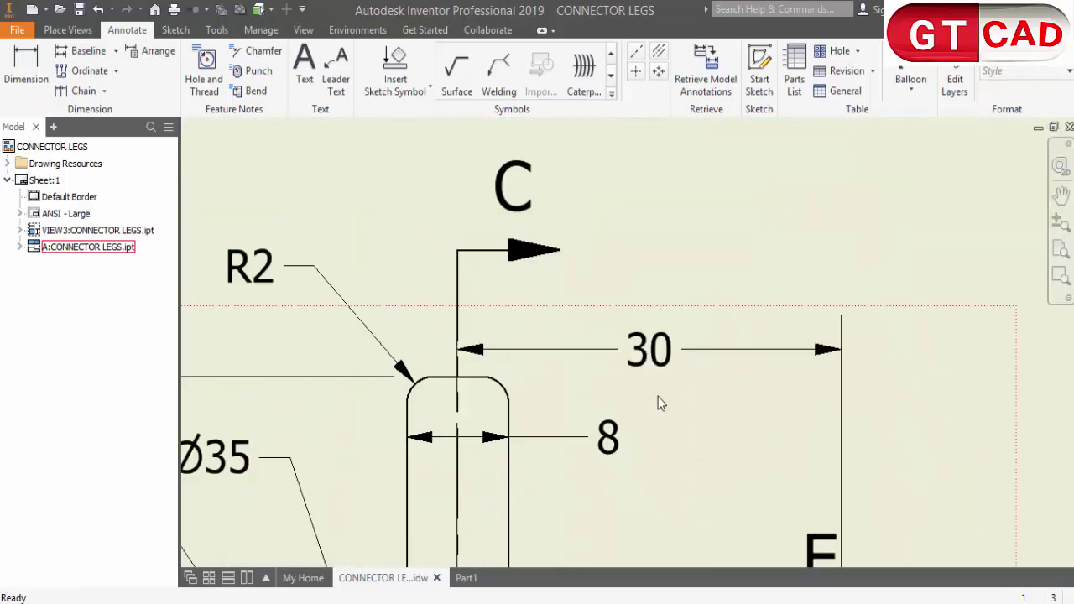
pyautogui.scroll(3, 690, 286)
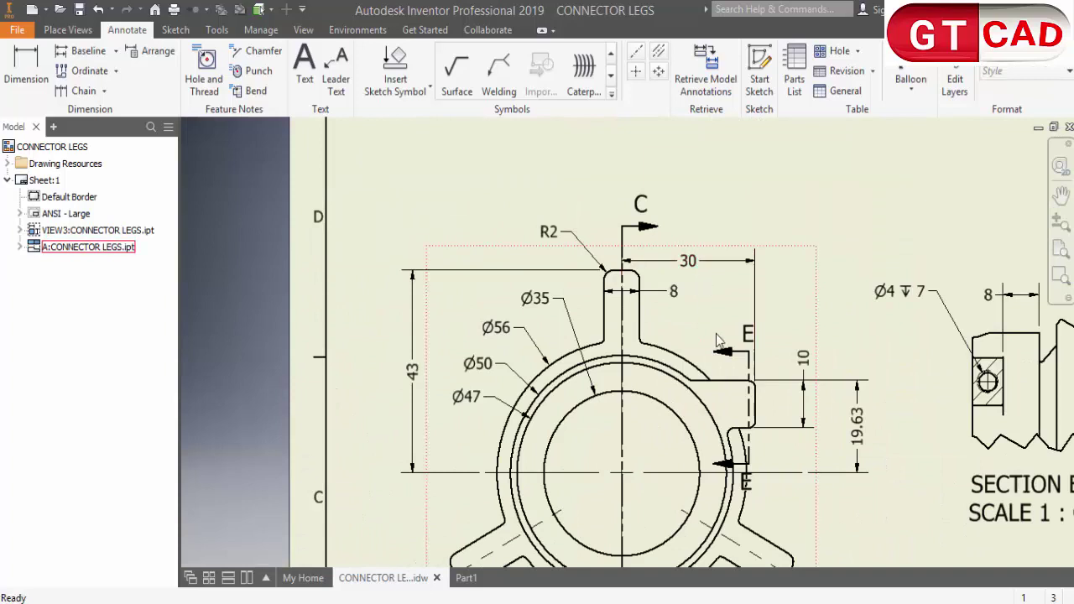
pyautogui.scroll(1, 713, 290)
pyautogui.click(703, 291)
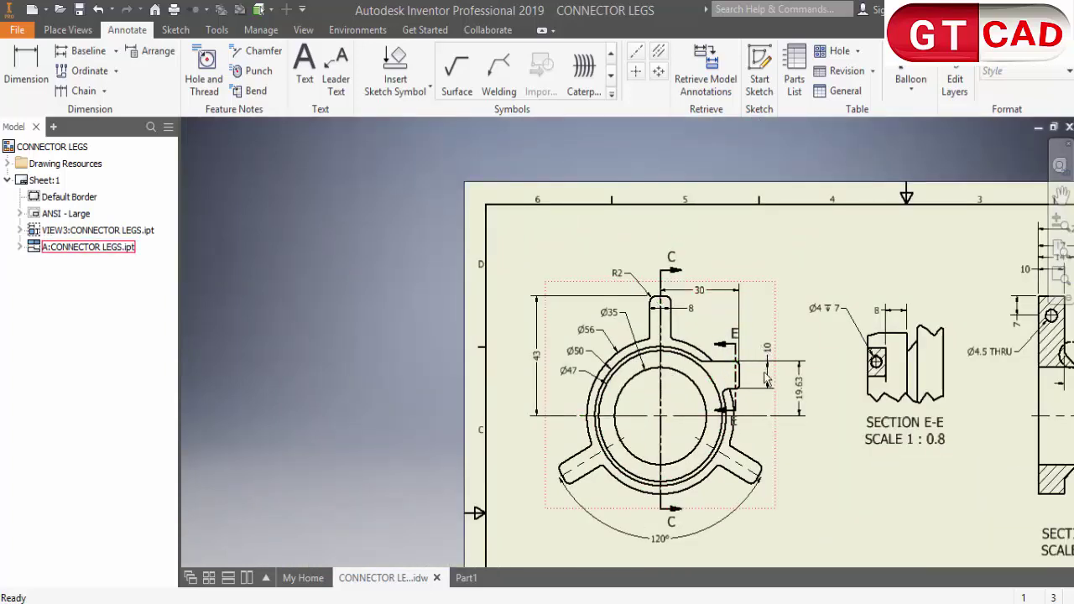
pyautogui.moveTo(753, 373); pyautogui.dragTo(551, 360, button='middle')
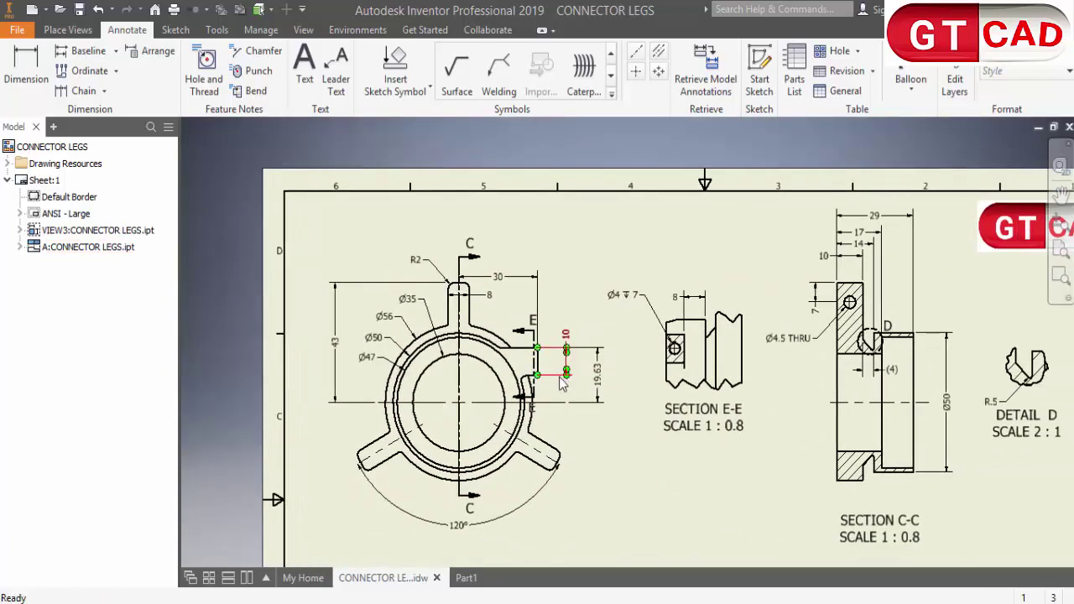
# - Add a 7 dimension above Section E-E locating the hole, then return to Sketch6
pyautogui.click(26, 71)
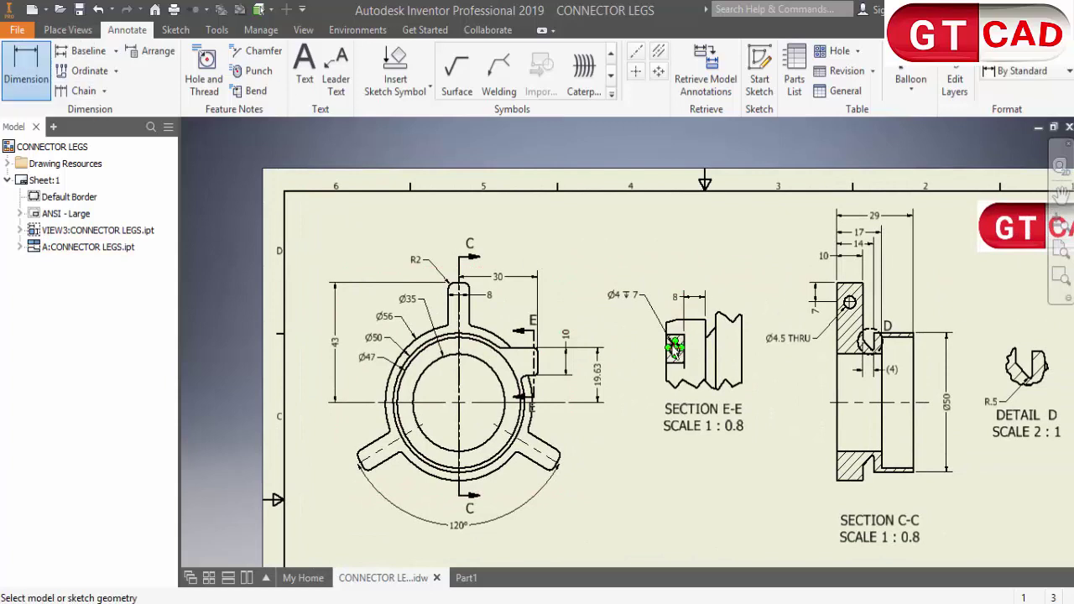
pyautogui.scroll(-2, 678, 351)
pyautogui.click(698, 364)
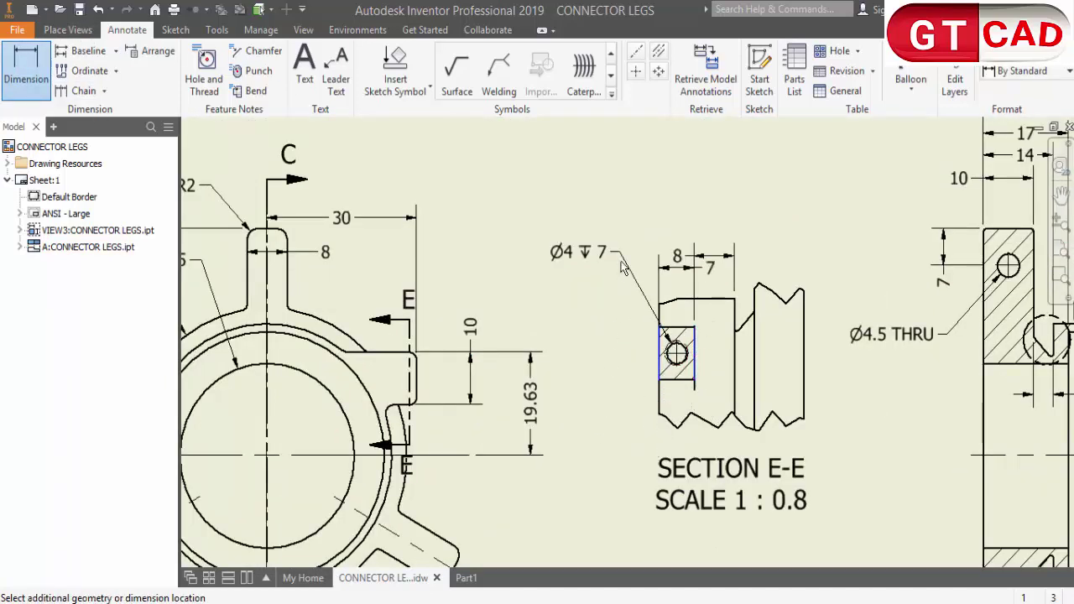
pyautogui.click(637, 208)
pyautogui.press('Return')
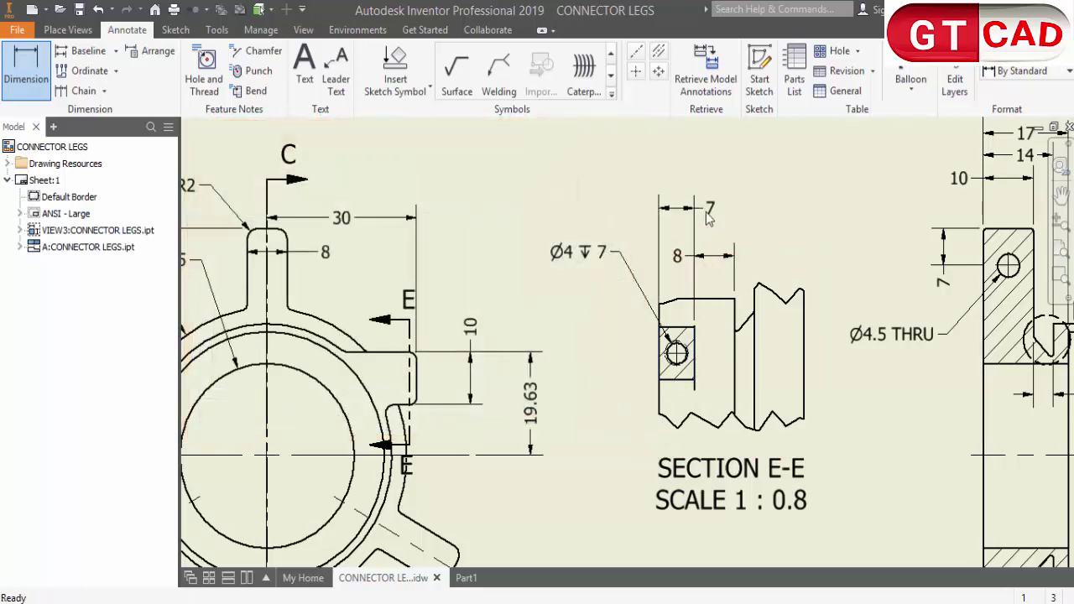
pyautogui.press('Escape')
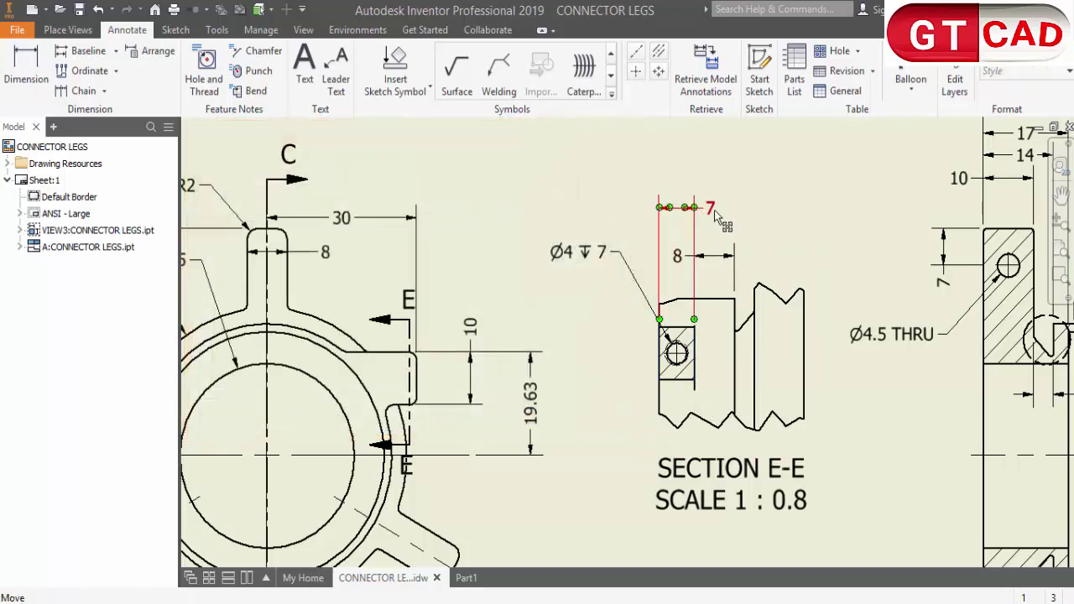
pyautogui.click(720, 225)
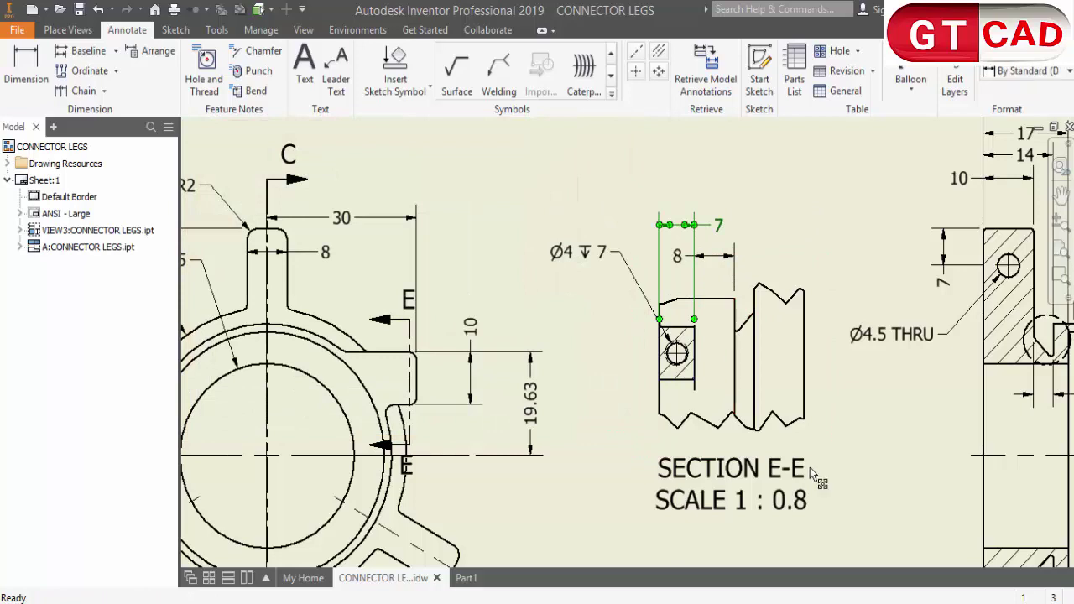
pyautogui.click(465, 577)
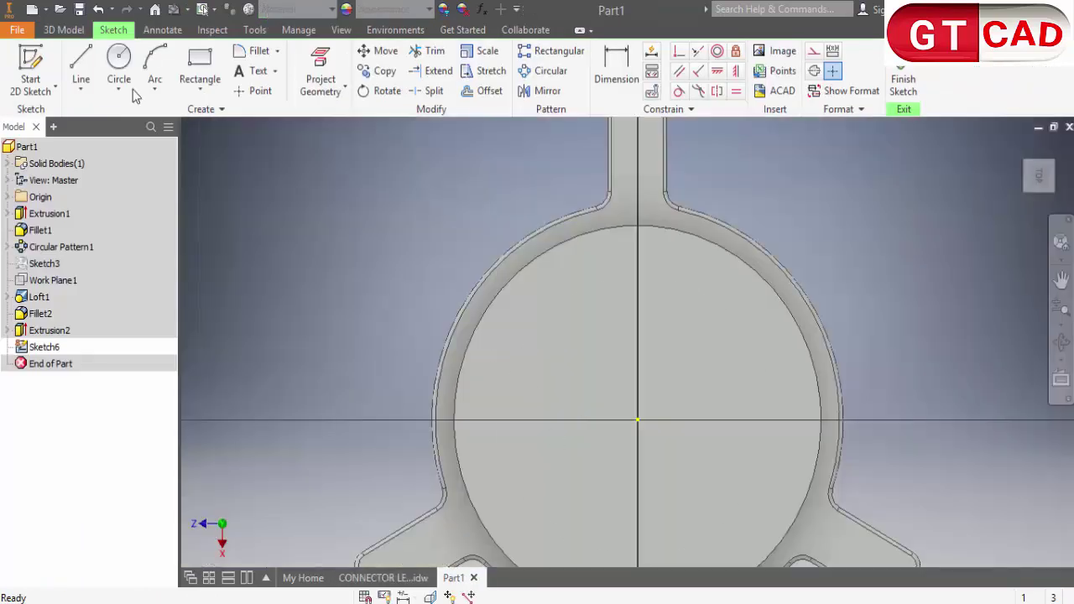
# - Draw a circle at the origin and check the Ø50 size on the drawing
pyautogui.click(118, 66)
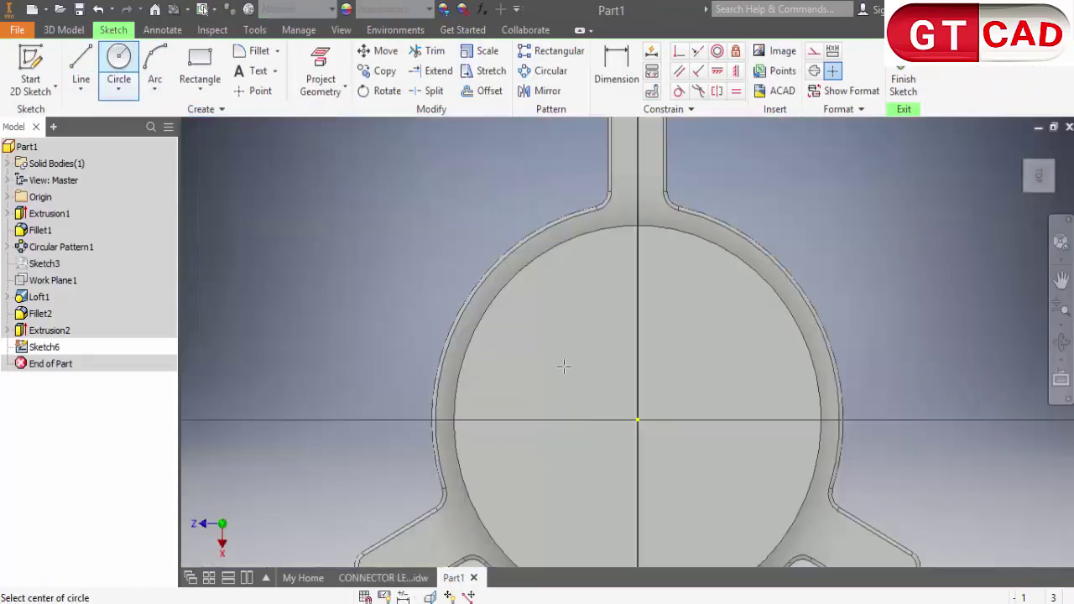
pyautogui.click(638, 419)
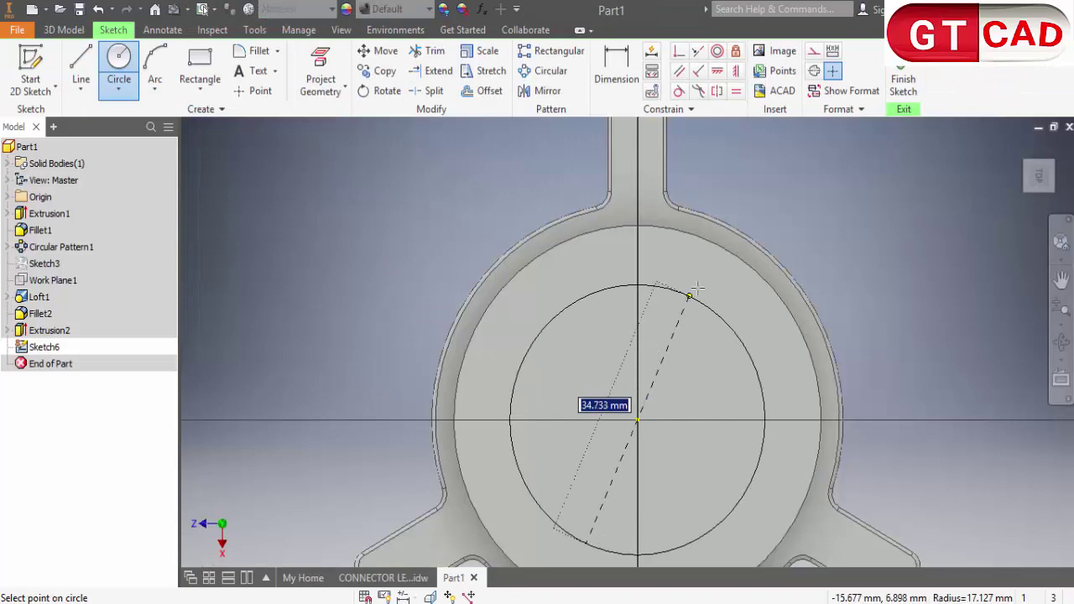
pyautogui.click(768, 200)
pyautogui.rightClick(252, 201)
pyautogui.click(168, 199)
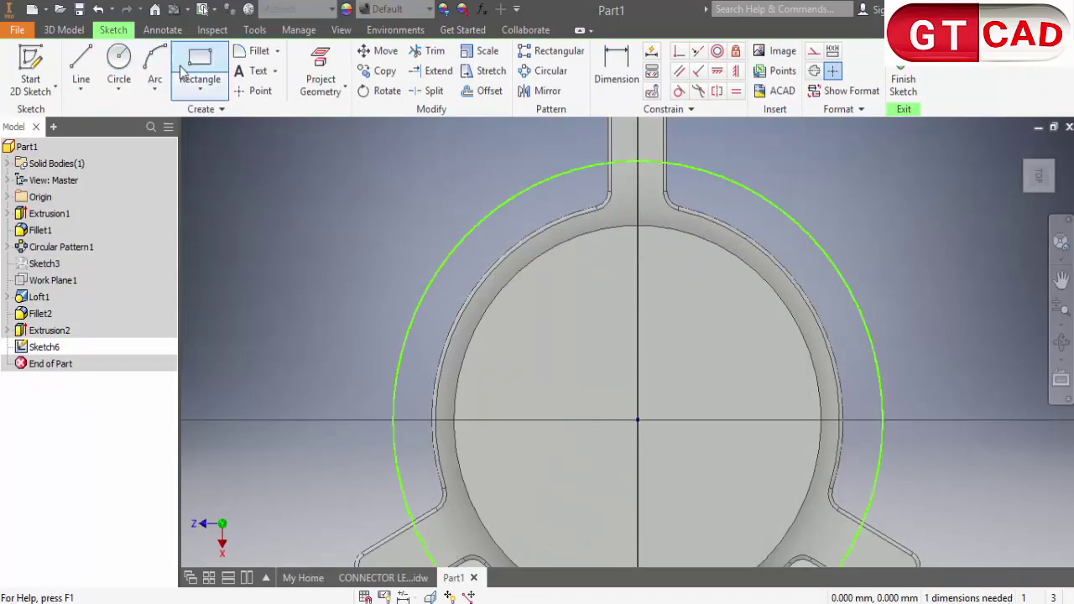
pyautogui.click(382, 578)
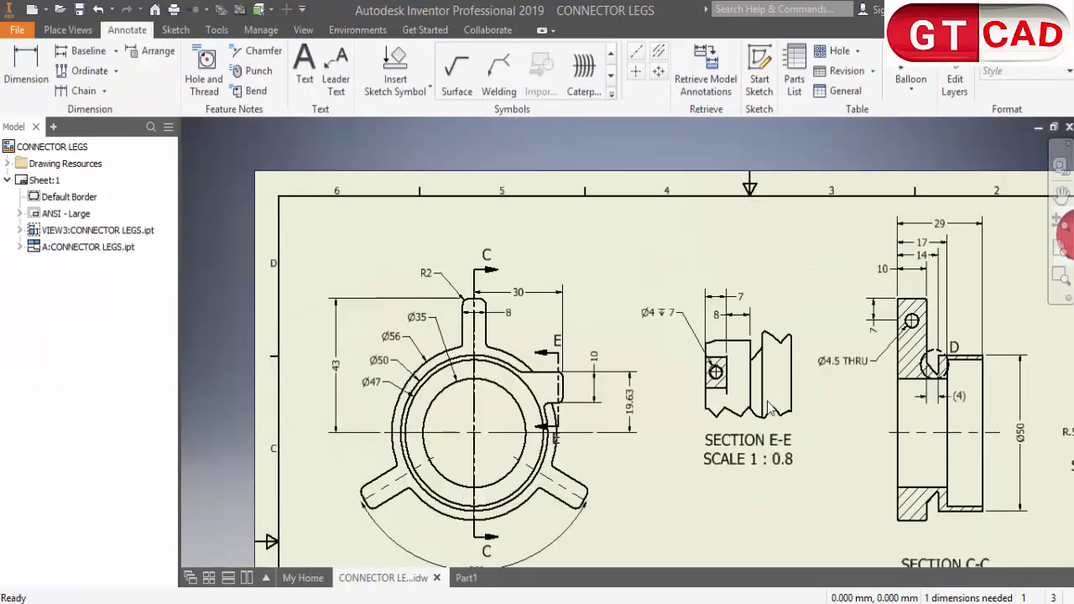
pyautogui.scroll(5, 579, 386)
pyautogui.scroll(-4, 579, 381)
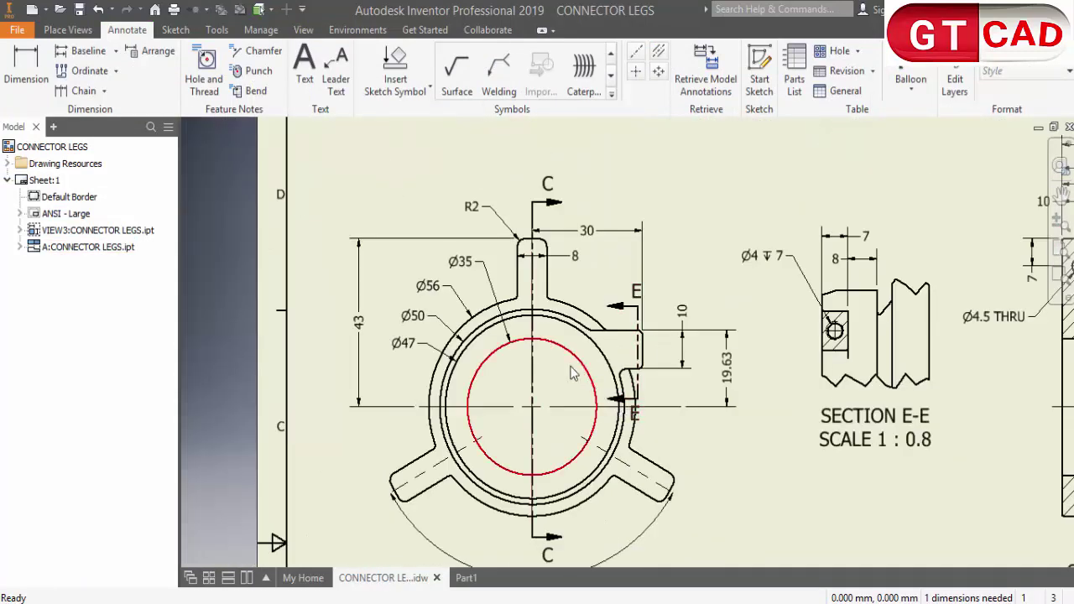
pyautogui.click(462, 344)
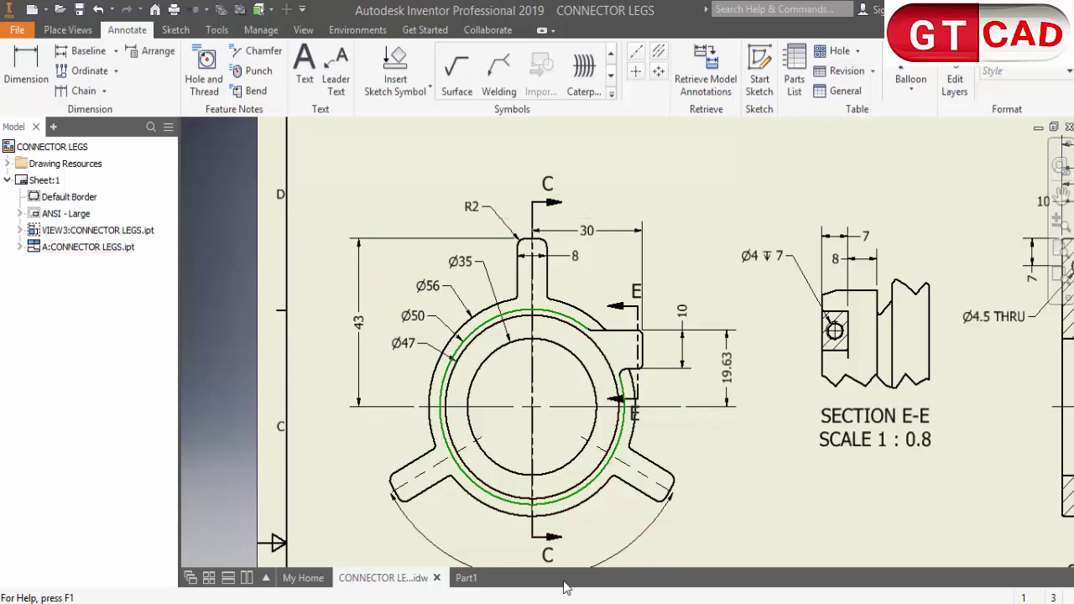
pyautogui.click(478, 571)
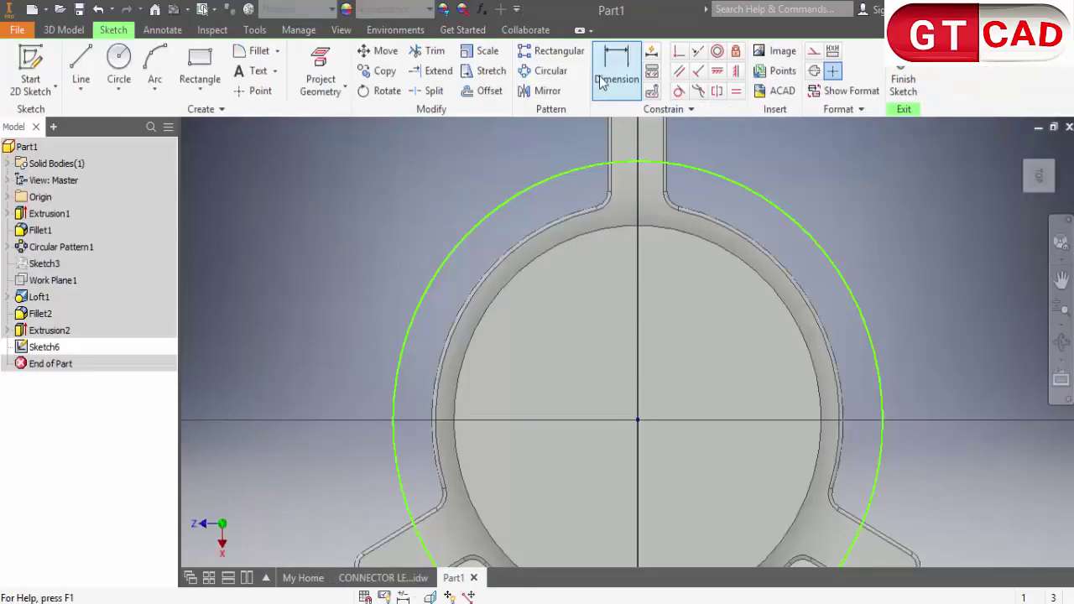
# - Dimension the circle to a 50 mm diameter
pyautogui.click(617, 76)
pyautogui.click(835, 308)
pyautogui.click(918, 280)
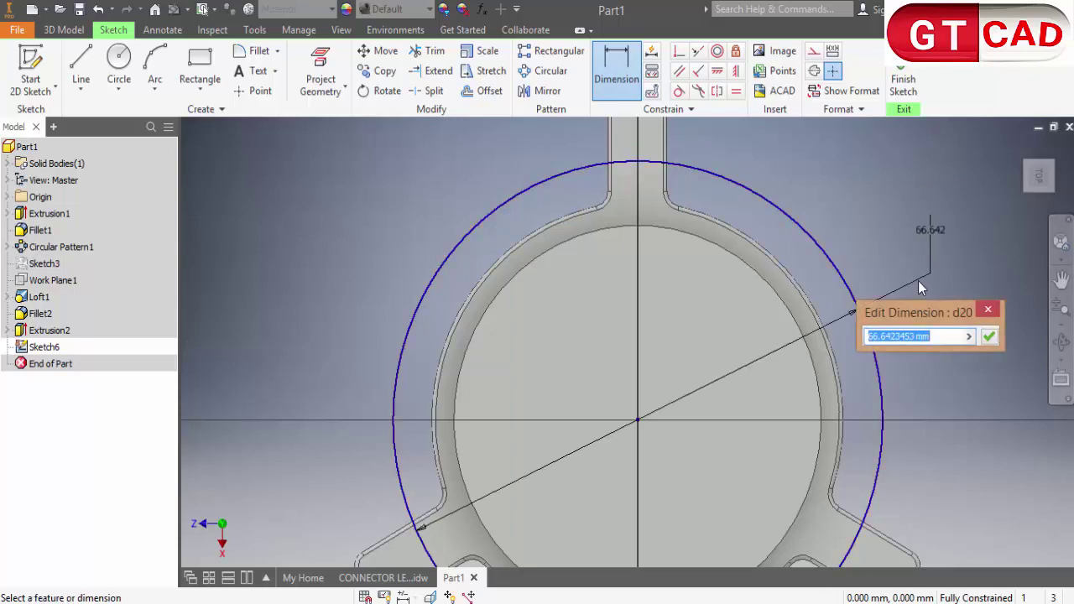
pyautogui.write('50')
pyautogui.press('Return')
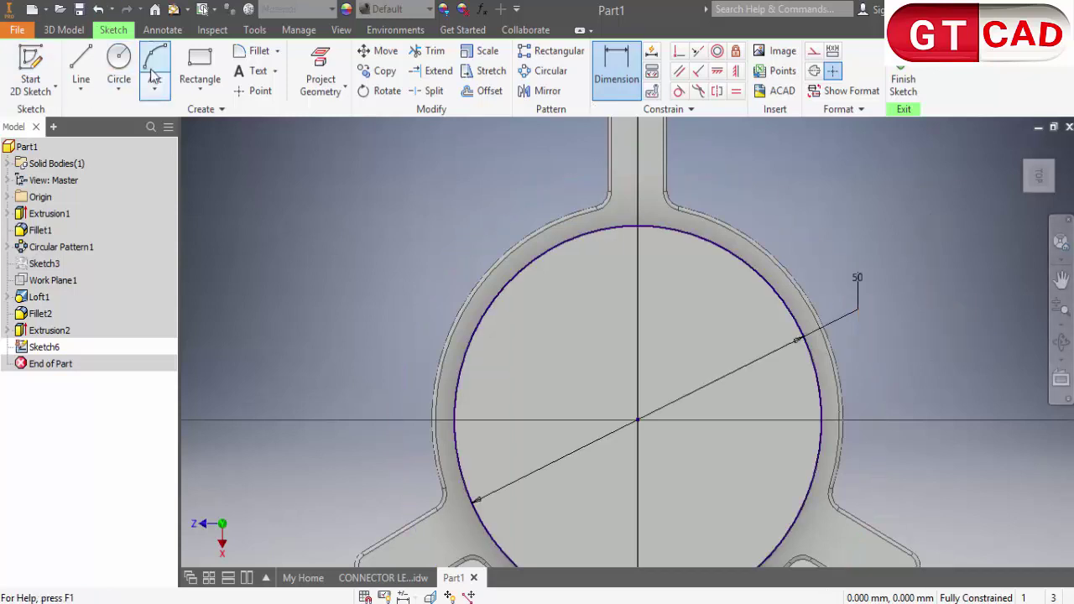
# - Draw a rectangle 30 mm from the vertical centre line and 10 mm tall
pyautogui.click(199, 67)
pyautogui.click(888, 335)
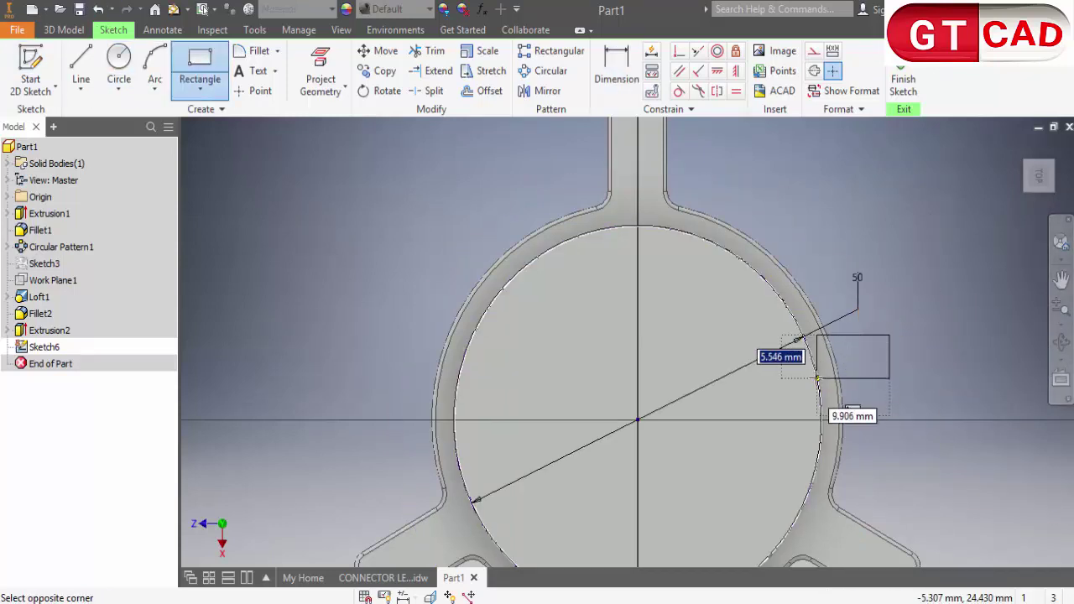
pyautogui.click(783, 382)
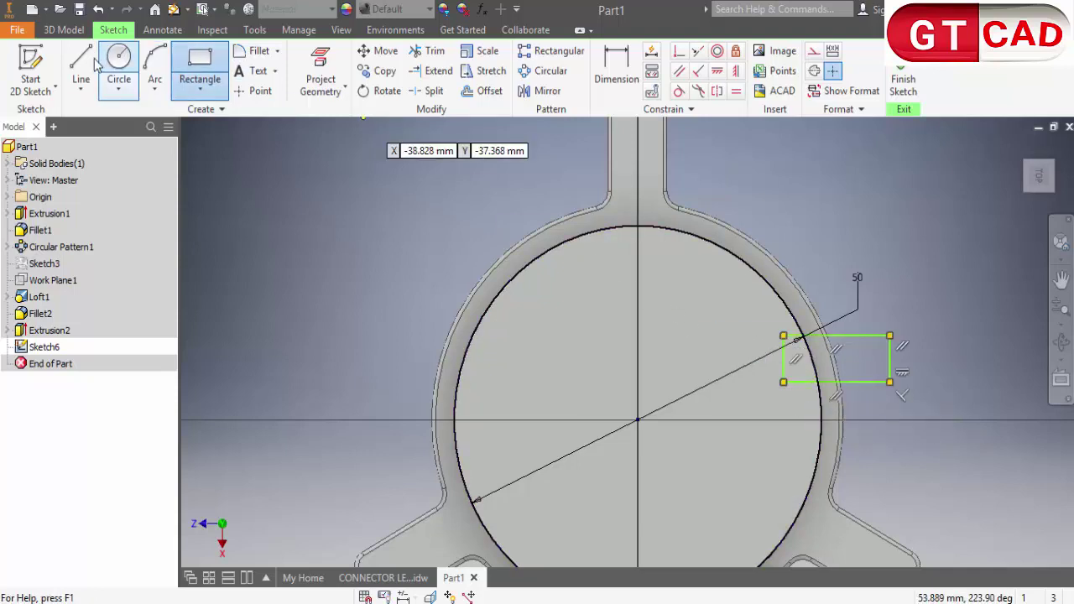
pyautogui.click(620, 92)
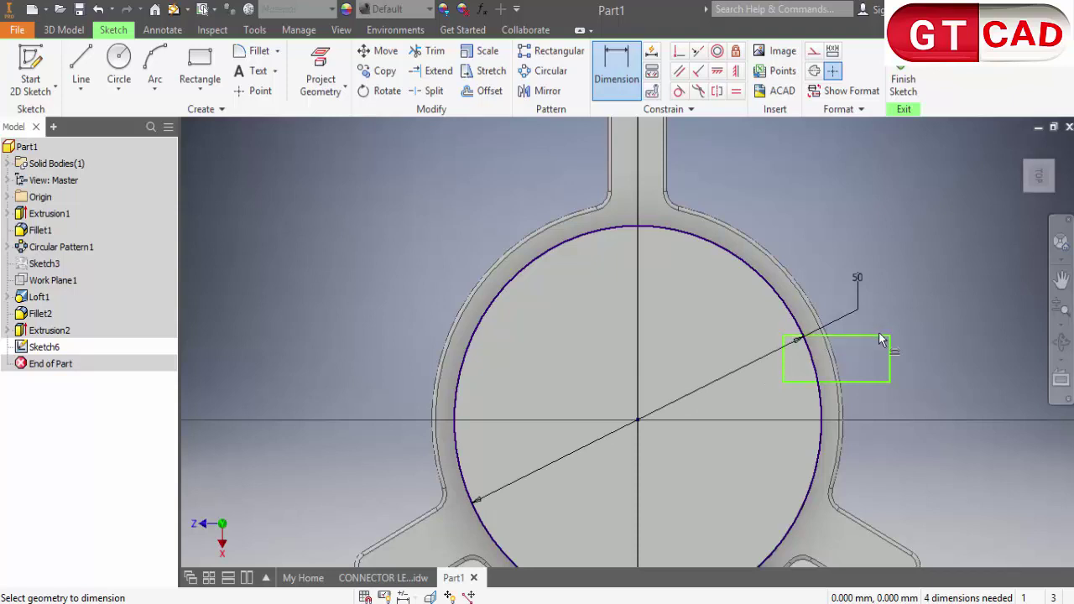
pyautogui.click(889, 378)
pyautogui.click(638, 419)
pyautogui.click(776, 181)
pyautogui.write('30')
pyautogui.press('Return')
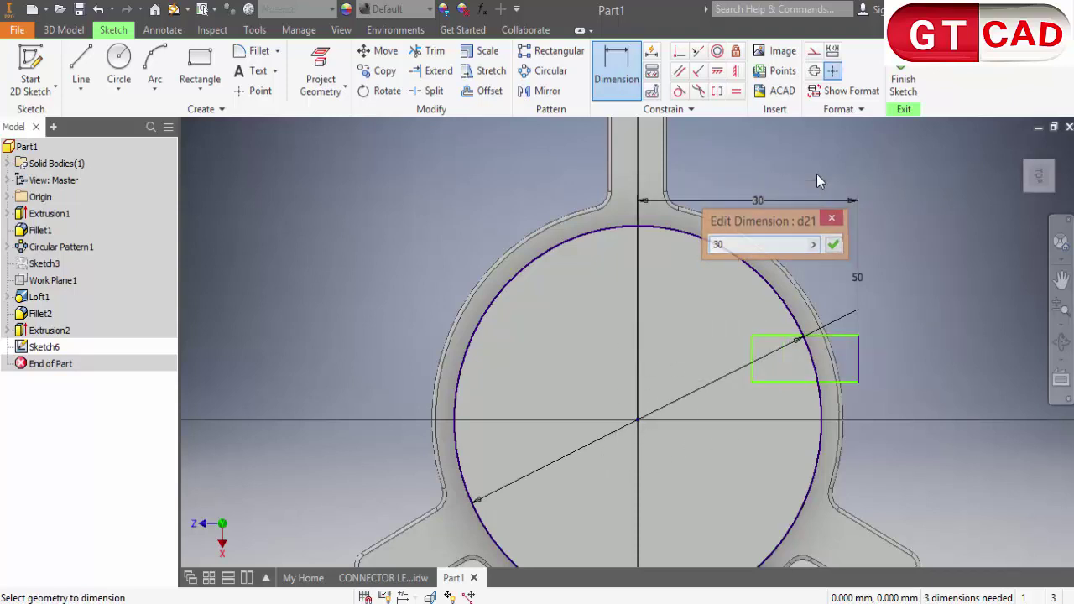
pyautogui.click(857, 369)
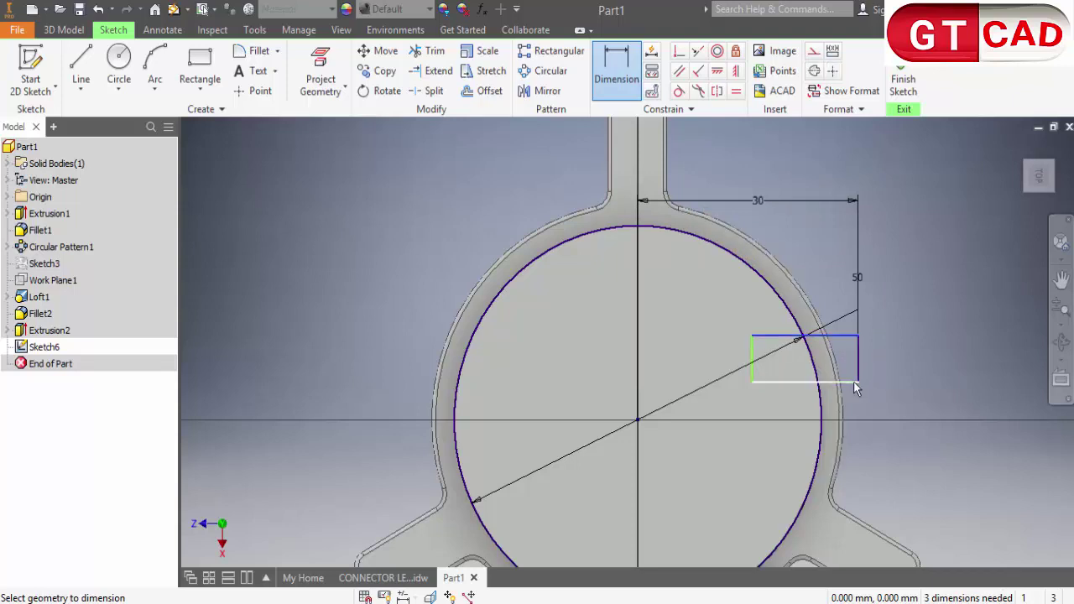
pyautogui.click(907, 373)
pyautogui.press('Return')
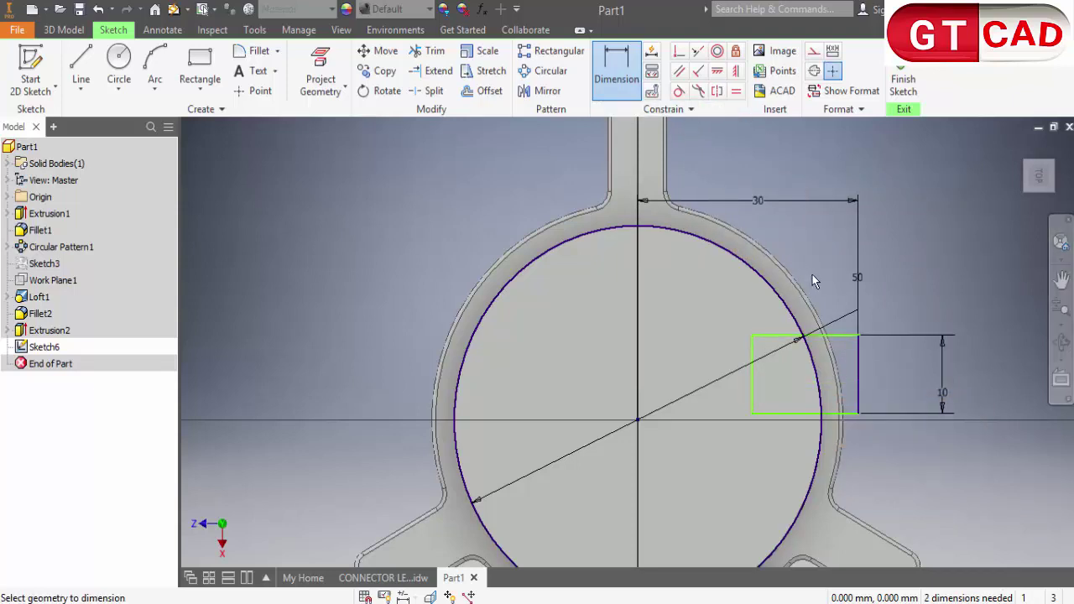
pyautogui.click(388, 579)
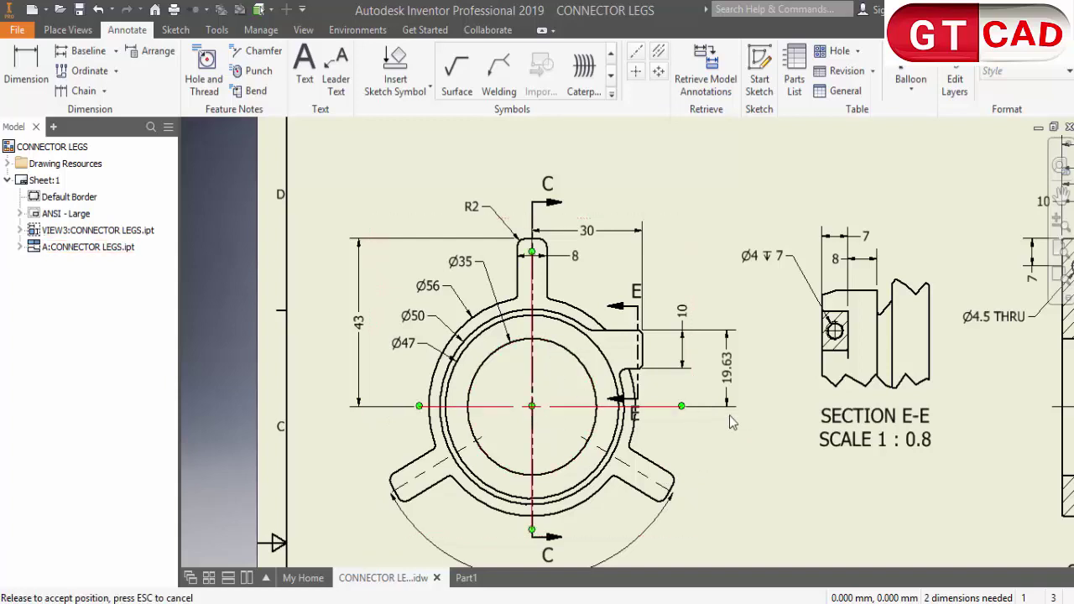
# - Dimension the rectangle's top edge 20 mm above the horizontal axis
pyautogui.moveTo(570, 407); pyautogui.dragTo(753, 407)
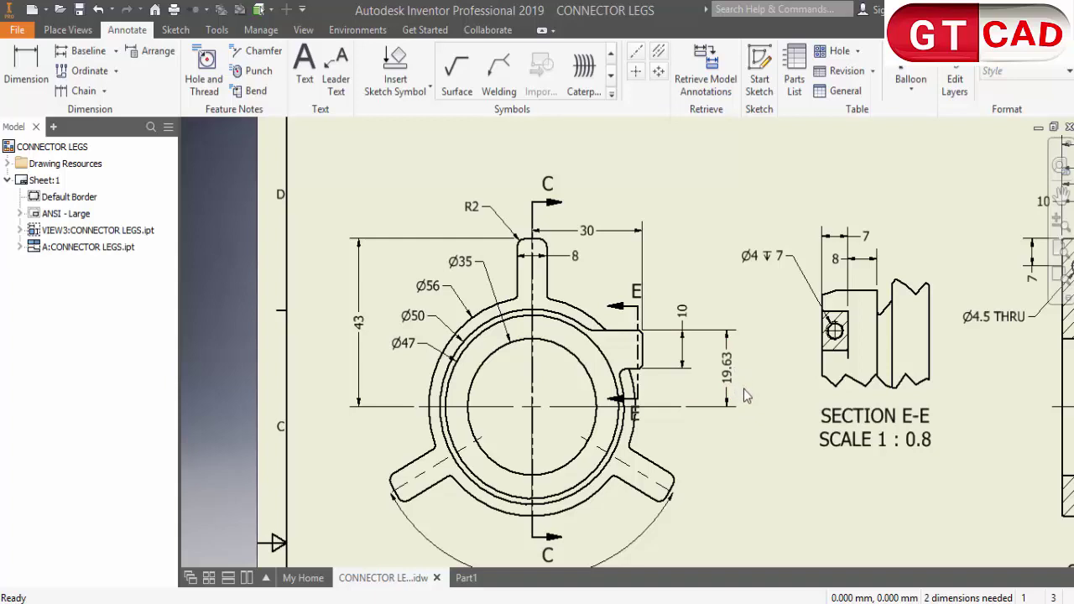
pyautogui.click(467, 579)
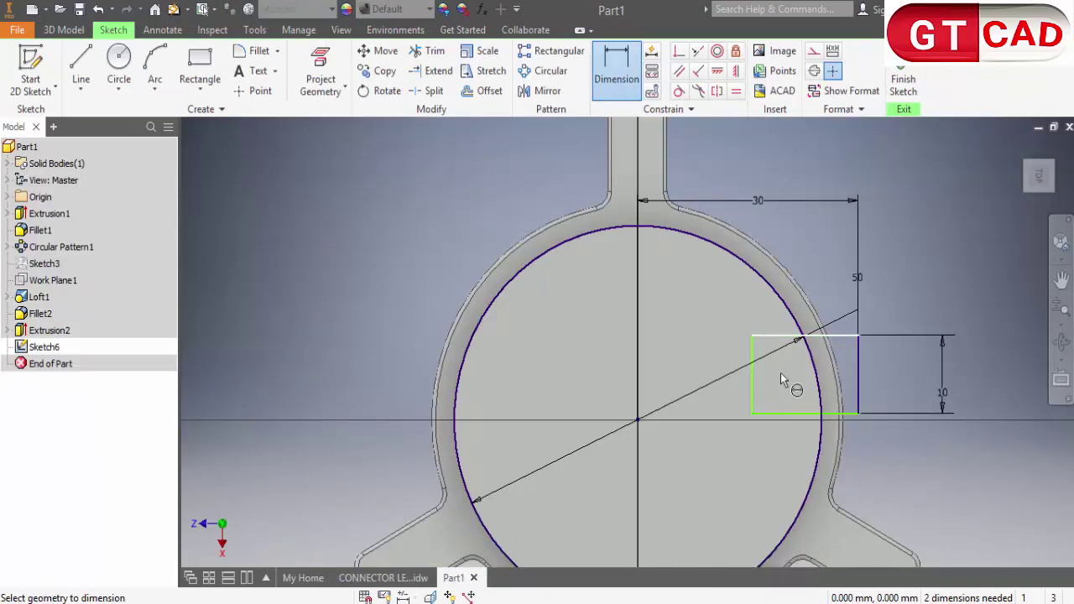
pyautogui.click(403, 579)
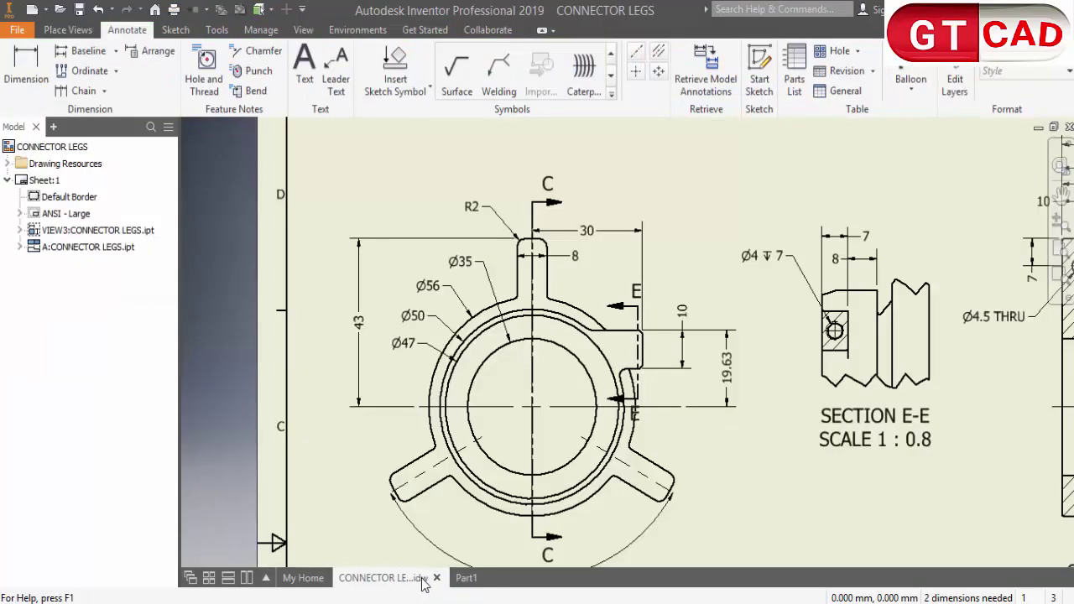
pyautogui.click(468, 579)
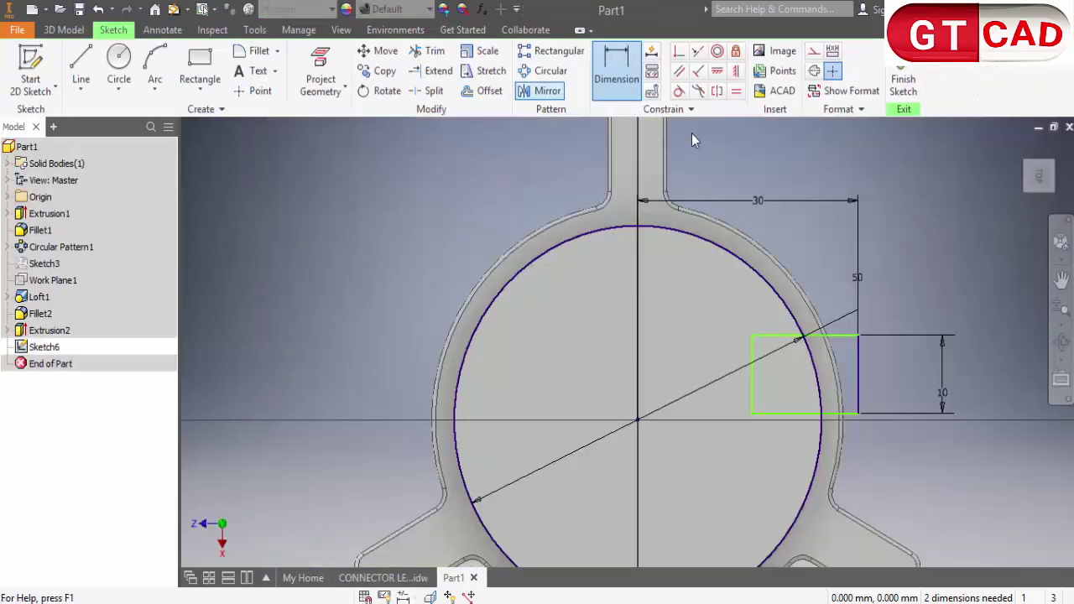
pyautogui.click(838, 344)
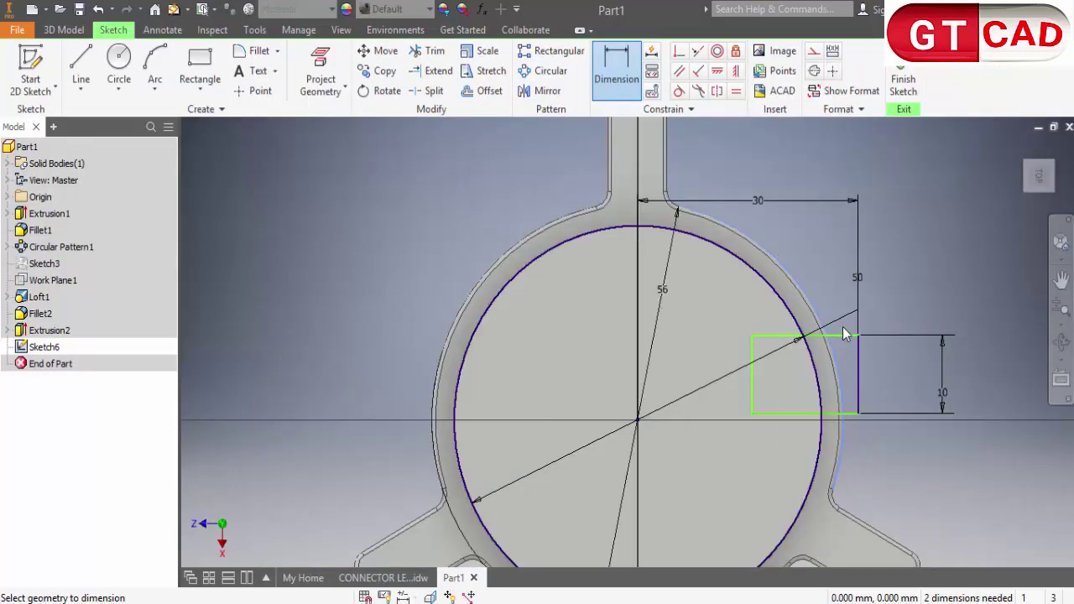
pyautogui.press('Escape')
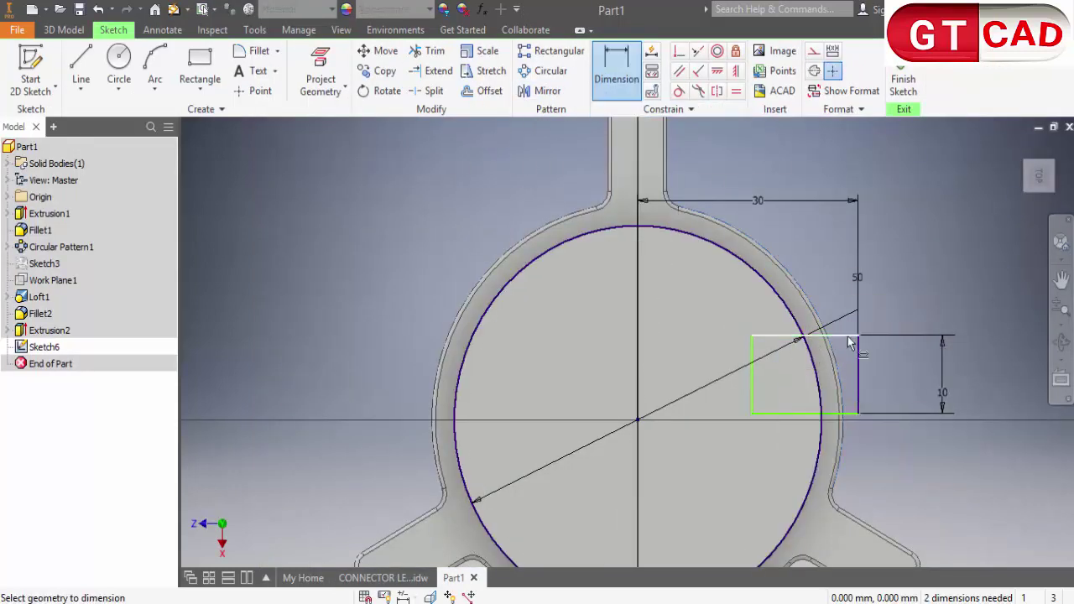
pyautogui.click(849, 342)
pyautogui.click(637, 418)
pyautogui.click(985, 499)
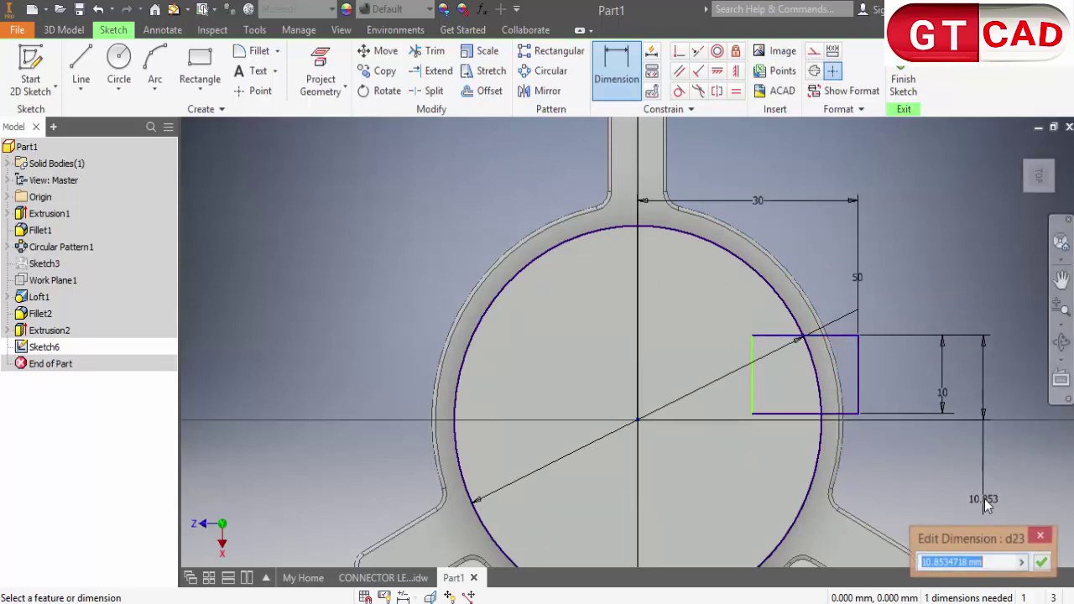
pyautogui.write('20')
pyautogui.press('Return')
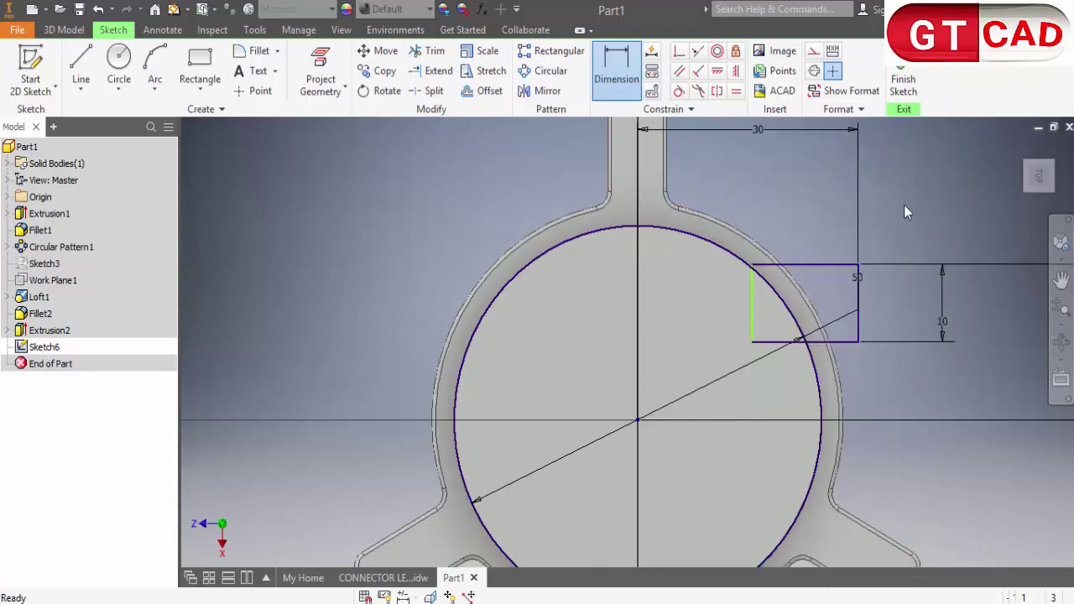
pyautogui.press('Escape')
# - Stretch the rectangle across the Ø50 circle, trim the overlapping curves, and finish the sketch
pyautogui.moveTo(752, 297); pyautogui.dragTo(715, 303)
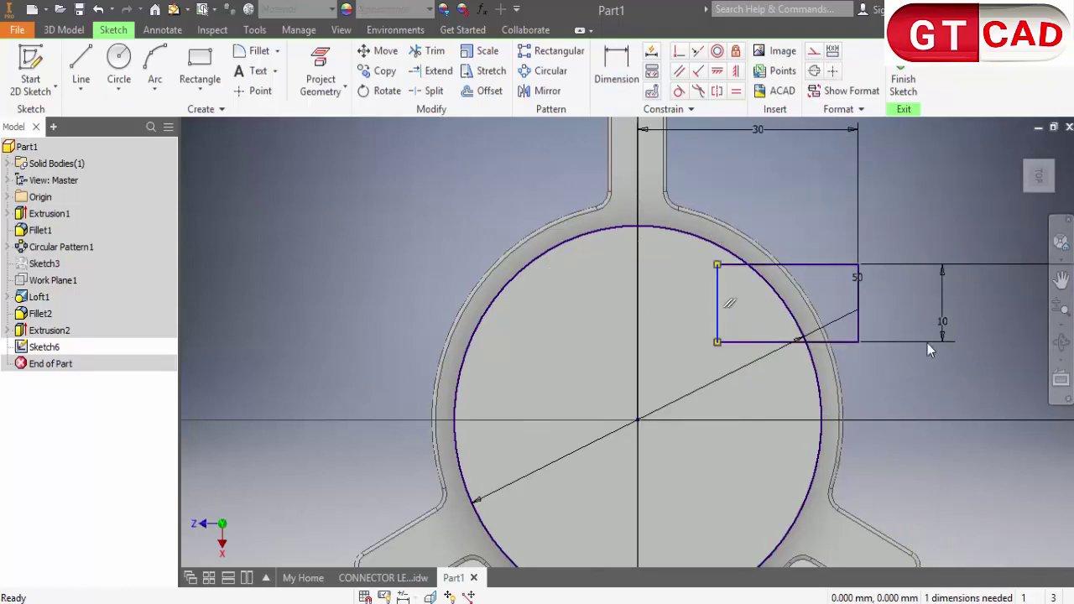
pyautogui.click(428, 51)
pyautogui.scroll(3, 710, 282)
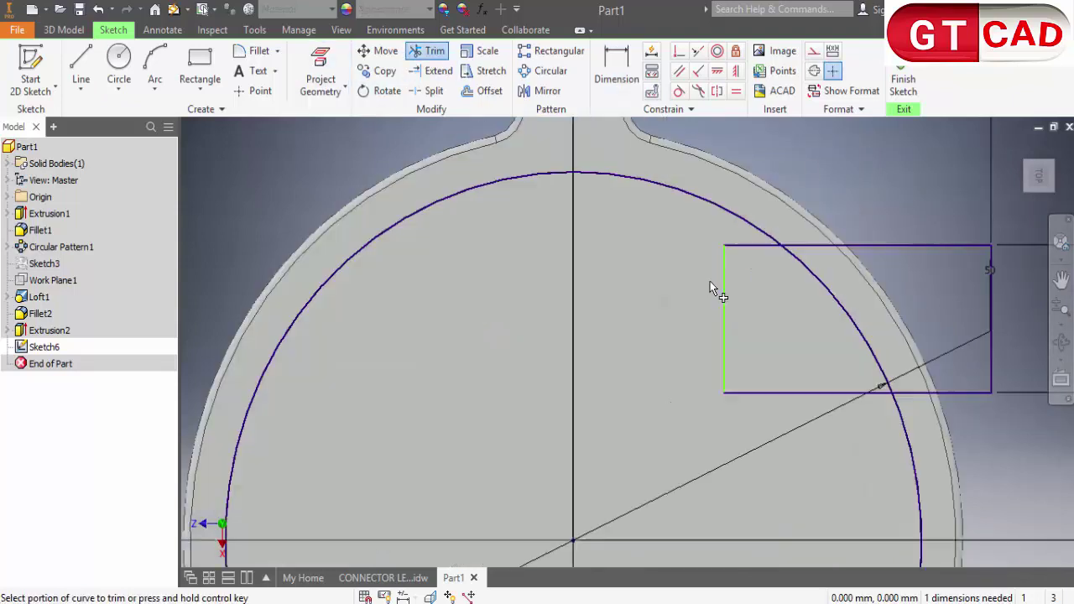
pyautogui.moveTo(759, 289); pyautogui.dragTo(749, 409)
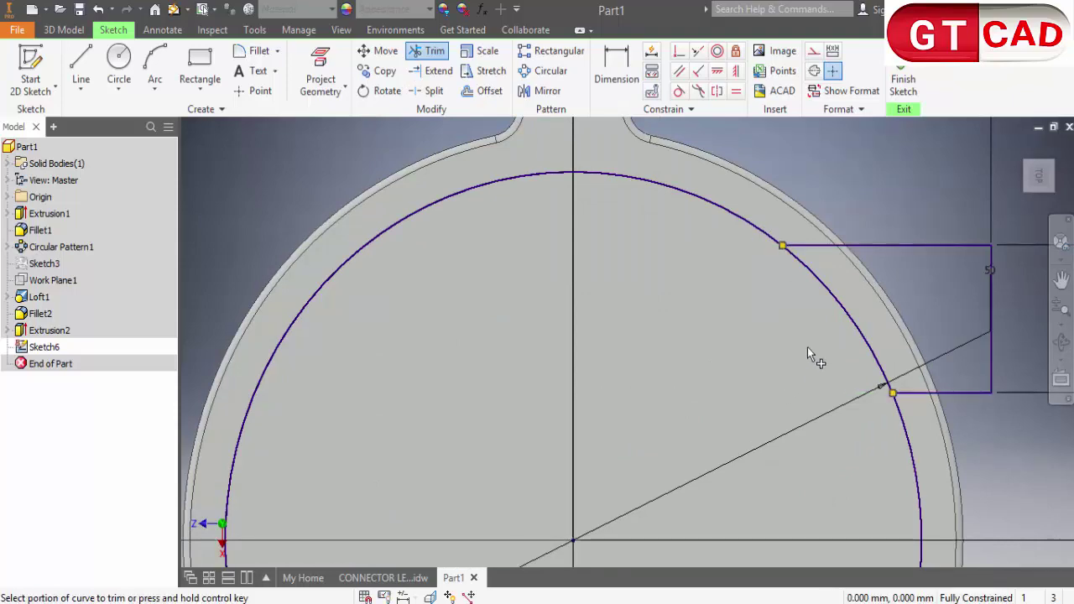
pyautogui.moveTo(807, 347); pyautogui.dragTo(860, 319)
pyautogui.scroll(-3, 831, 347)
pyautogui.rightClick(923, 248)
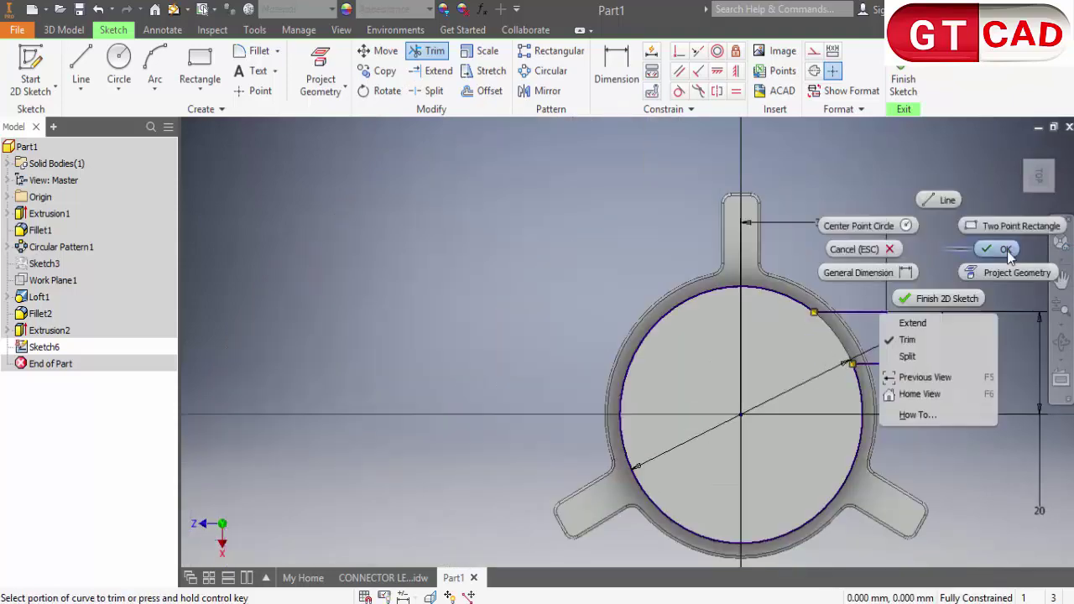
pyautogui.click(994, 248)
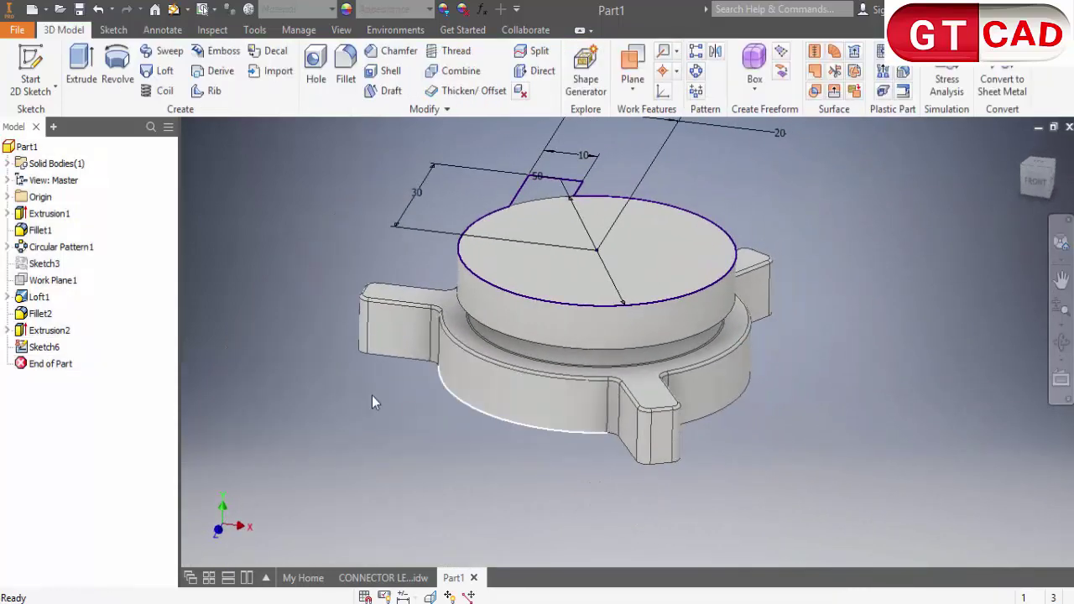
pyautogui.click(95, 90)
pyautogui.write('7')
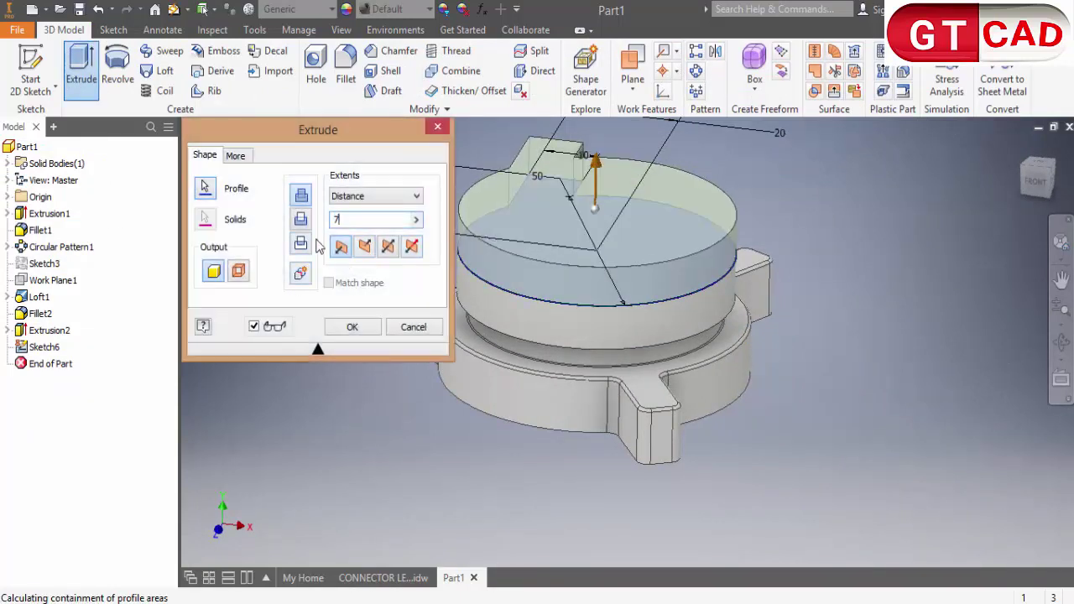
pyautogui.click(352, 326)
pyautogui.moveTo(601, 581)
pyautogui.keyDown('shift'); pyautogui.mouseDown(button='middle')
pyautogui.moveTo(683, 492)
pyautogui.moveTo(605, 520)
pyautogui.moveTo(685, 509)
pyautogui.moveTo(585, 539)
pyautogui.moveTo(482, 511)
pyautogui.moveTo(510, 547)
pyautogui.moveTo(507, 503)
pyautogui.moveTo(640, 511)
pyautogui.moveTo(646, 524)
pyautogui.moveTo(624, 529)
pyautogui.mouseUp(button='middle'); pyautogui.keyUp('shift')
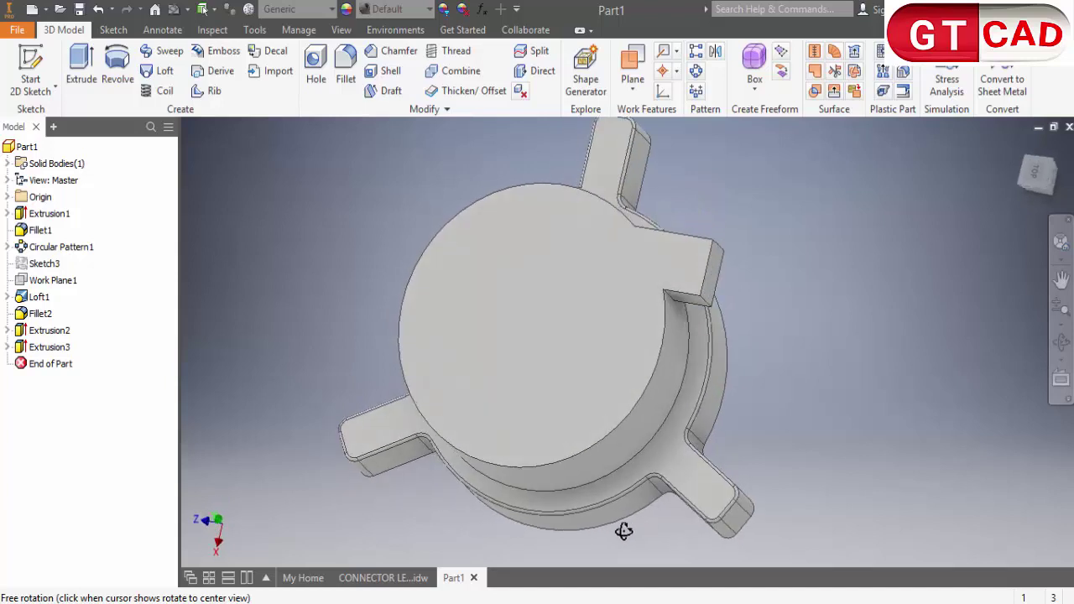
pyautogui.moveTo(599, 520)
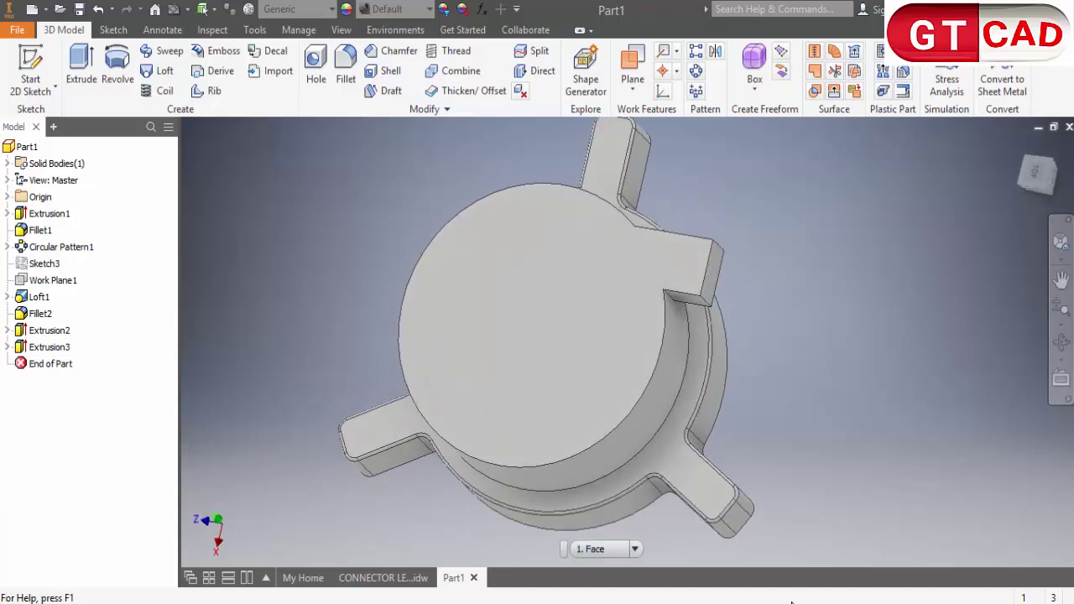
pyautogui.moveTo(391, 337)
pyautogui.keyDown('shift'); pyautogui.mouseDown(button='middle')
pyautogui.moveTo(429, 291)
pyautogui.moveTo(571, 218)
pyautogui.mouseUp(button='middle'); pyautogui.keyUp('shift')
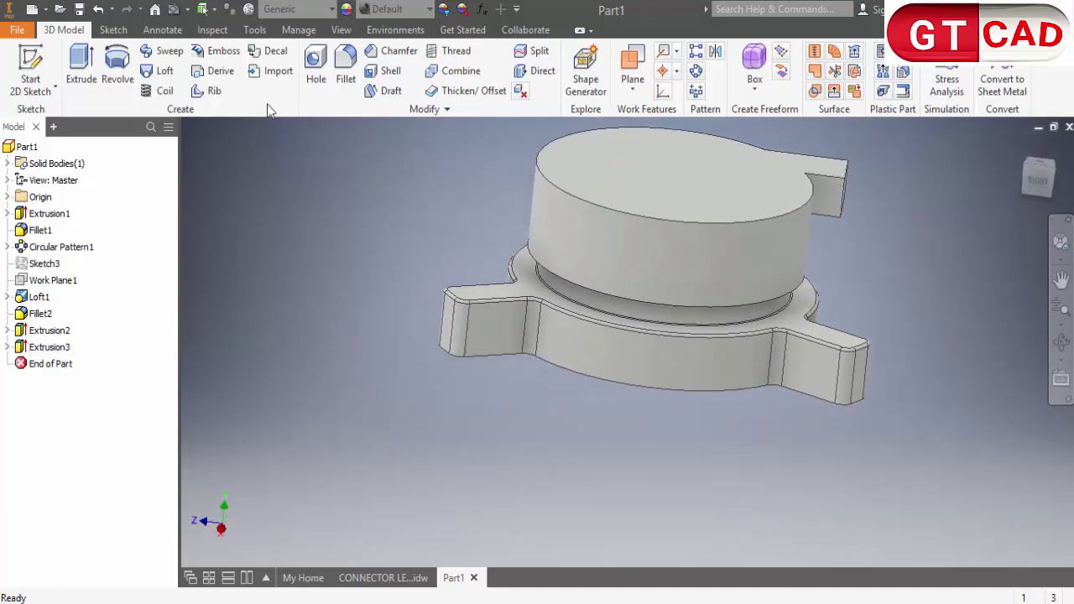
# - Start an M4x0.7 6H full-depth hole on the leg's outer face and edit its position sketch
pyautogui.click(502, 338)
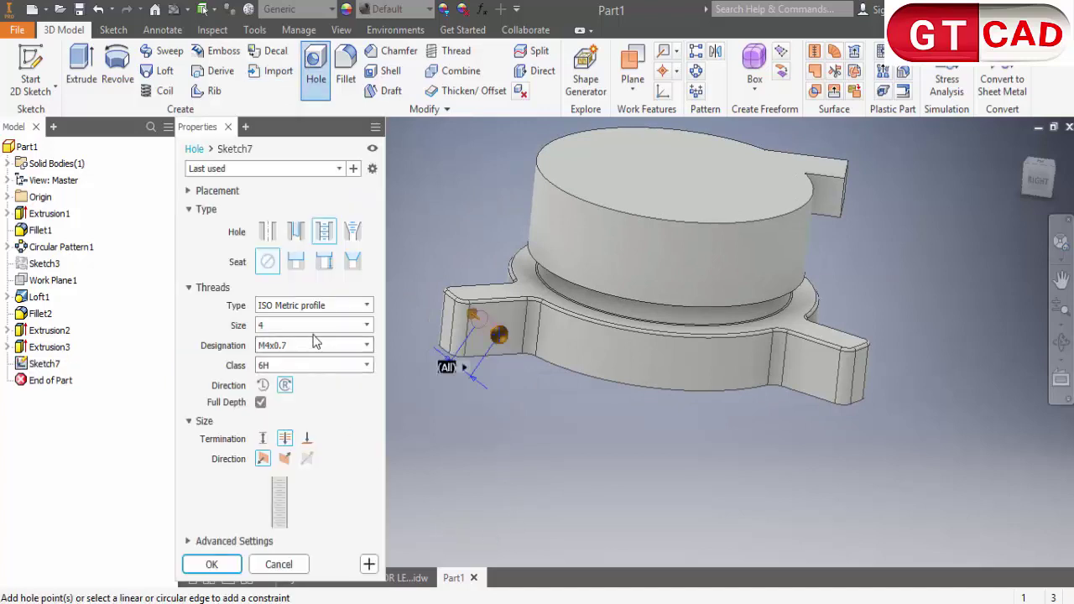
pyautogui.click(234, 148)
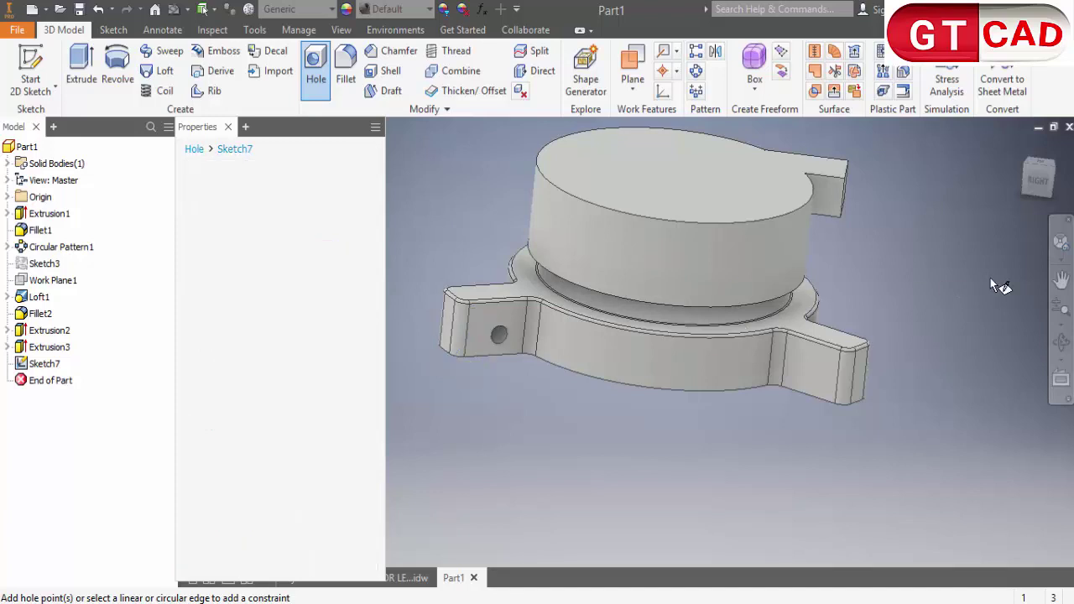
pyautogui.click(1060, 379)
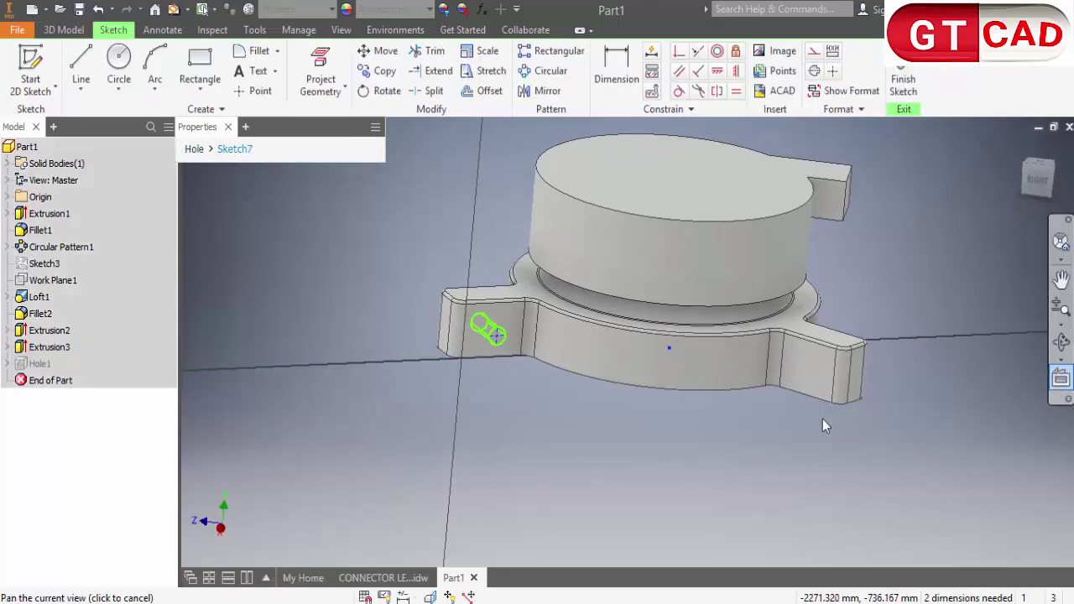
pyautogui.moveTo(424, 331); pyautogui.dragTo(465, 416, button='middle')
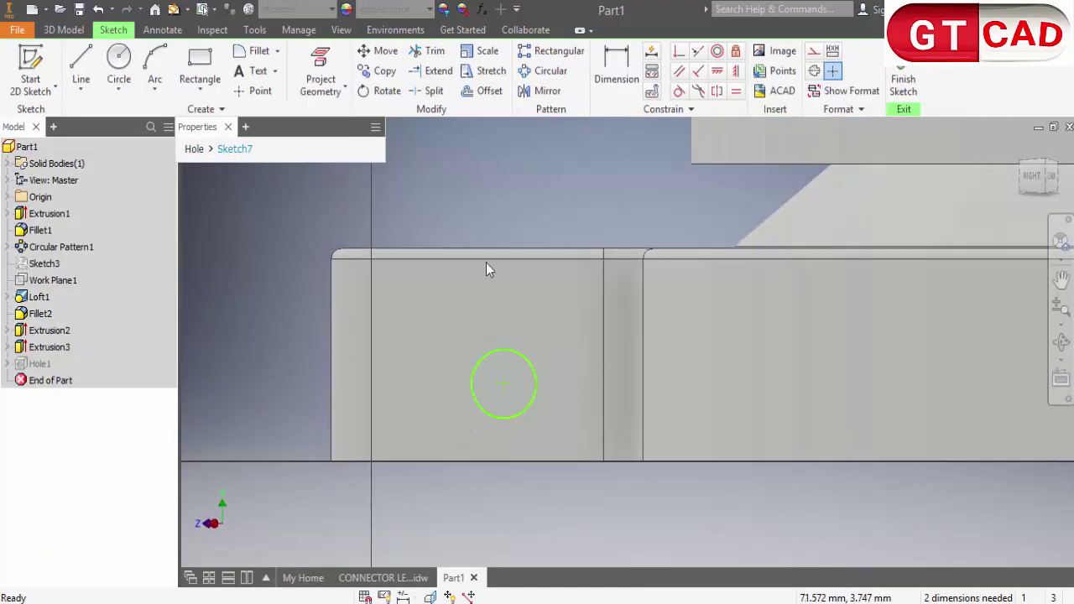
# - Dimension the hole centre 7 mm from the leg's left edge
pyautogui.click(616, 73)
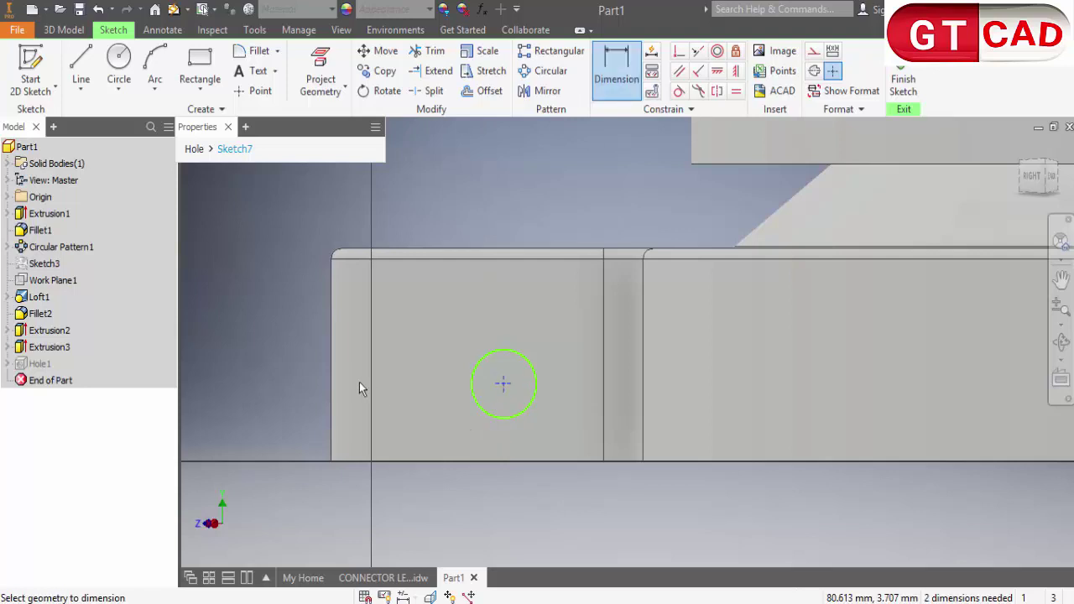
pyautogui.click(343, 356)
pyautogui.click(504, 383)
pyautogui.click(353, 189)
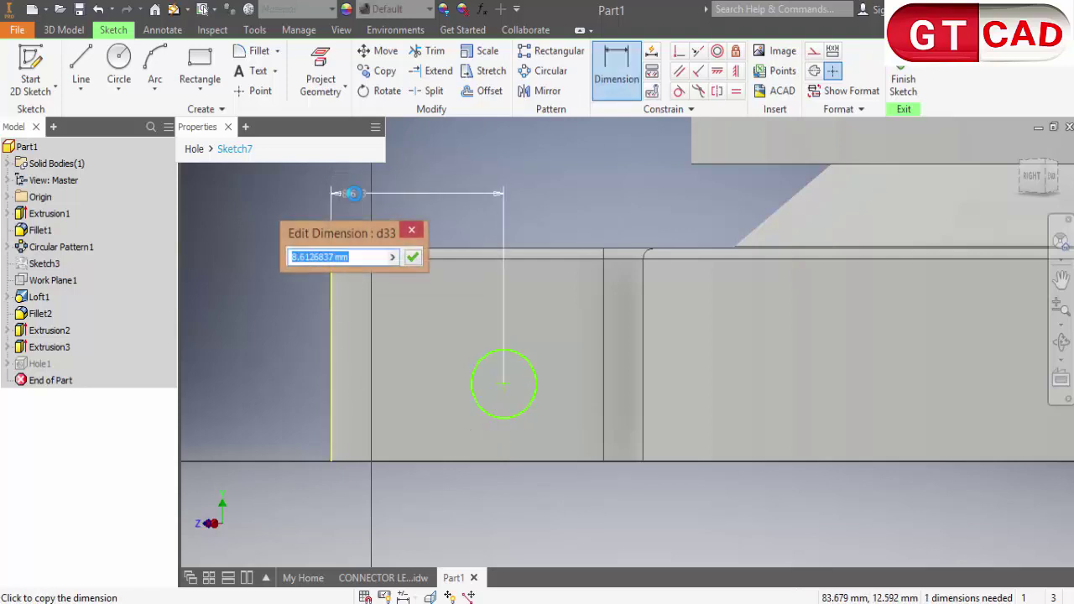
pyautogui.write('7')
pyautogui.press('Return')
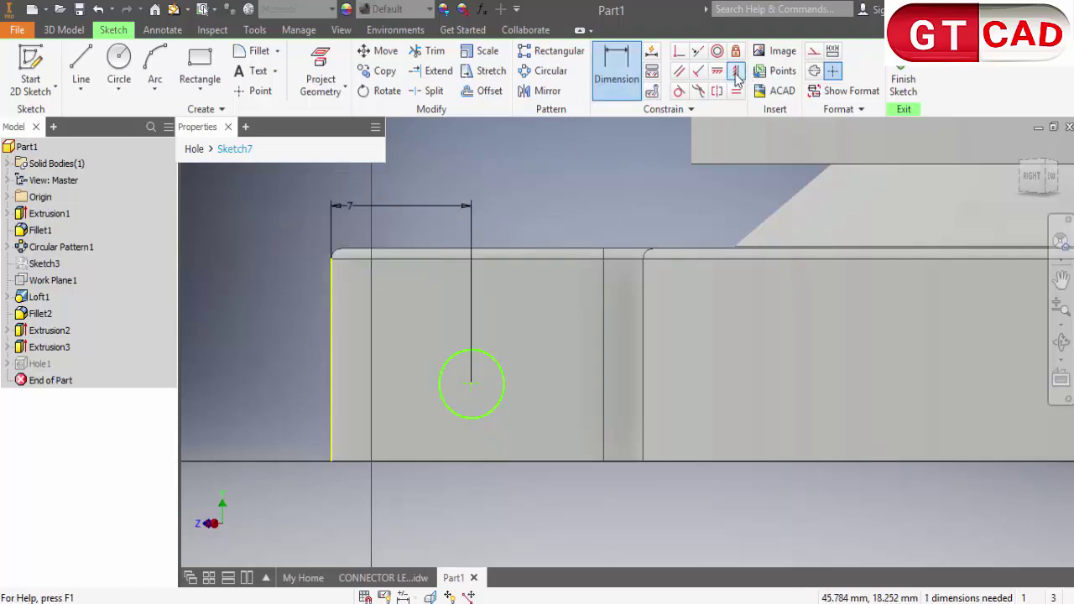
# - Constrain the hole centre horizontal with the edge midpoint and finish the sketch to create Hole1
pyautogui.click(736, 70)
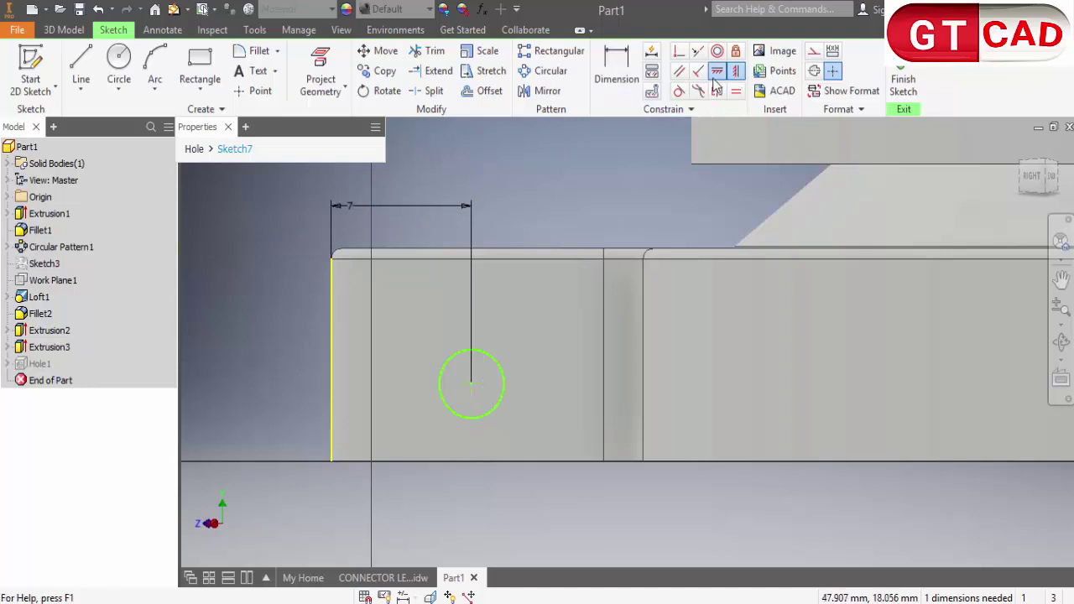
pyautogui.click(717, 70)
pyautogui.click(471, 383)
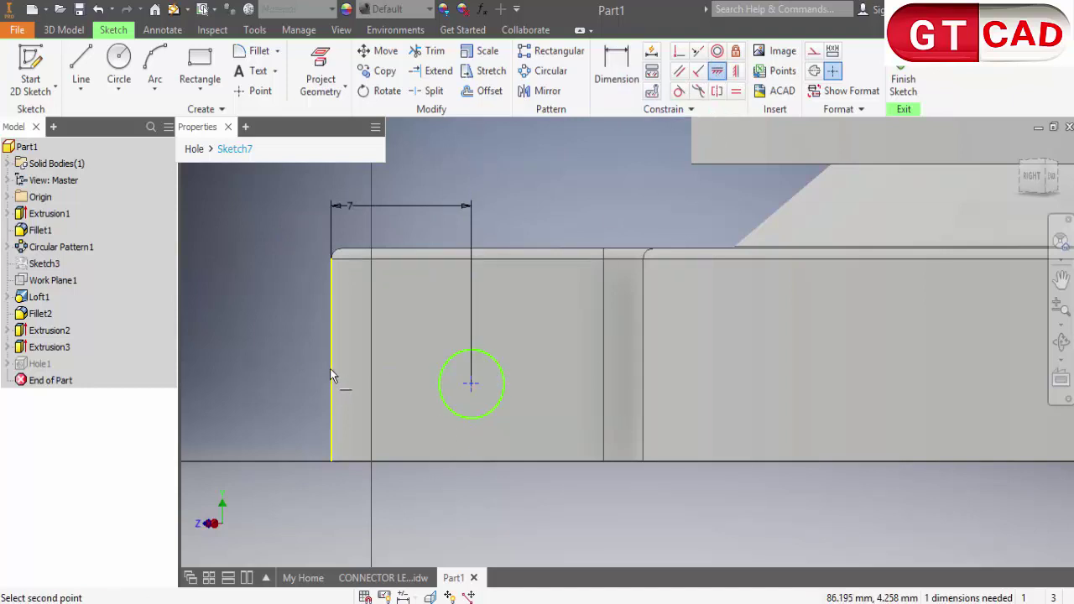
pyautogui.click(331, 360)
pyautogui.press('Escape')
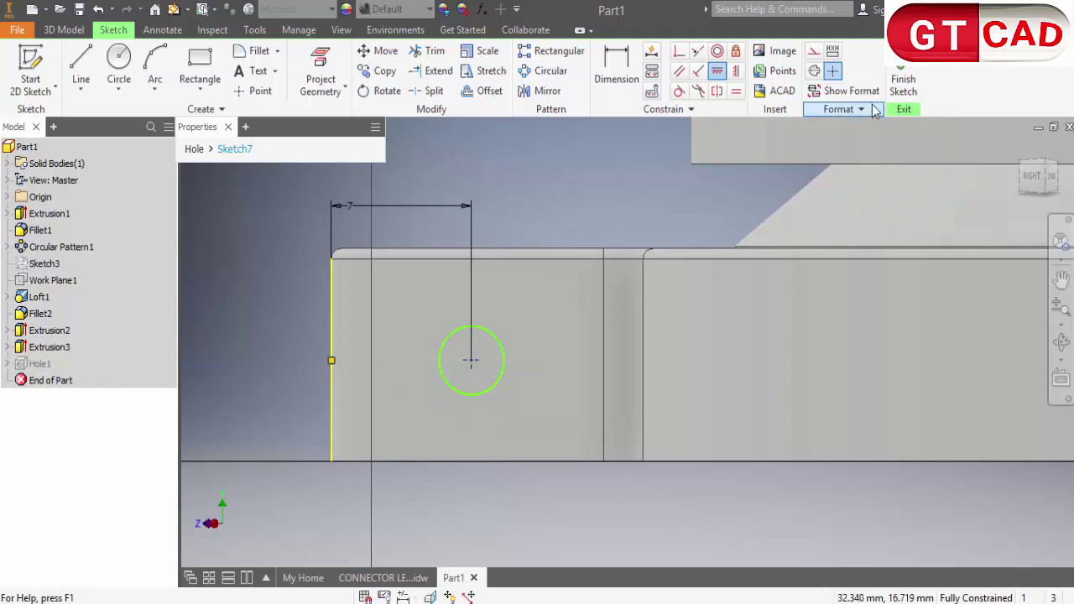
pyautogui.moveTo(723, 354); pyautogui.dragTo(626, 403, button='right')
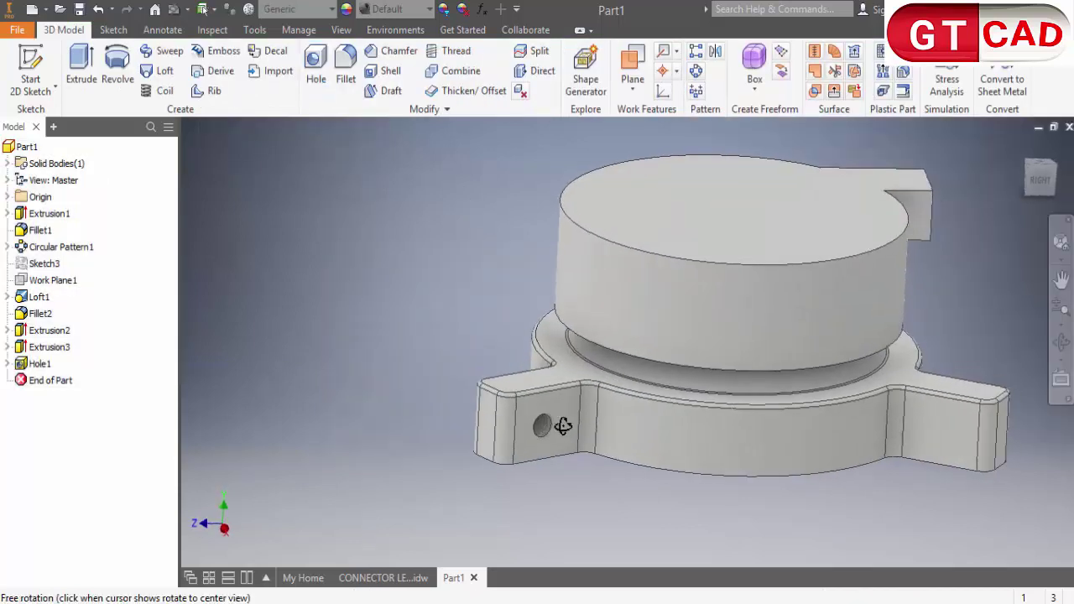
pyautogui.scroll(-2, 538, 423)
pyautogui.scroll(-2, 527, 415)
pyautogui.scroll(4, 526, 414)
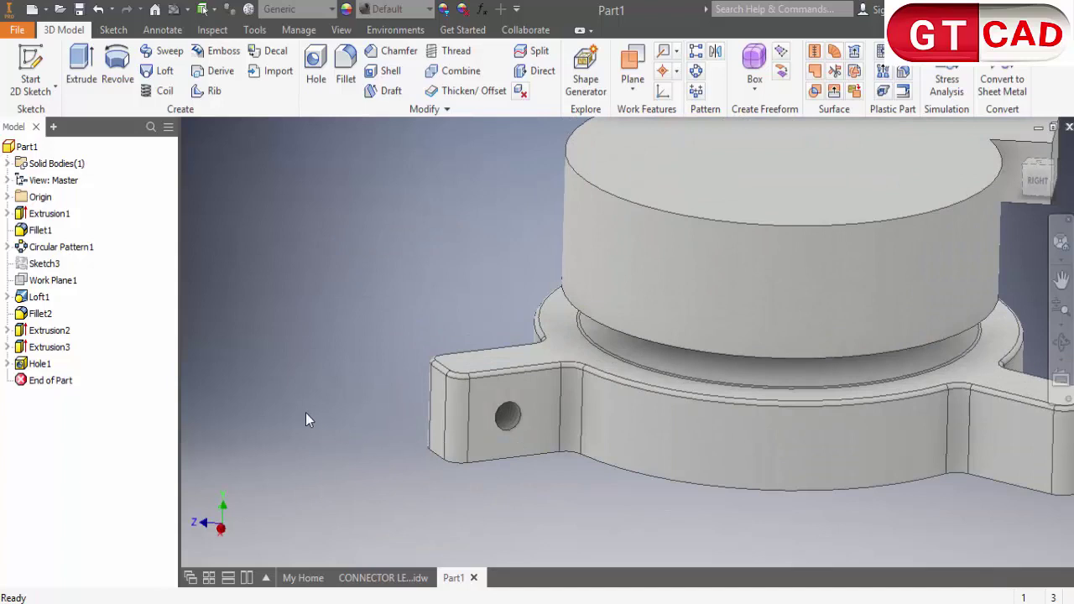
pyautogui.scroll(4, 362, 435)
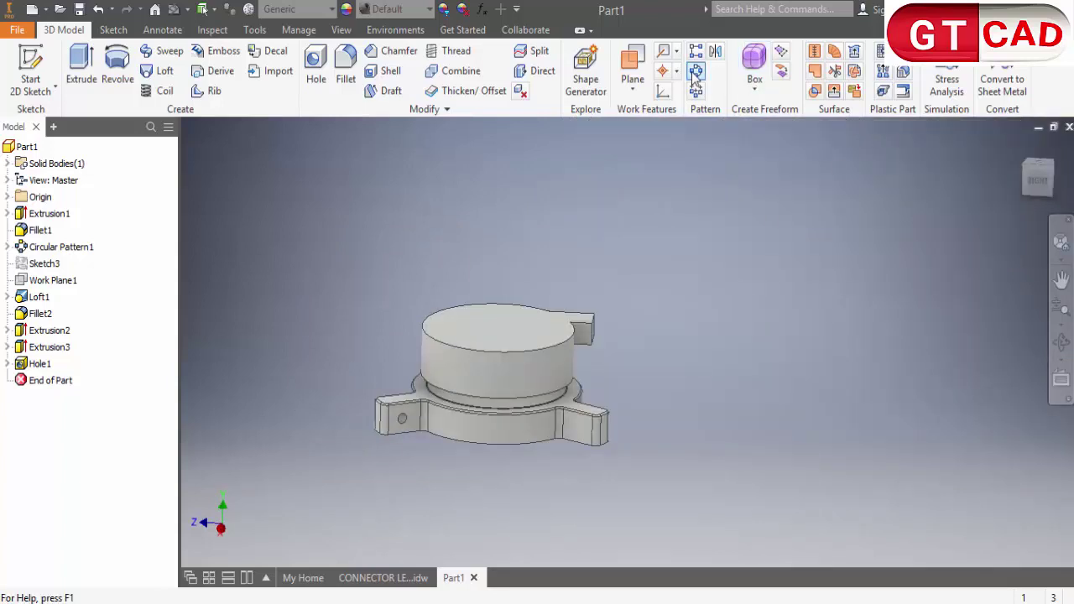
# - Circular-pattern Hole1 three times over 360° around the cylinder's axis
pyautogui.click(696, 70)
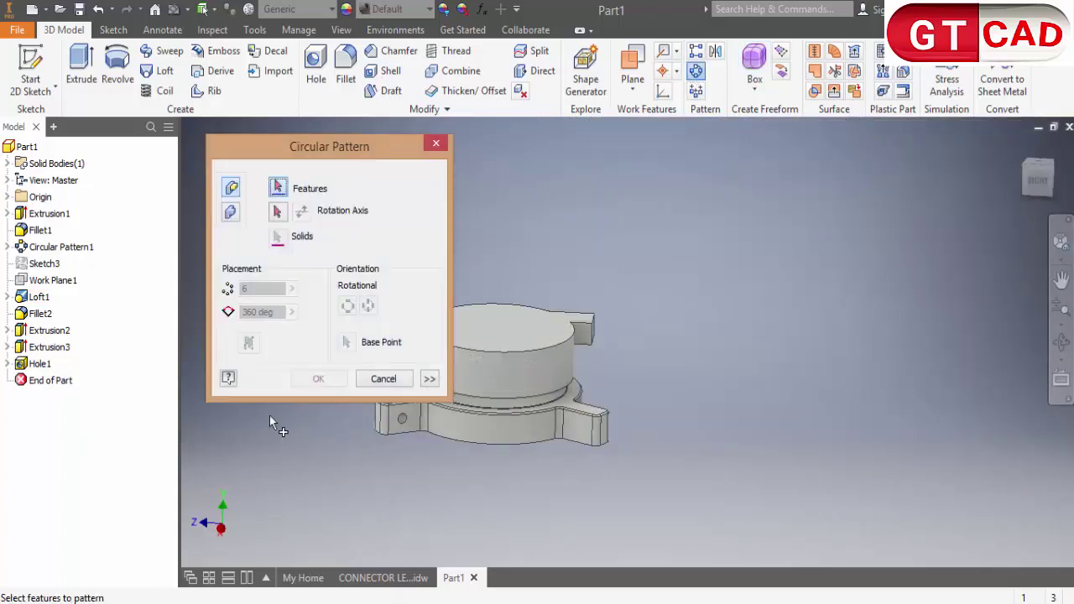
pyautogui.click(40, 364)
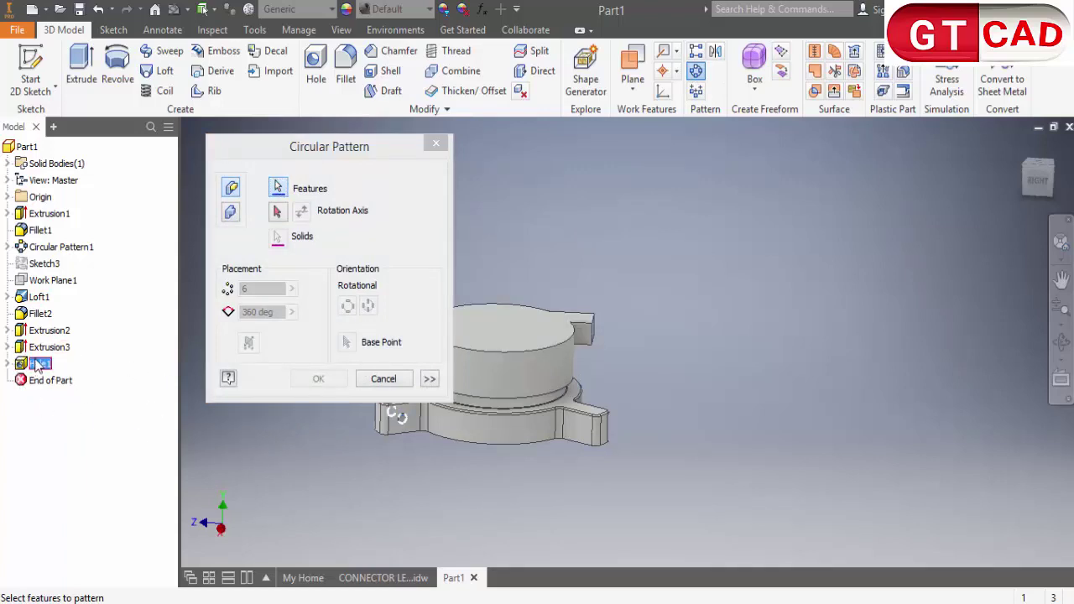
pyautogui.click(280, 212)
pyautogui.click(493, 388)
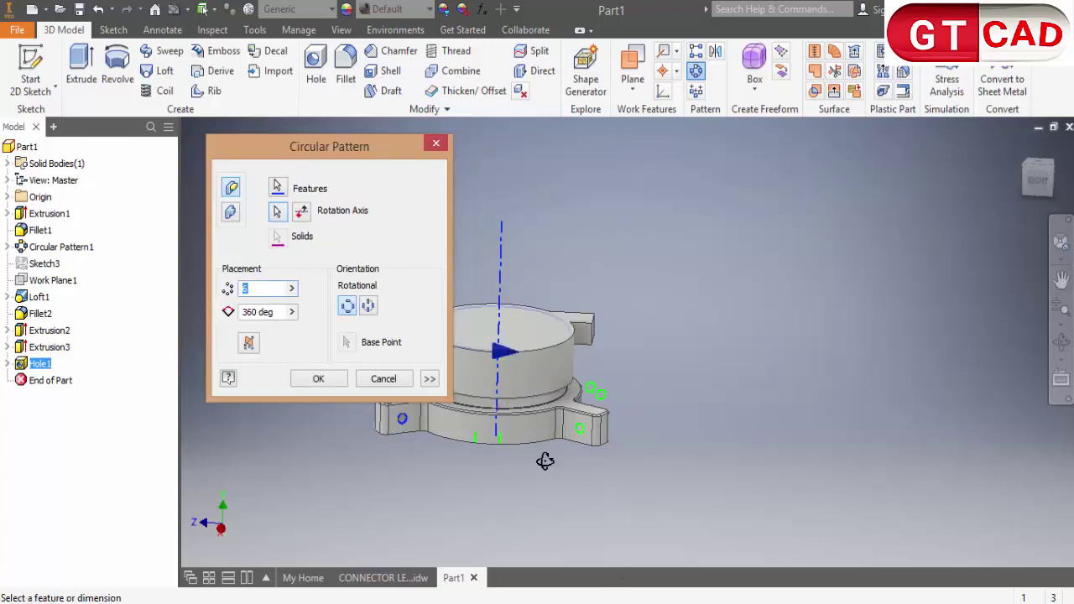
pyautogui.keyDown('shift'); pyautogui.moveTo(546, 456); pyautogui.dragTo(537, 488, button='middle'); pyautogui.keyUp('shift')
pyautogui.doubleClick(262, 288)
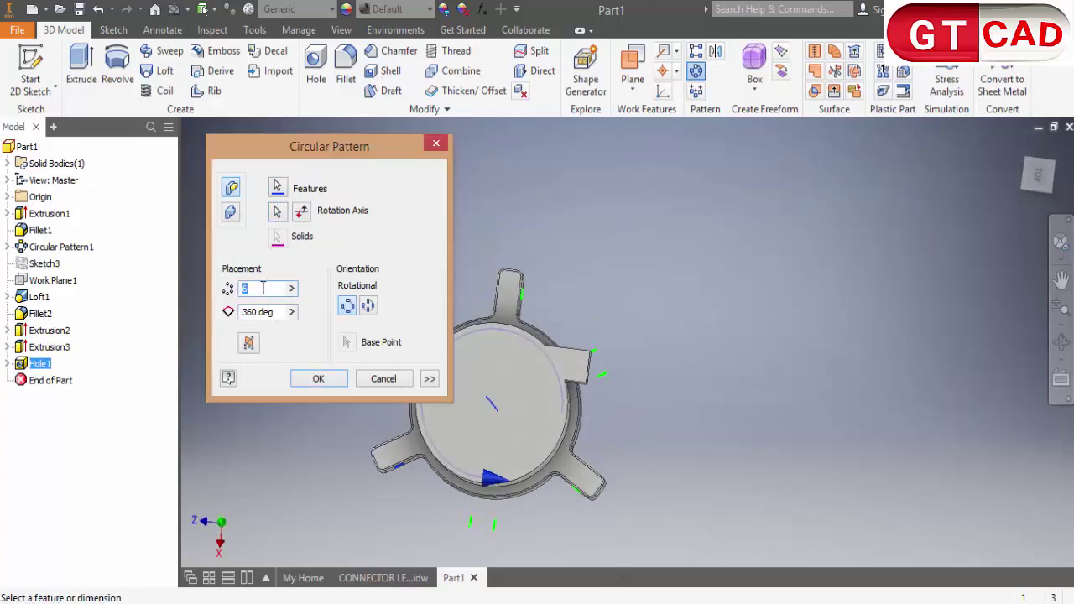
pyautogui.write('3')
pyautogui.click(313, 382)
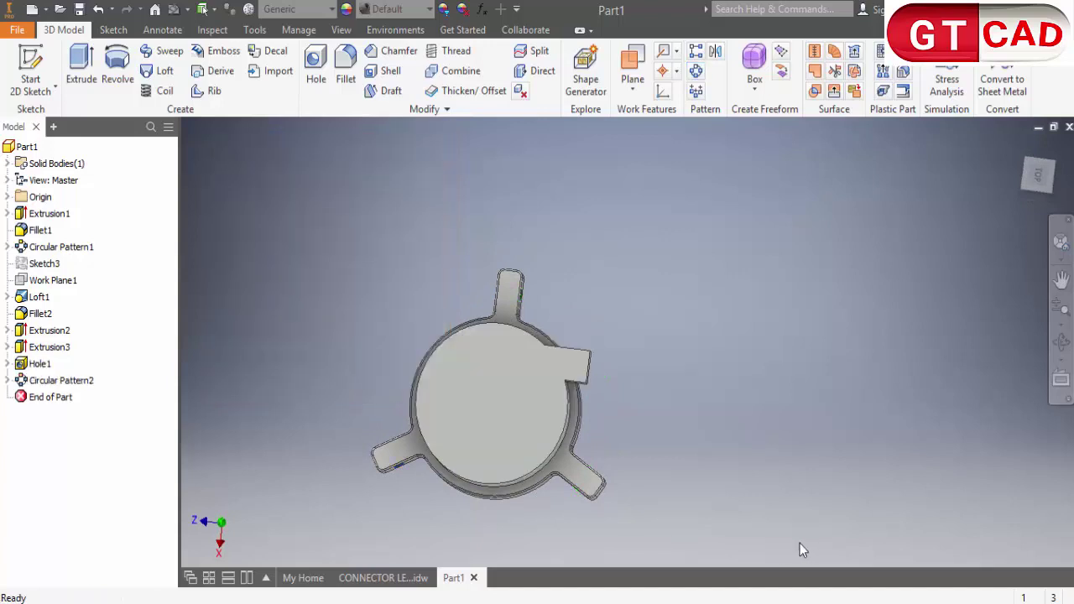
pyautogui.moveTo(800, 548)
pyautogui.keyDown('shift'); pyautogui.mouseDown(button='middle')
pyautogui.moveTo(724, 446)
pyautogui.moveTo(539, 442)
pyautogui.moveTo(628, 400)
pyautogui.moveTo(579, 396)
pyautogui.moveTo(647, 386)
pyautogui.moveTo(681, 413)
pyautogui.moveTo(583, 186)
pyautogui.moveTo(515, 395)
pyautogui.mouseUp(button='middle'); pyautogui.keyUp('shift')
# - In the CONNECTOR LEGS drawing, add a Ø4.5 THRU hole note to Section C-C
pyautogui.click(401, 579)
pyautogui.scroll(5, 707, 438)
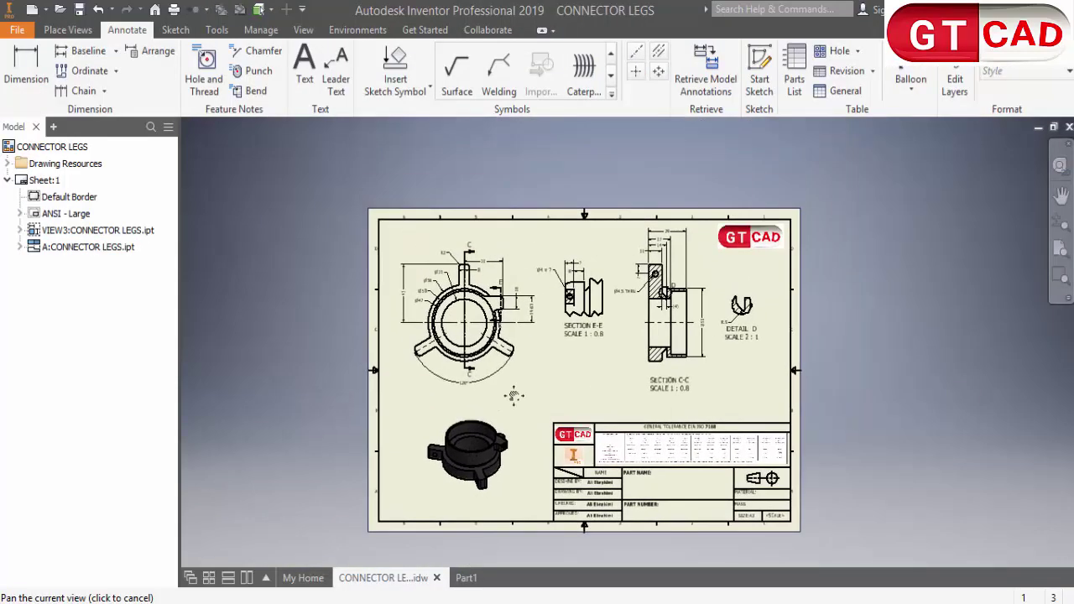
pyautogui.scroll(-5, 588, 290)
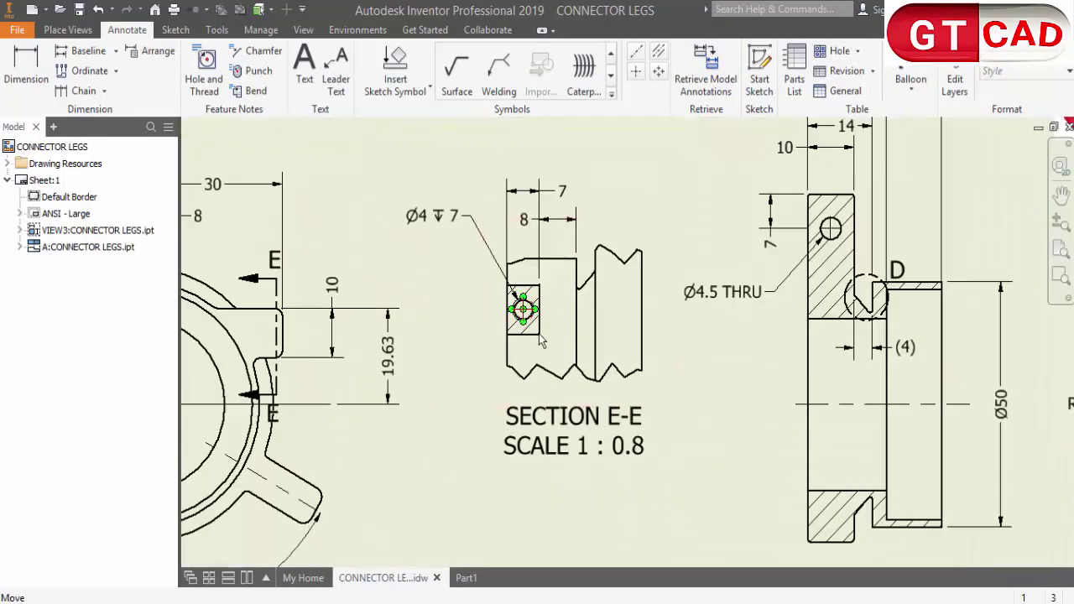
pyautogui.scroll(5, 654, 409)
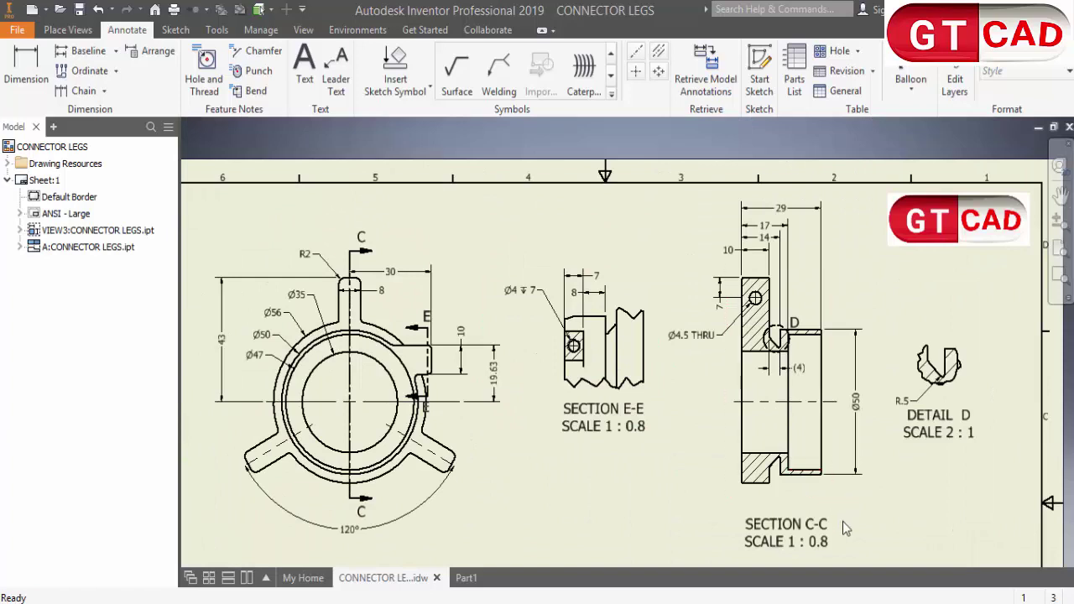
pyautogui.moveTo(843, 503); pyautogui.dragTo(826, 543, button='middle')
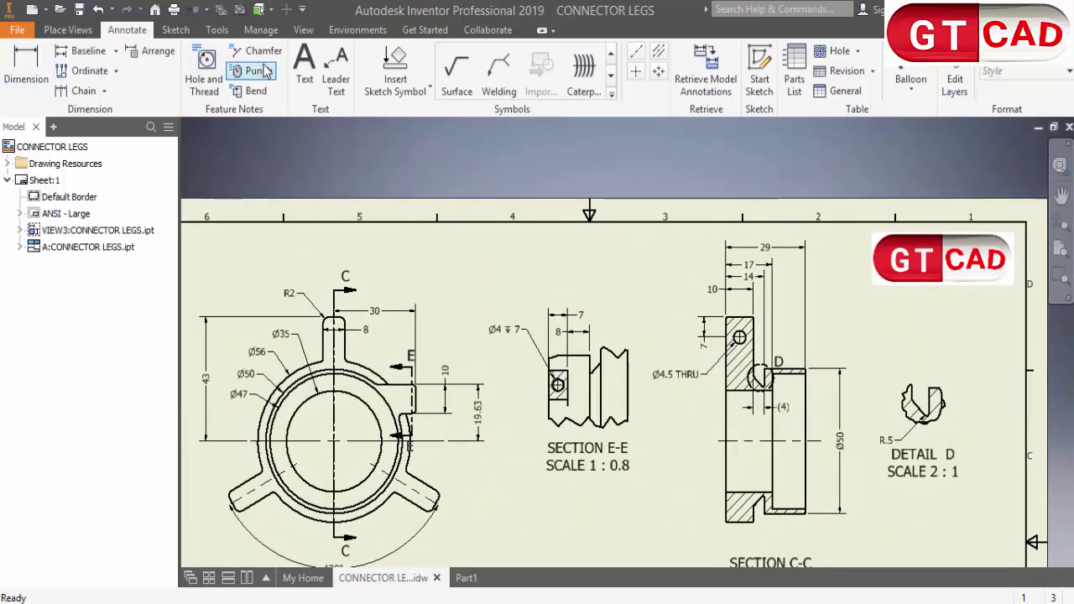
pyautogui.click(204, 72)
pyautogui.scroll(-2, 742, 335)
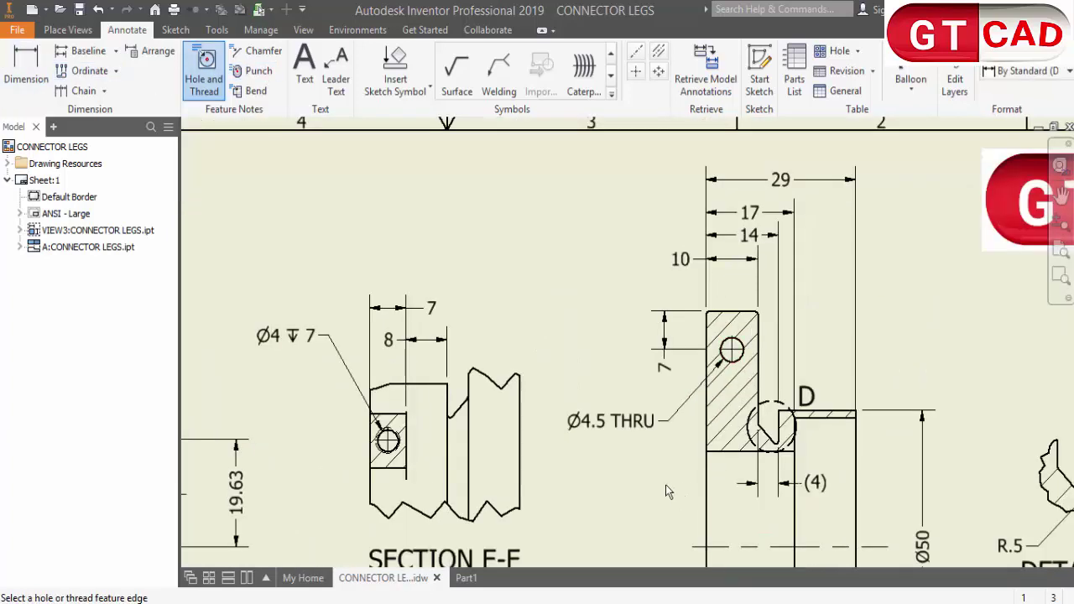
pyautogui.click(725, 363)
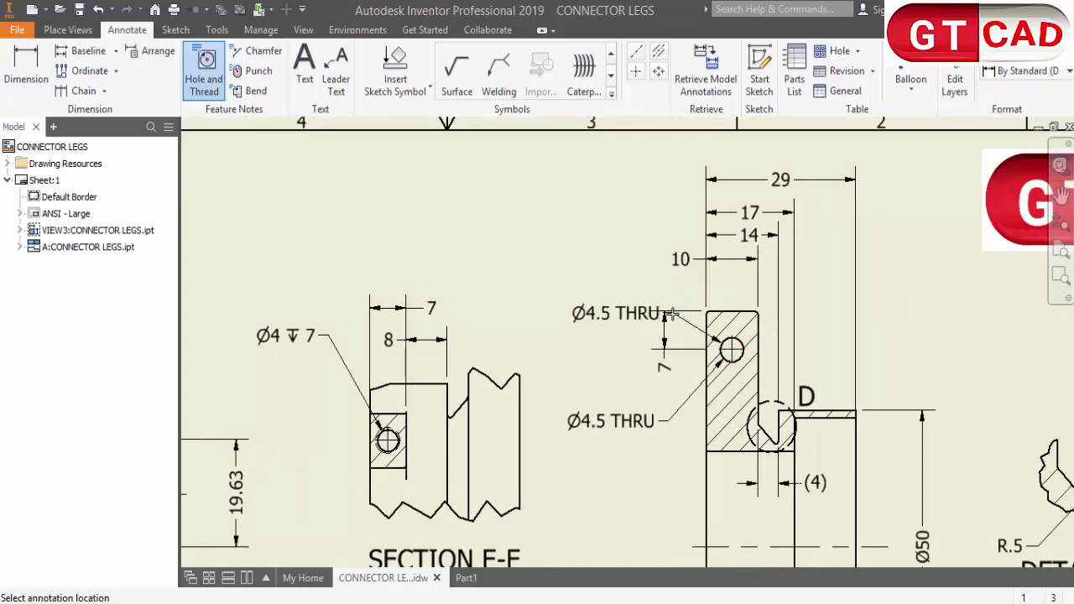
pyautogui.rightClick(661, 314)
pyautogui.click(722, 321)
pyautogui.scroll(3, 714, 298)
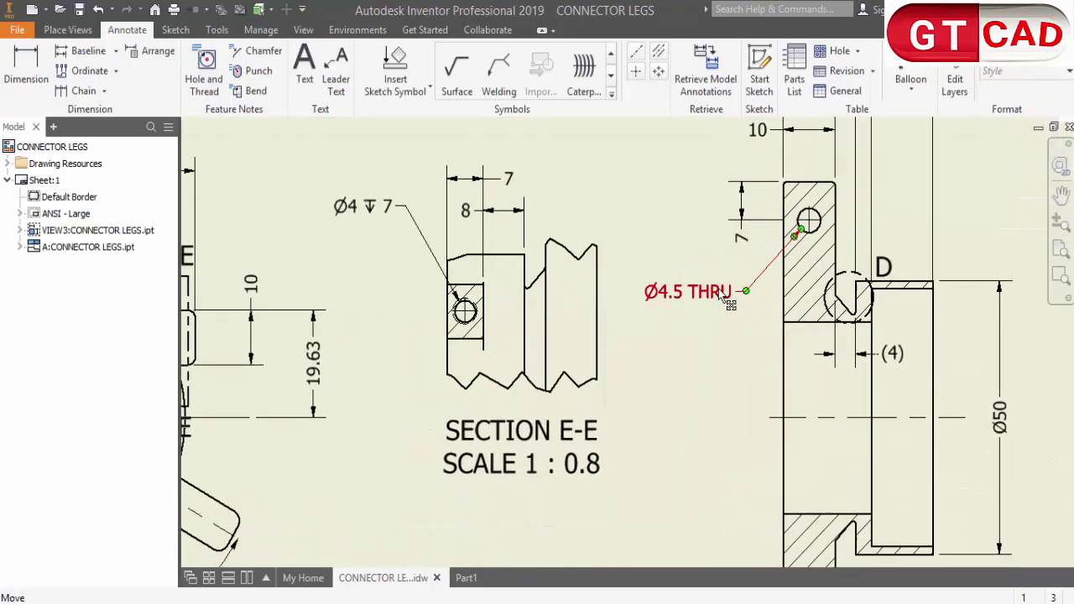
pyautogui.scroll(-2, 570, 302)
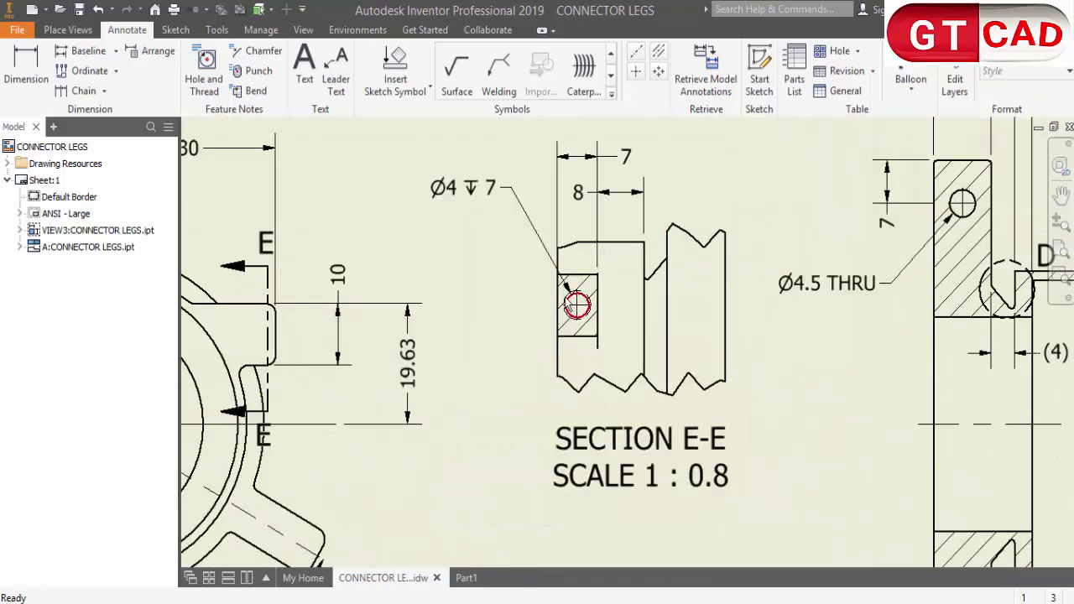
pyautogui.scroll(-4, 564, 307)
# - Add an M4x0.7 - 6H hole note above the threaded hole in Section E-E
pyautogui.click(210, 99)
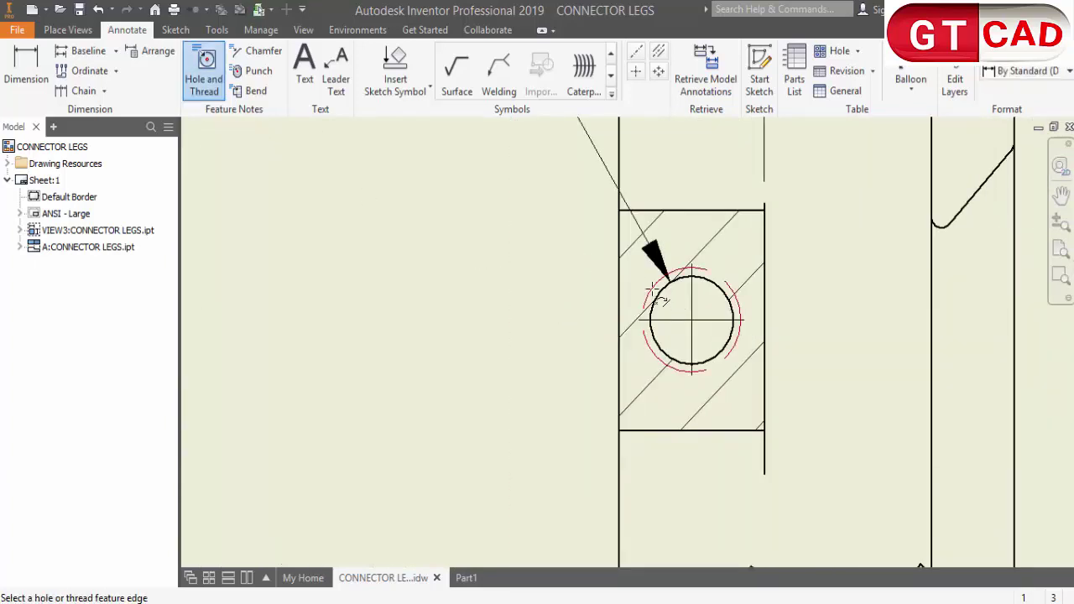
pyautogui.click(677, 302)
pyautogui.scroll(2, 566, 271)
pyautogui.click(514, 216)
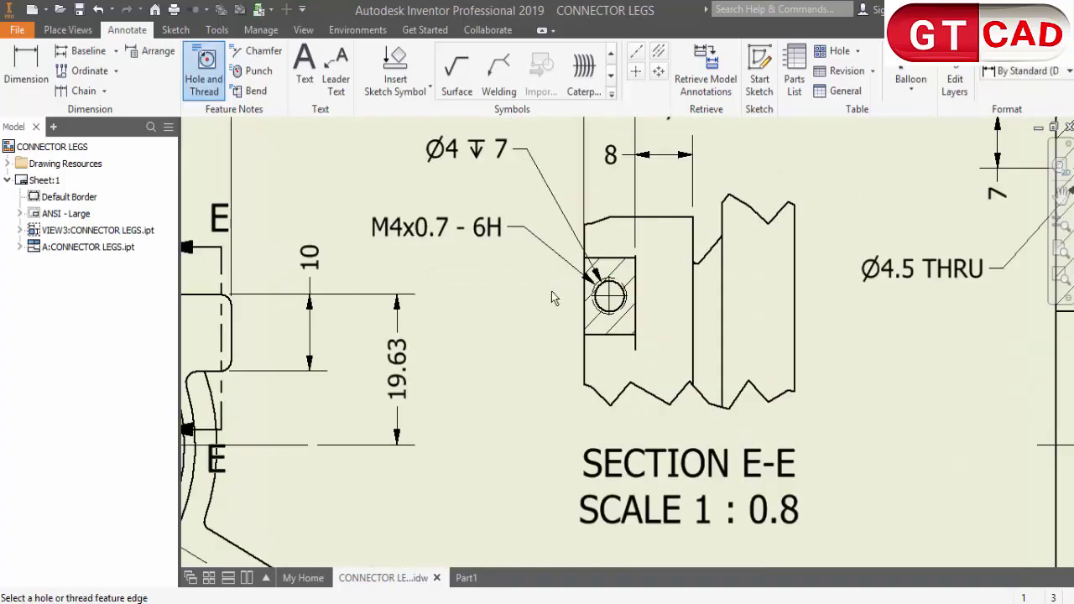
pyautogui.rightClick(503, 305)
pyautogui.click(555, 307)
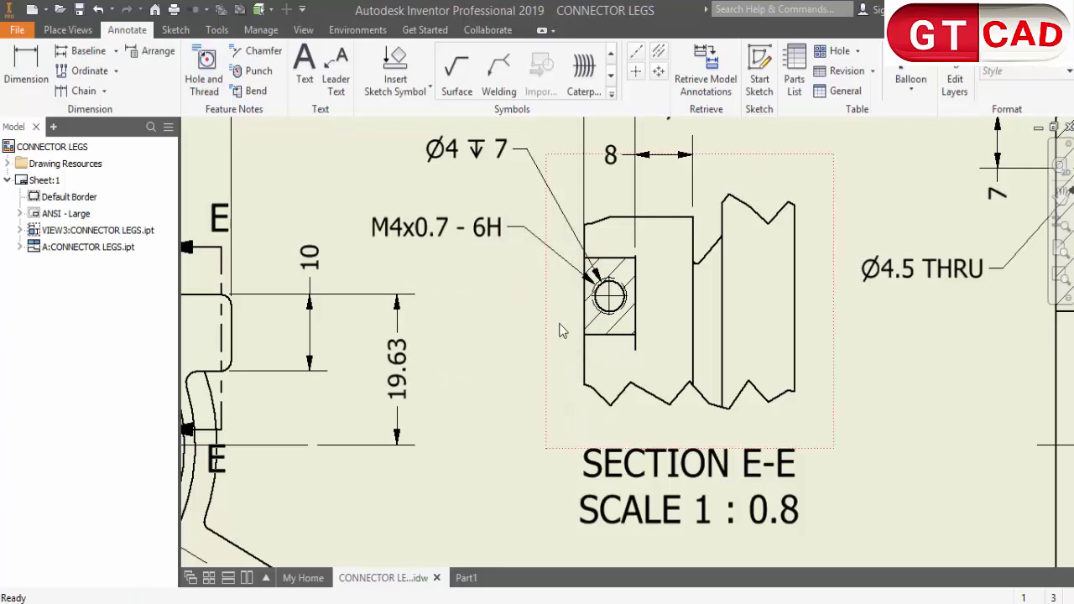
# - Delete the Ø4 depth-7 hole note from Section E-E
pyautogui.click(467, 154)
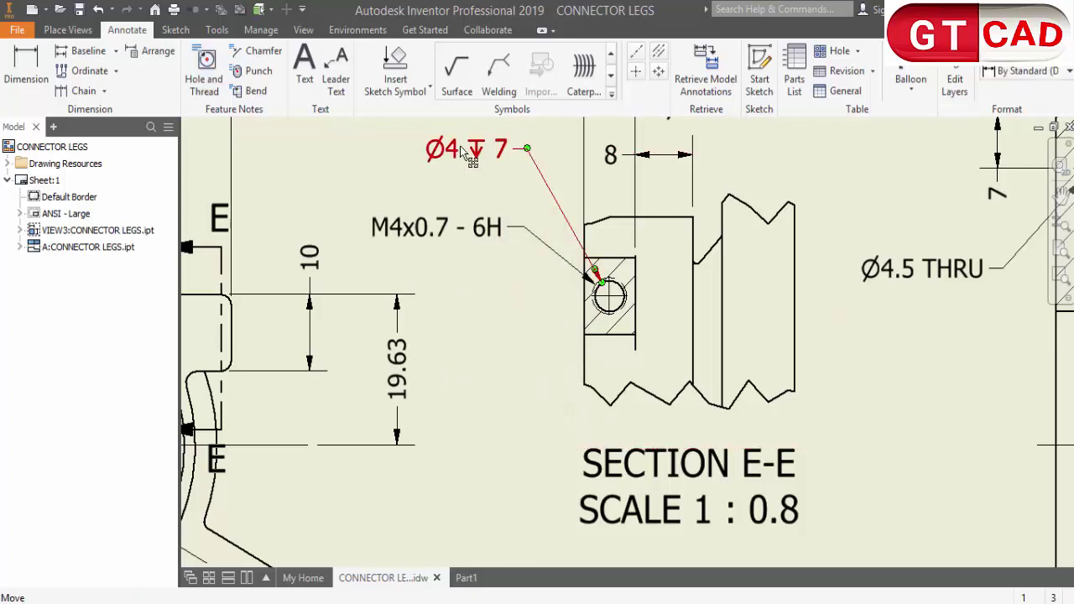
pyautogui.press('Delete')
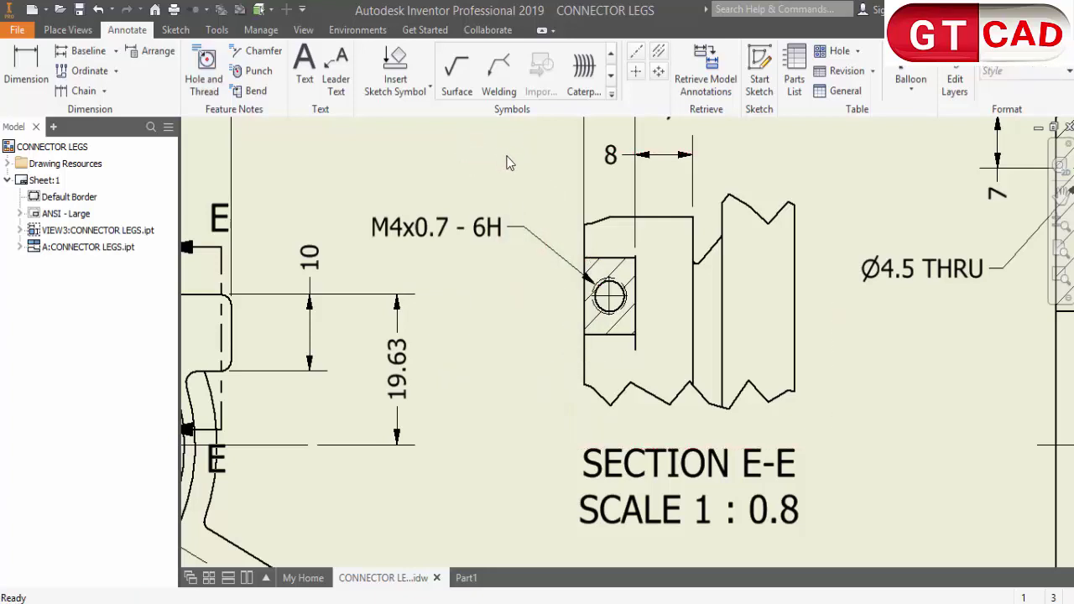
pyautogui.scroll(-4, 506, 160)
pyautogui.moveTo(537, 233); pyautogui.dragTo(519, 296, button='middle')
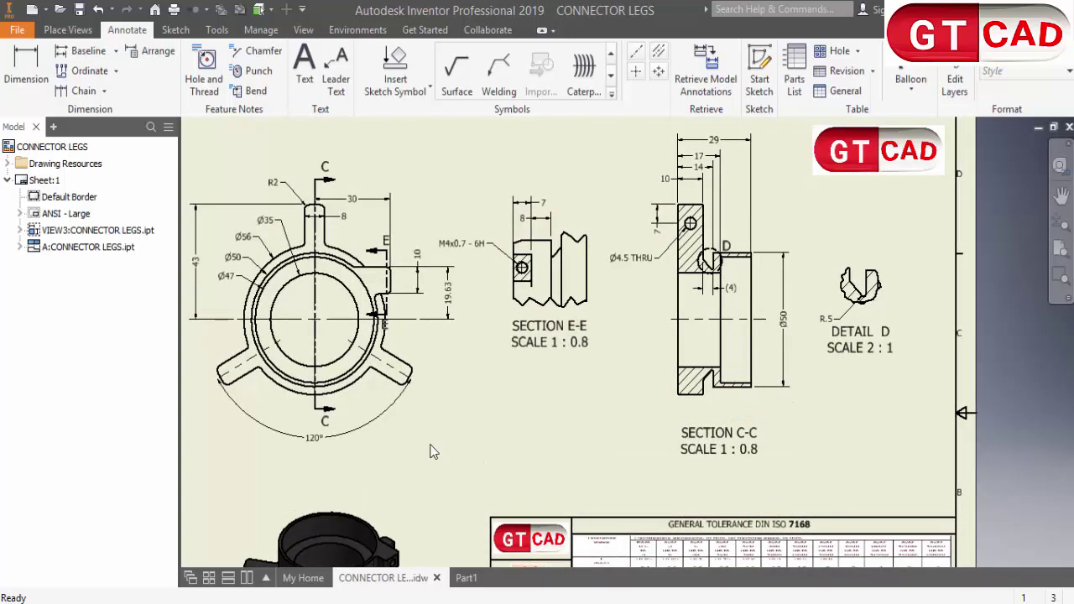
# - Open the main drawing view's settings and close them again
pyautogui.doubleClick(421, 410)
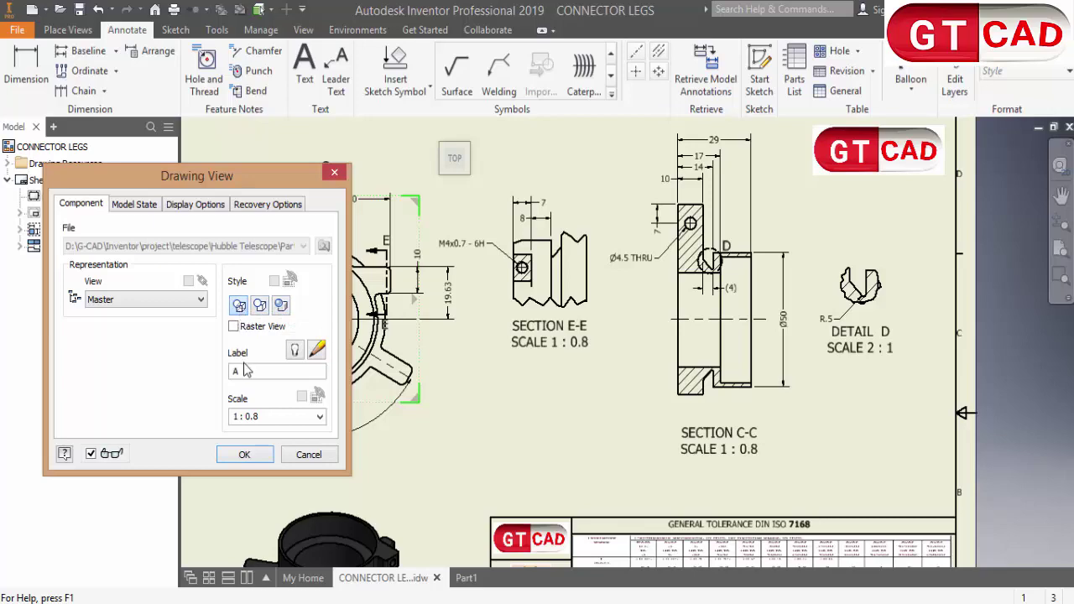
pyautogui.click(244, 454)
pyautogui.scroll(5, 392, 304)
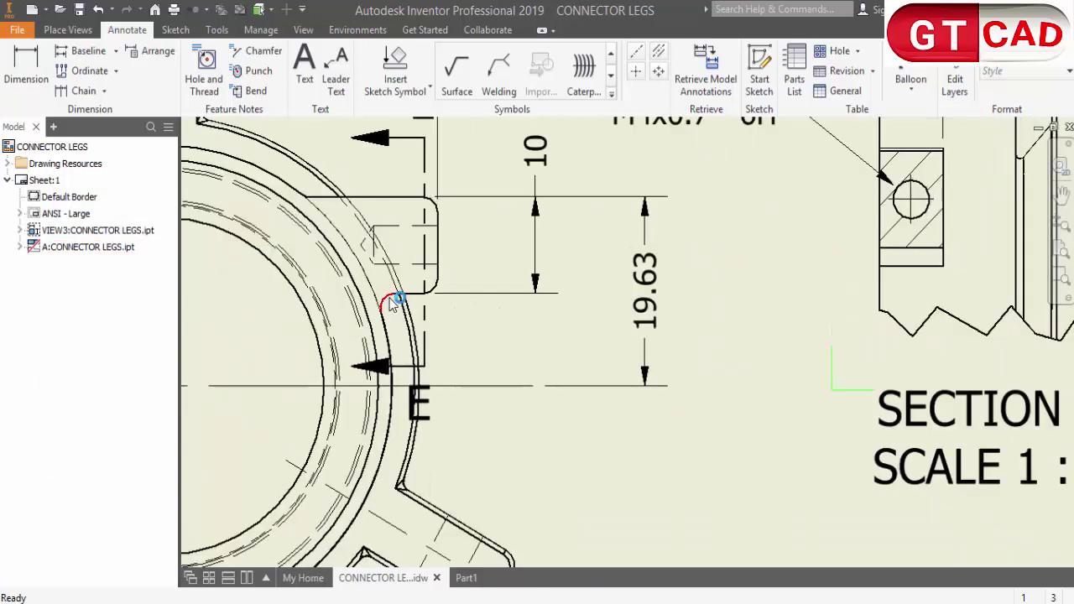
pyautogui.scroll(-2, 393, 304)
pyautogui.scroll(2, 568, 443)
# - Place an M4x0.7 - 6H thread note above the main view's threaded hole
pyautogui.click(204, 71)
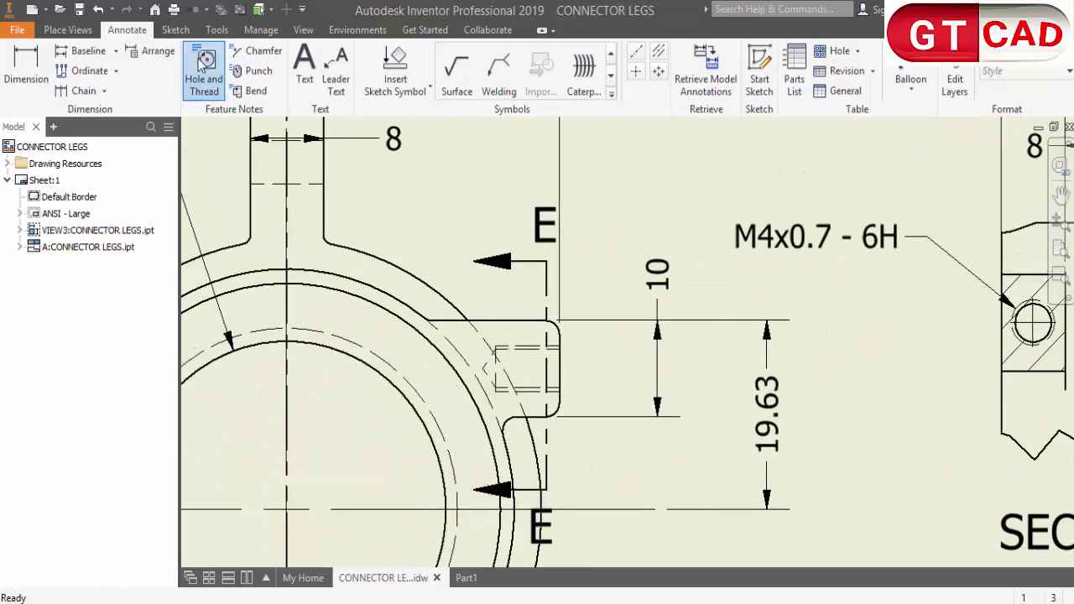
pyautogui.click(525, 349)
pyautogui.scroll(-3, 644, 164)
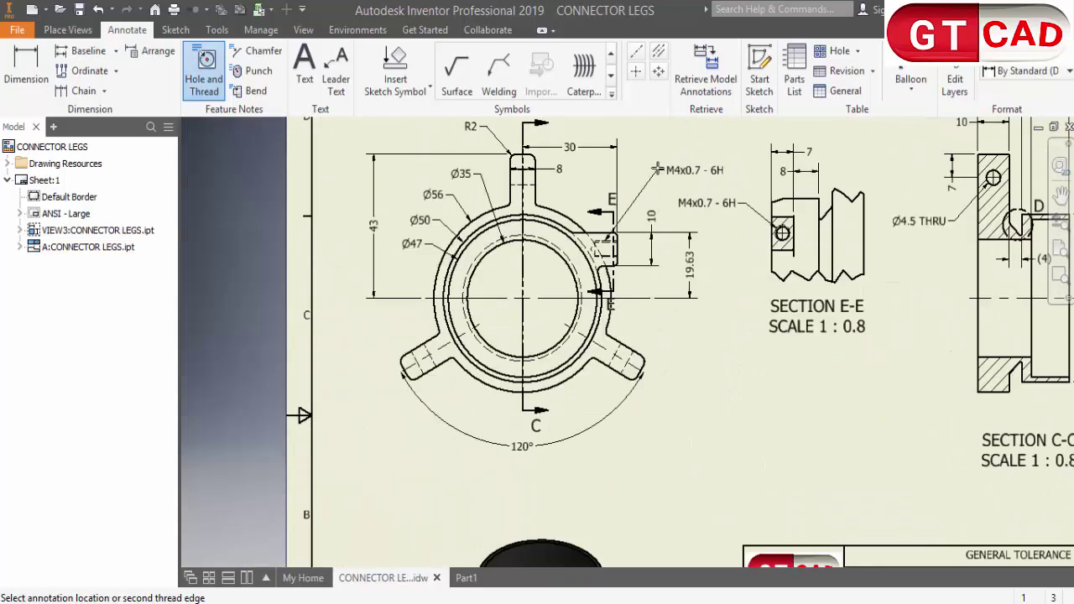
pyautogui.click(660, 165)
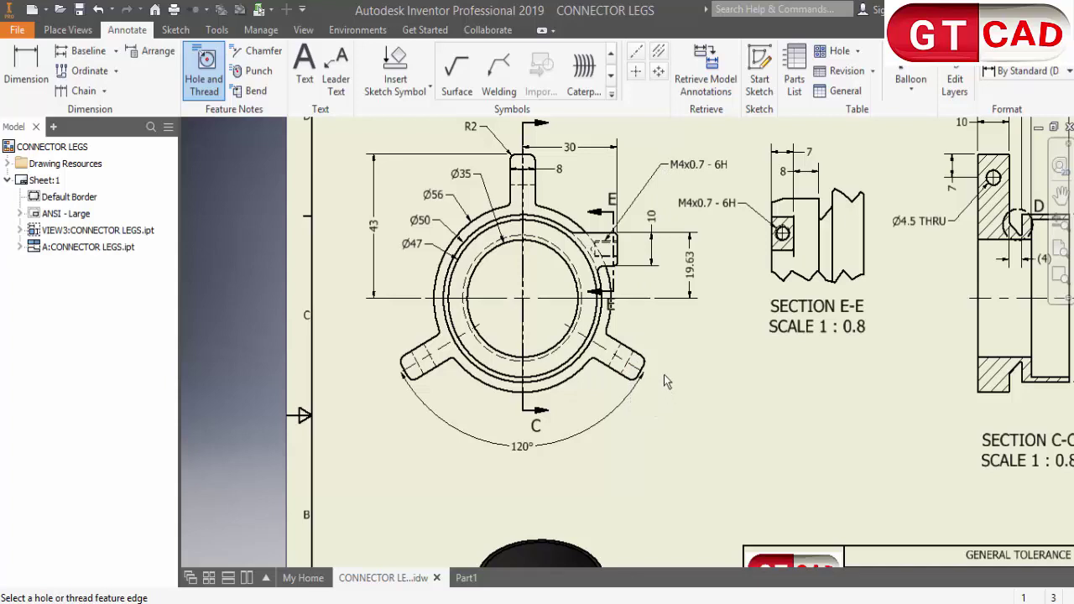
# - Place a Ø4.5 THRU hole note below the left lug's hole
pyautogui.moveTo(646, 390); pyautogui.dragTo(620, 415, button='middle')
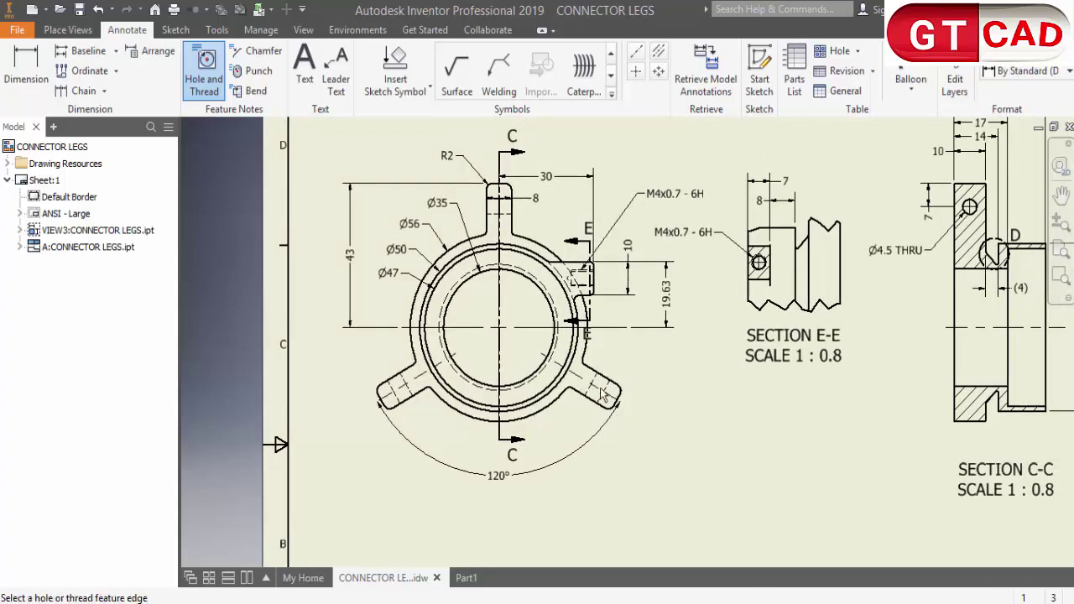
pyautogui.scroll(-3, 540, 364)
pyautogui.scroll(3, 463, 372)
pyautogui.scroll(2, 463, 372)
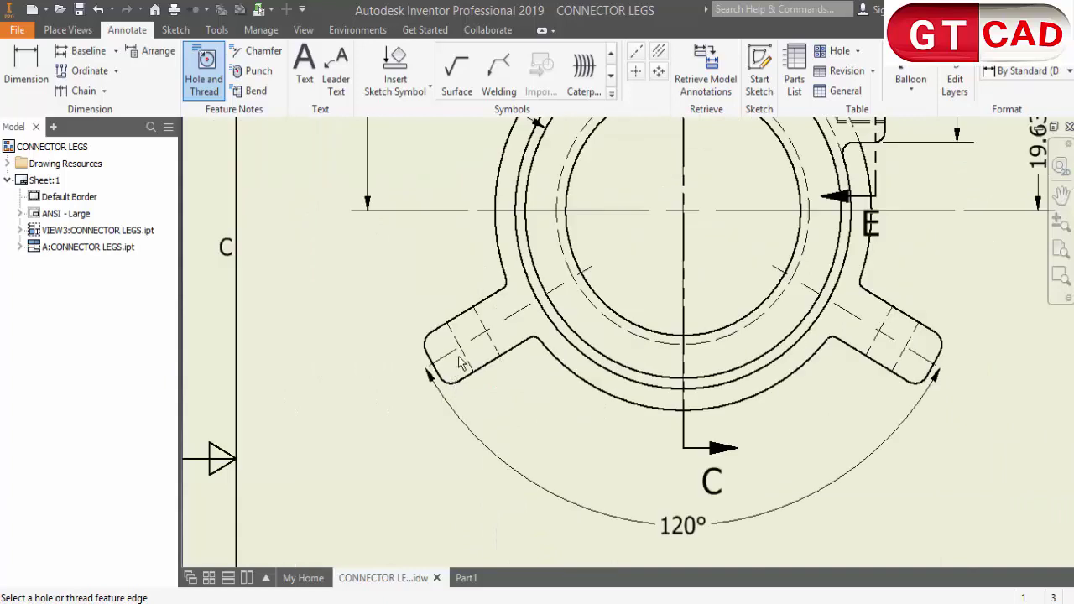
pyautogui.click(460, 363)
pyautogui.click(426, 457)
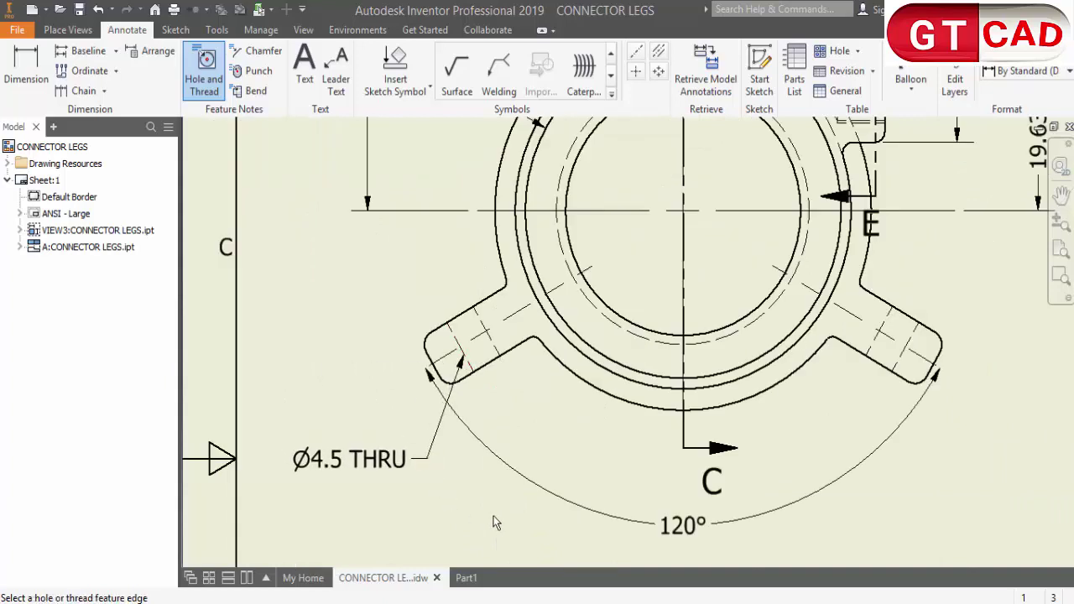
pyautogui.press('Escape')
# - Pan the sheet and return to the Part1 3D model
pyautogui.scroll(-2, 474, 469)
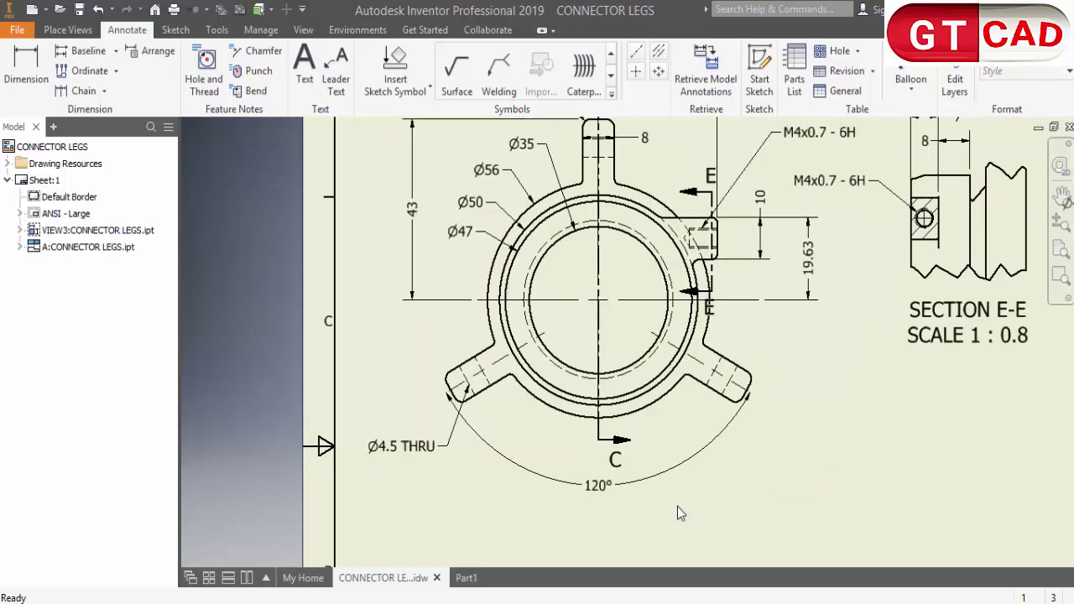
pyautogui.scroll(-2, 677, 506)
pyautogui.moveTo(687, 530); pyautogui.dragTo(495, 560, button='middle')
pyautogui.click(467, 578)
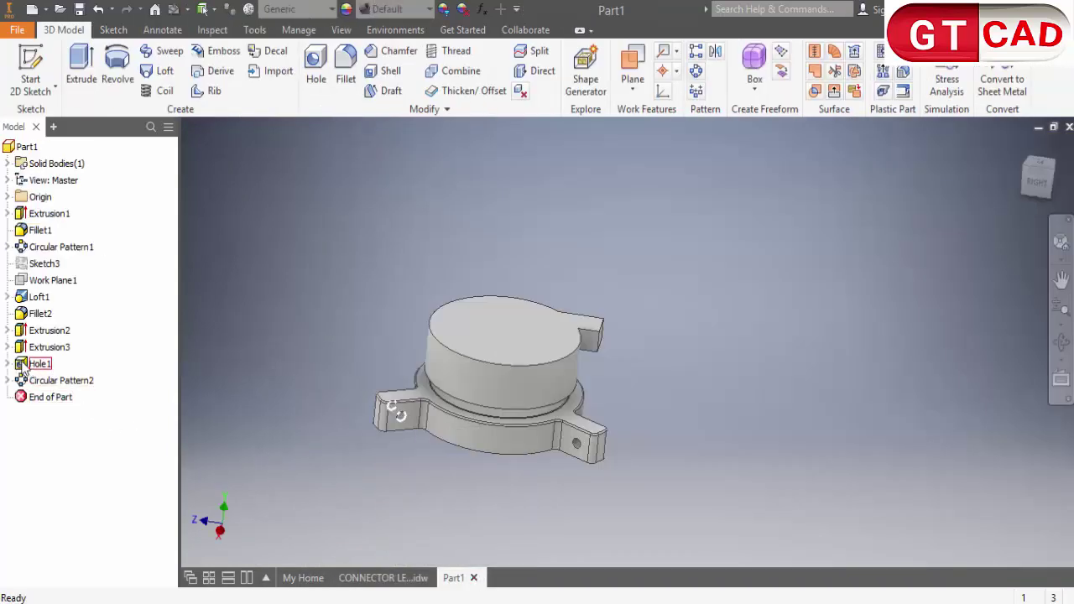
# - Change Hole1 to a simple hole with a 4.5 mm diameter
pyautogui.doubleClick(35, 364)
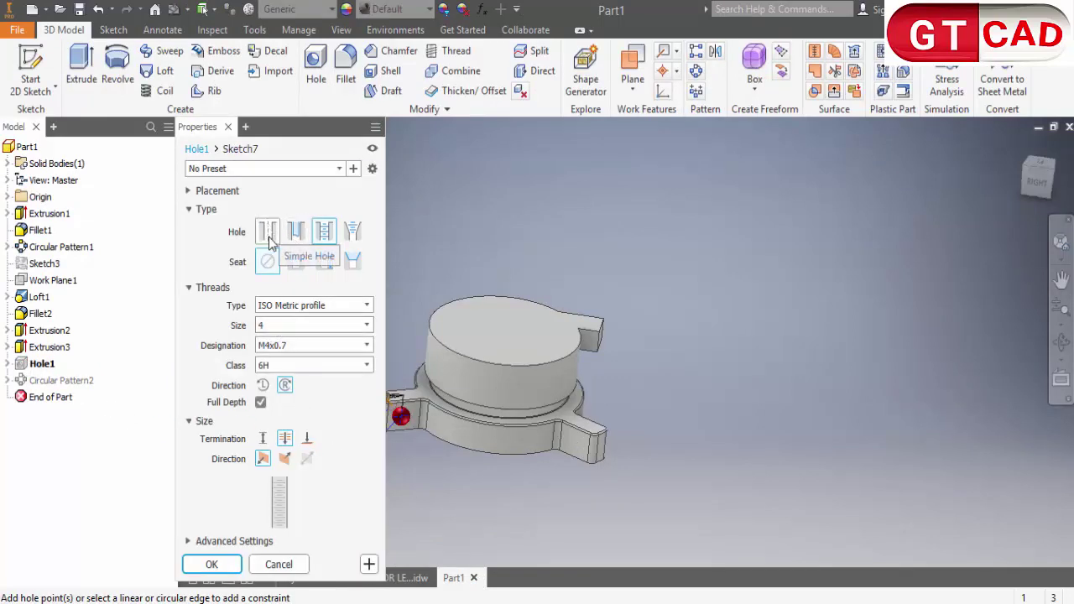
pyautogui.click(267, 231)
pyautogui.doubleClick(331, 409)
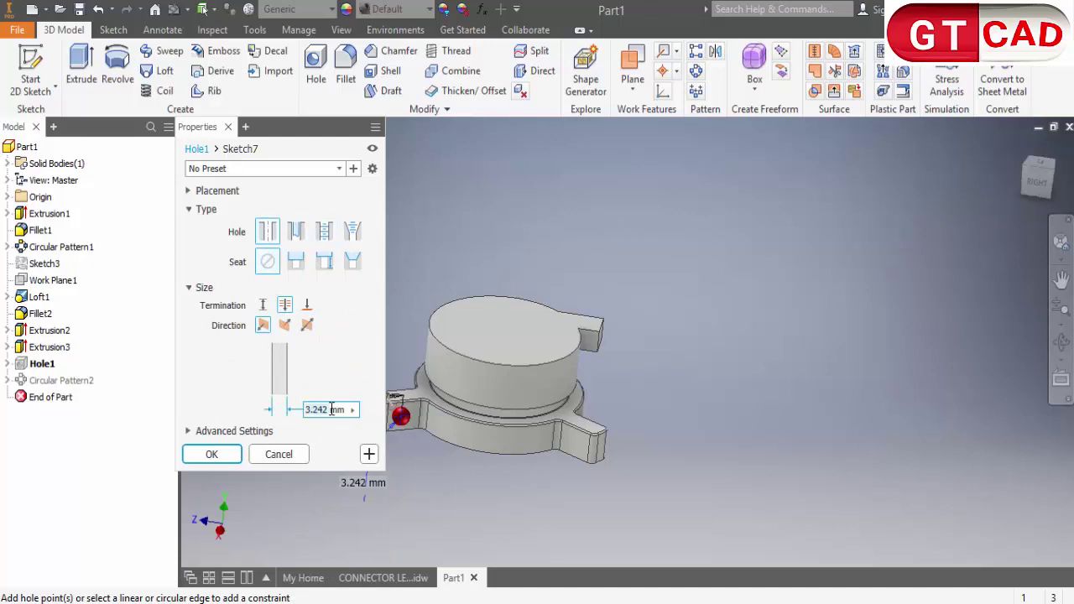
pyautogui.write('4.5mm')
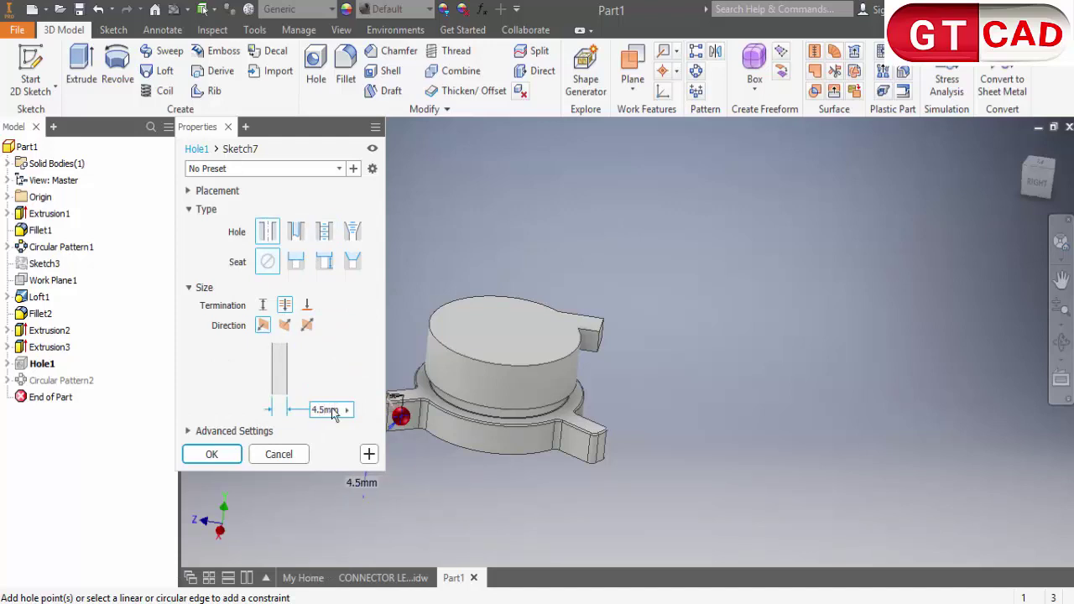
pyautogui.click(192, 454)
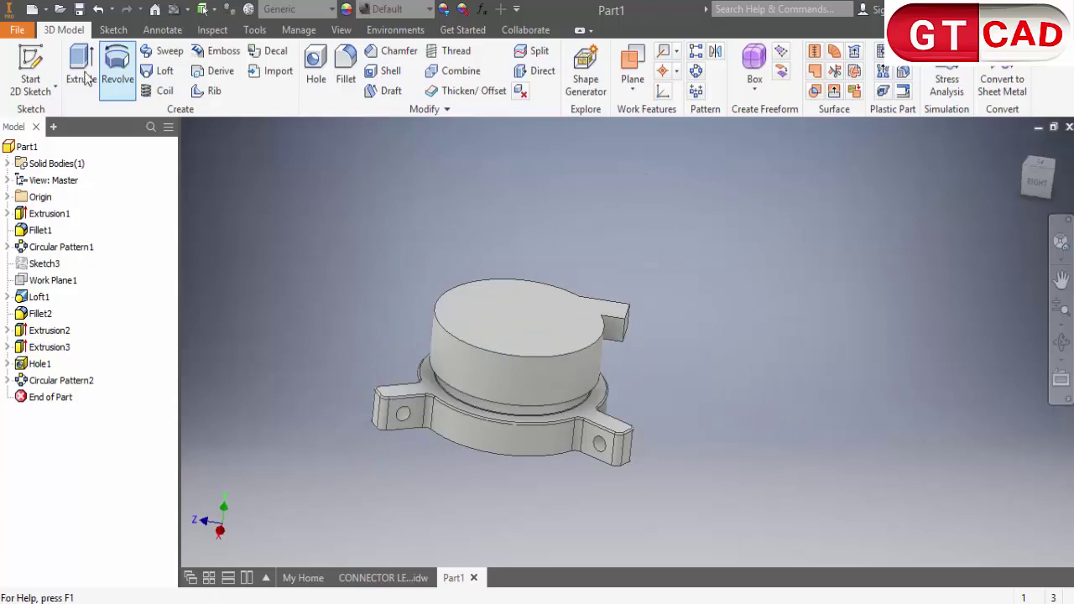
# - Set up a tapped M4x0.7 hole on the small tab's face, 11.8 mm deep with 7 mm thread
pyautogui.click(316, 71)
pyautogui.keyDown('shift'); pyautogui.moveTo(618, 422); pyautogui.dragTo(657, 362, button='middle'); pyautogui.keyUp('shift')
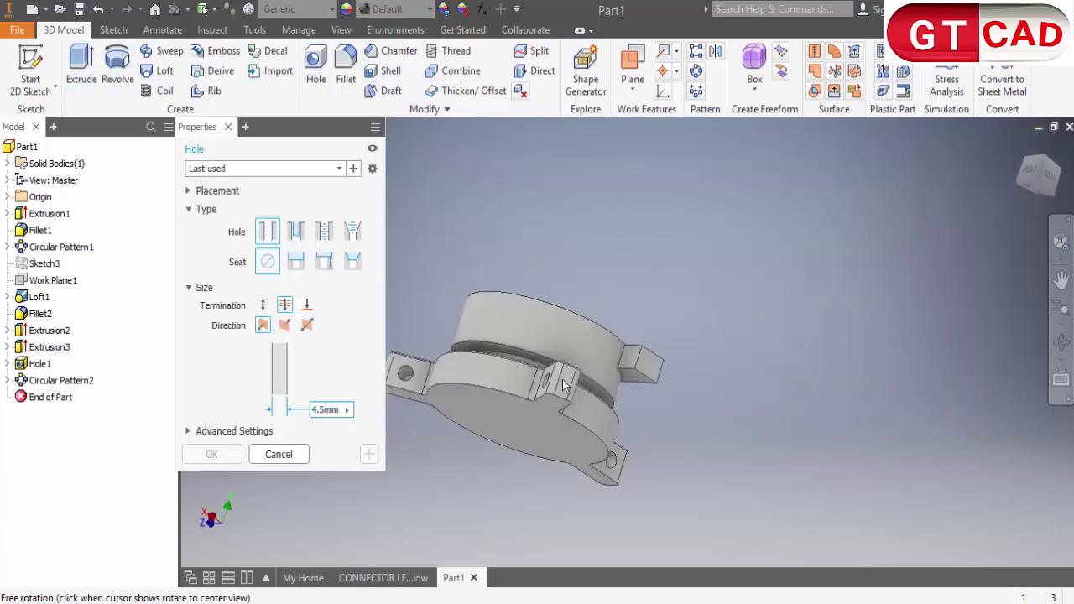
pyautogui.click(648, 364)
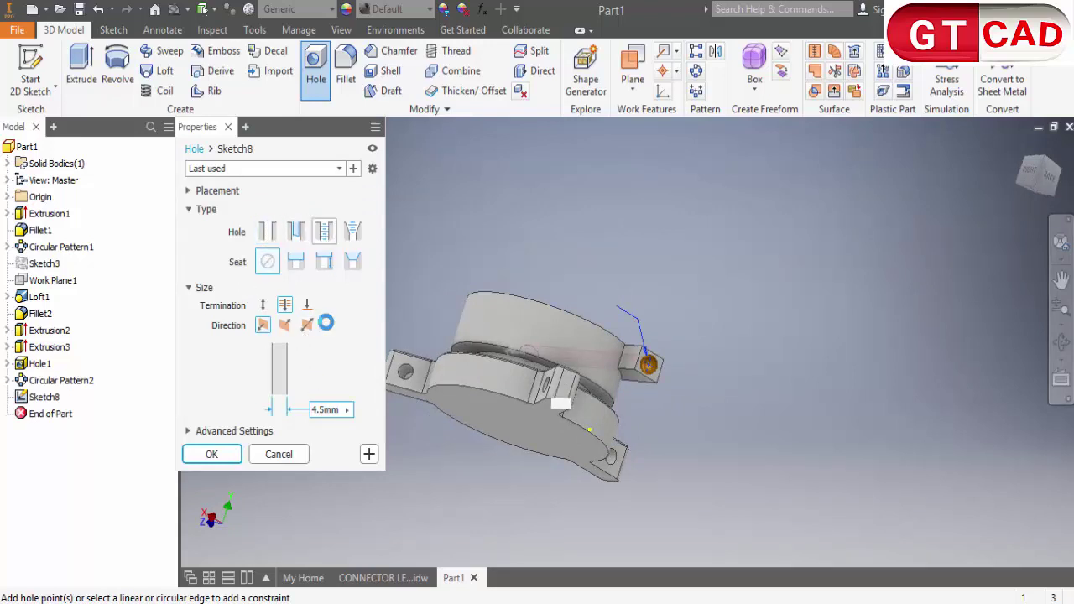
pyautogui.click(324, 232)
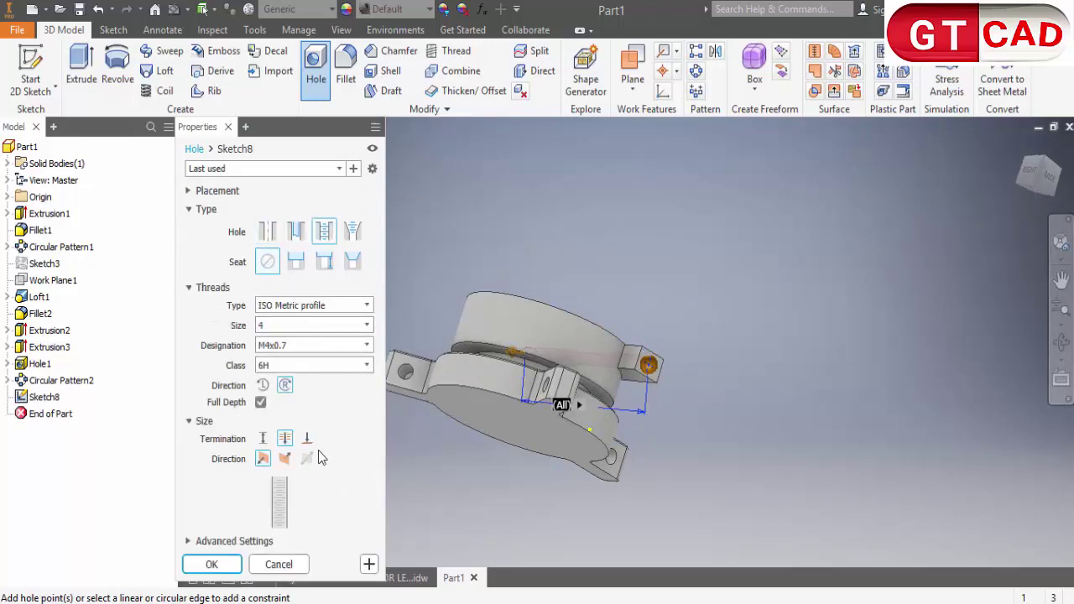
pyautogui.click(263, 439)
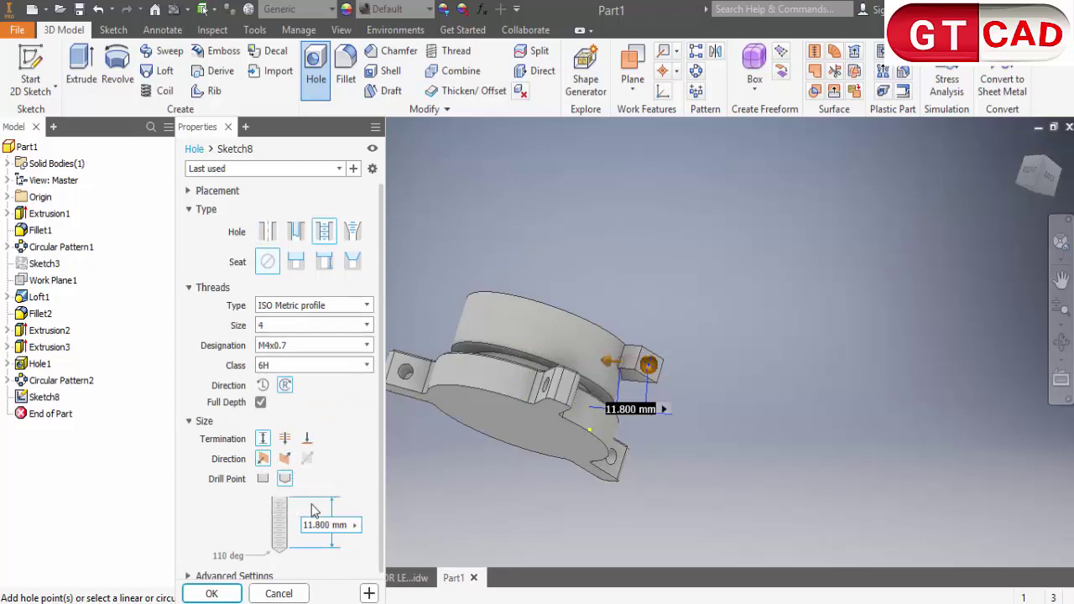
pyautogui.click(261, 403)
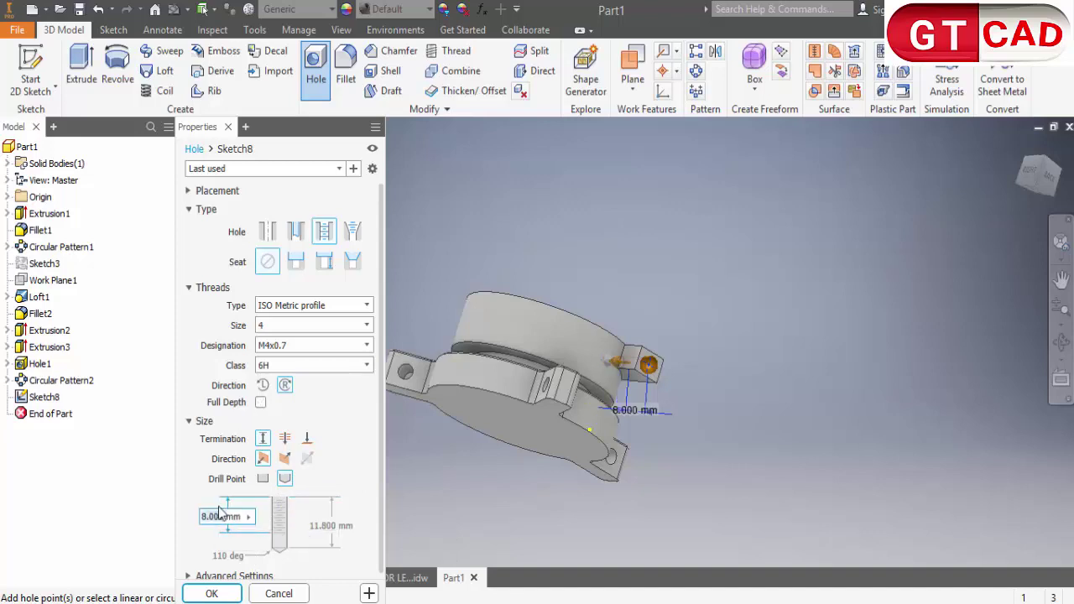
pyautogui.write('7')
pyautogui.press('Tab')
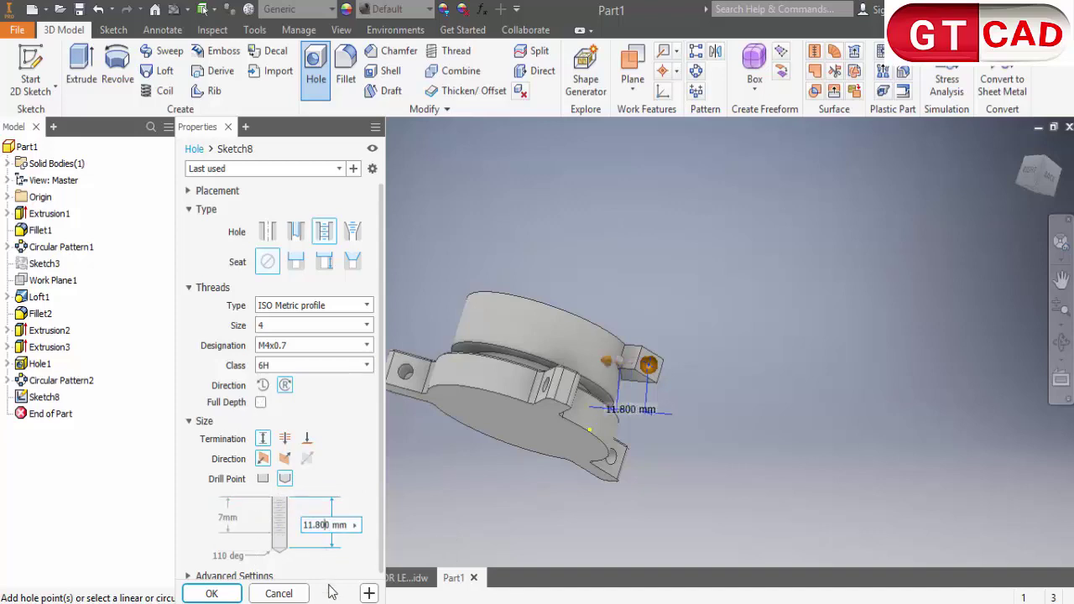